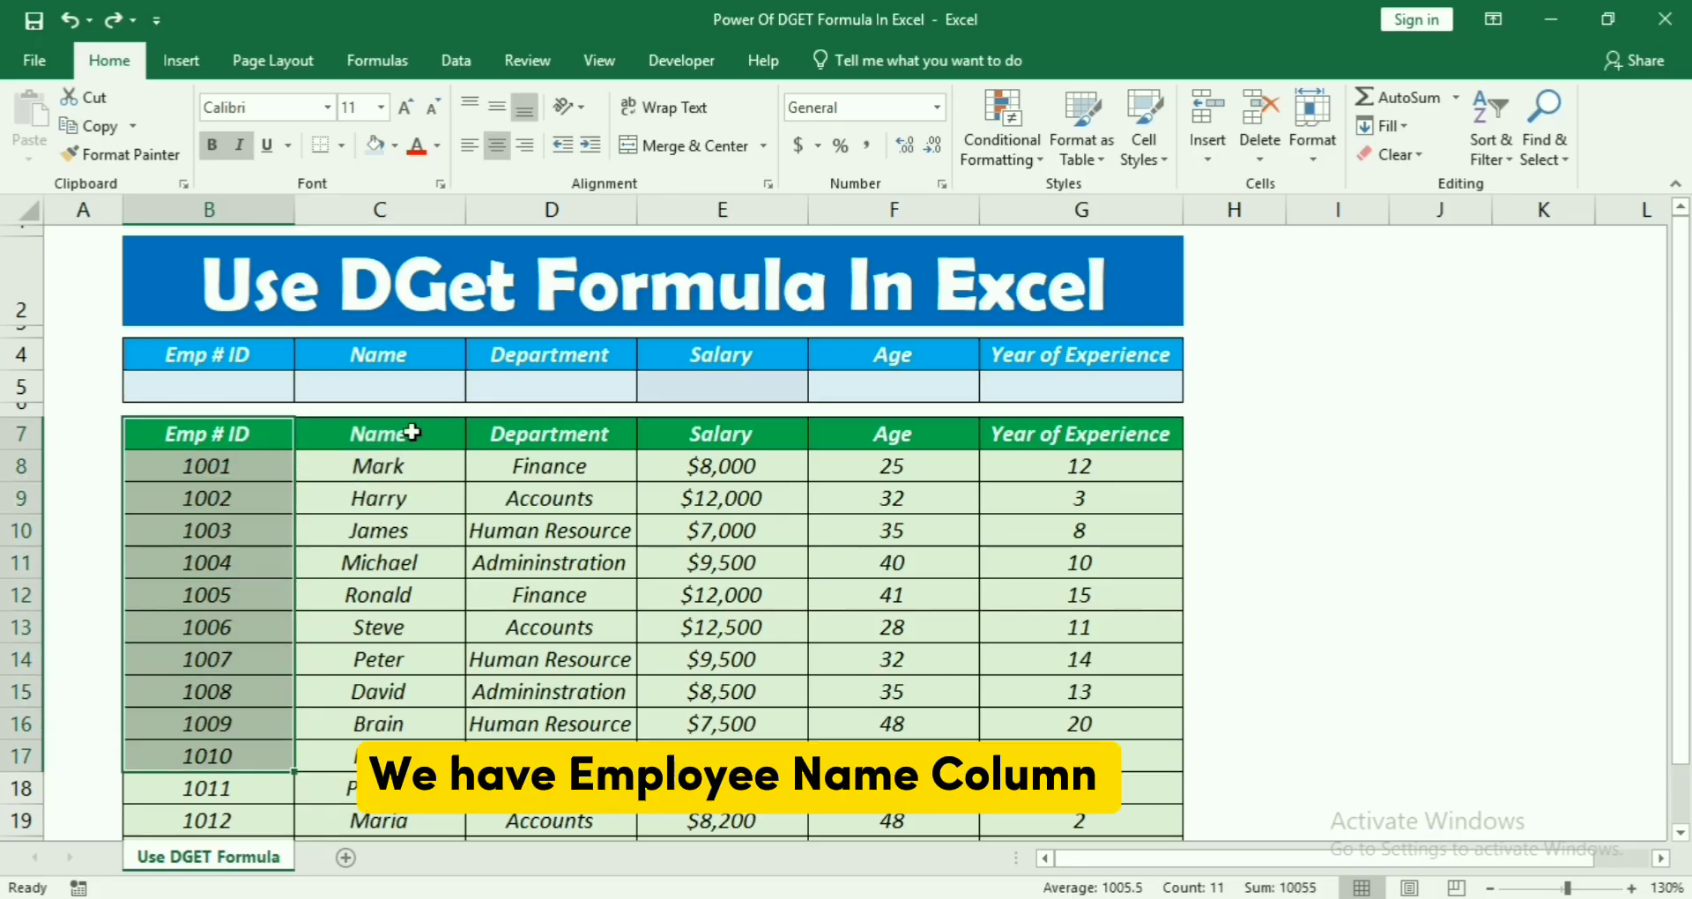
# Look over the Name, Department, Salary, Age and Year of Experience columns of the employee table
pyautogui.moveTo(426, 432); pyautogui.dragTo(397, 788)
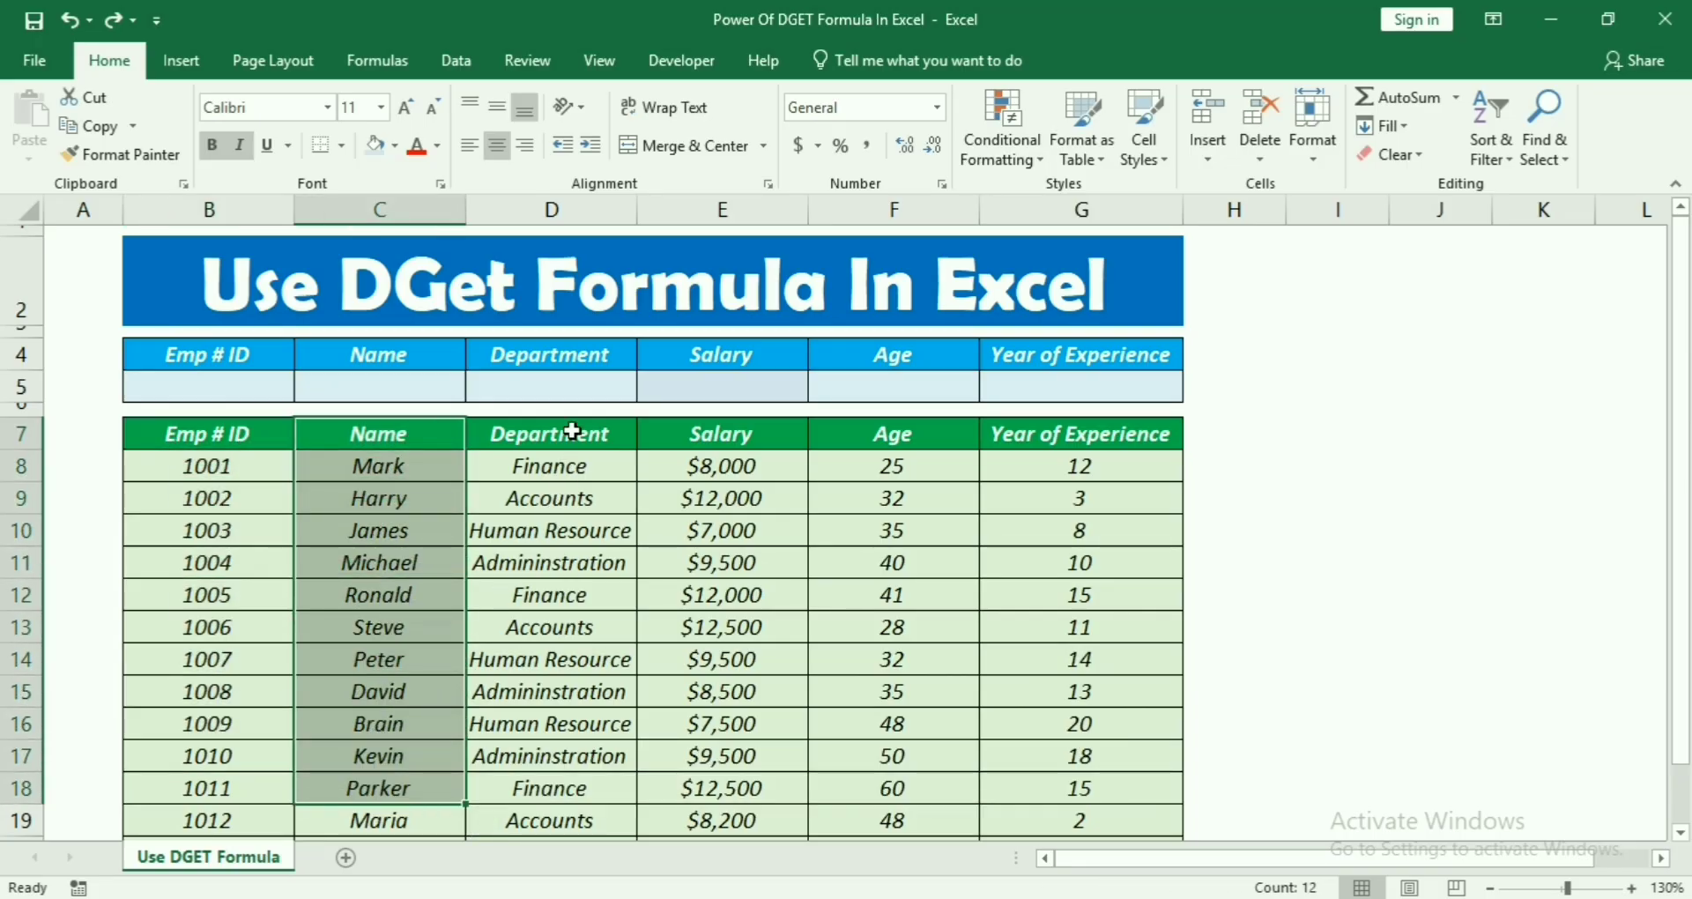
pyautogui.moveTo(564, 432); pyautogui.dragTo(555, 789)
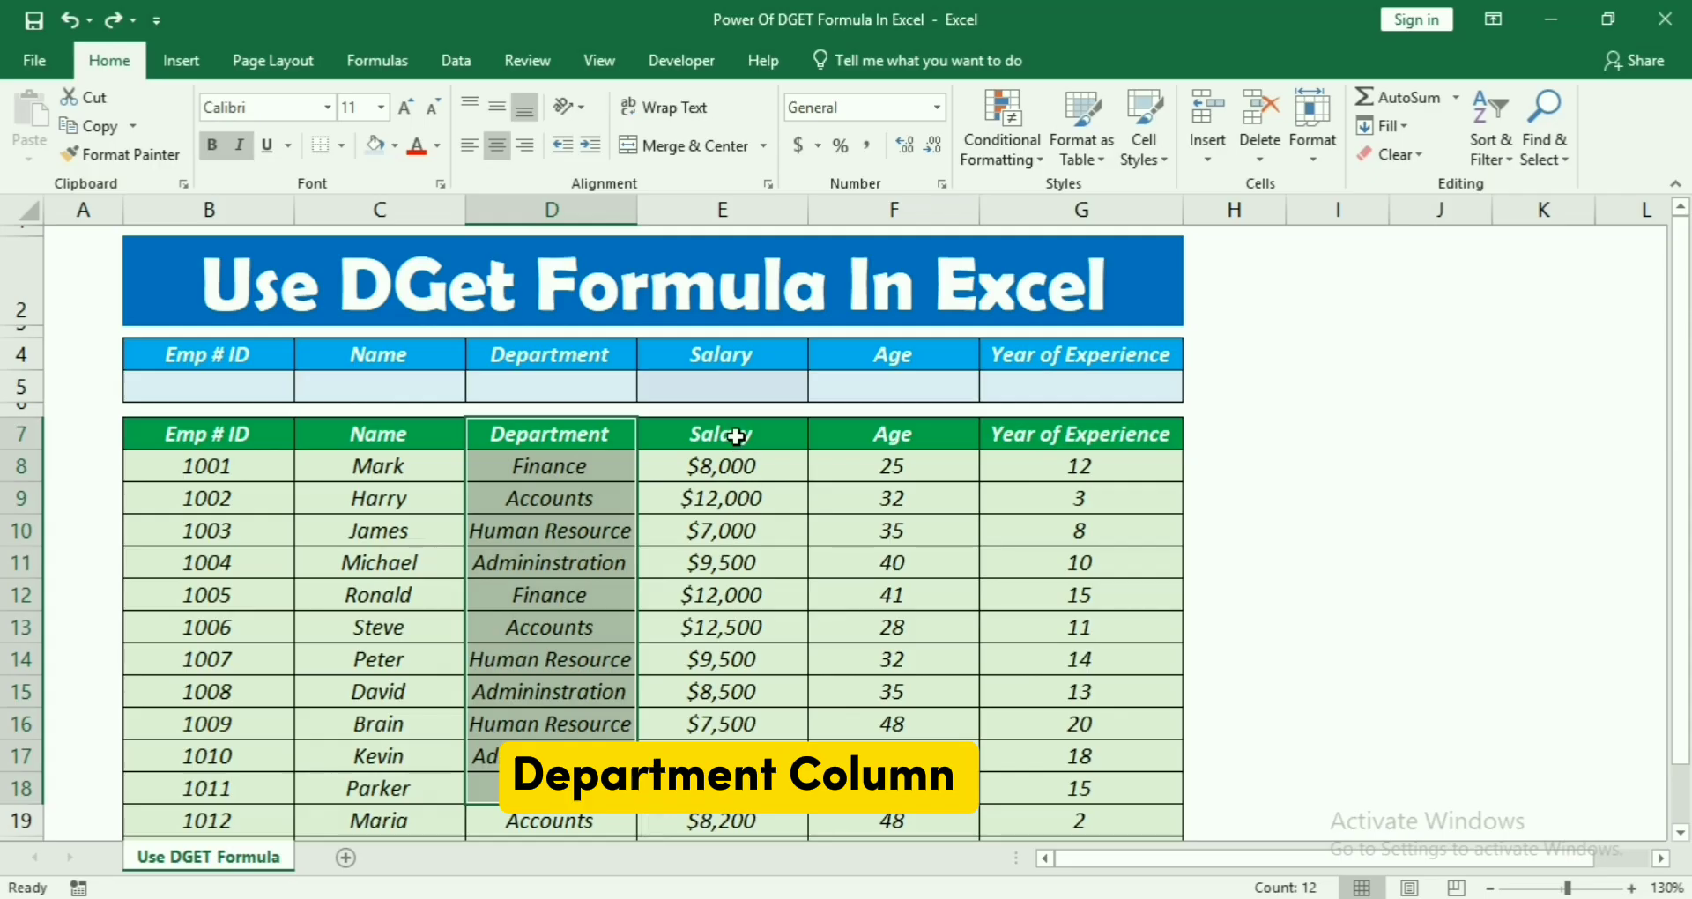
pyautogui.moveTo(729, 431); pyautogui.dragTo(1102, 787)
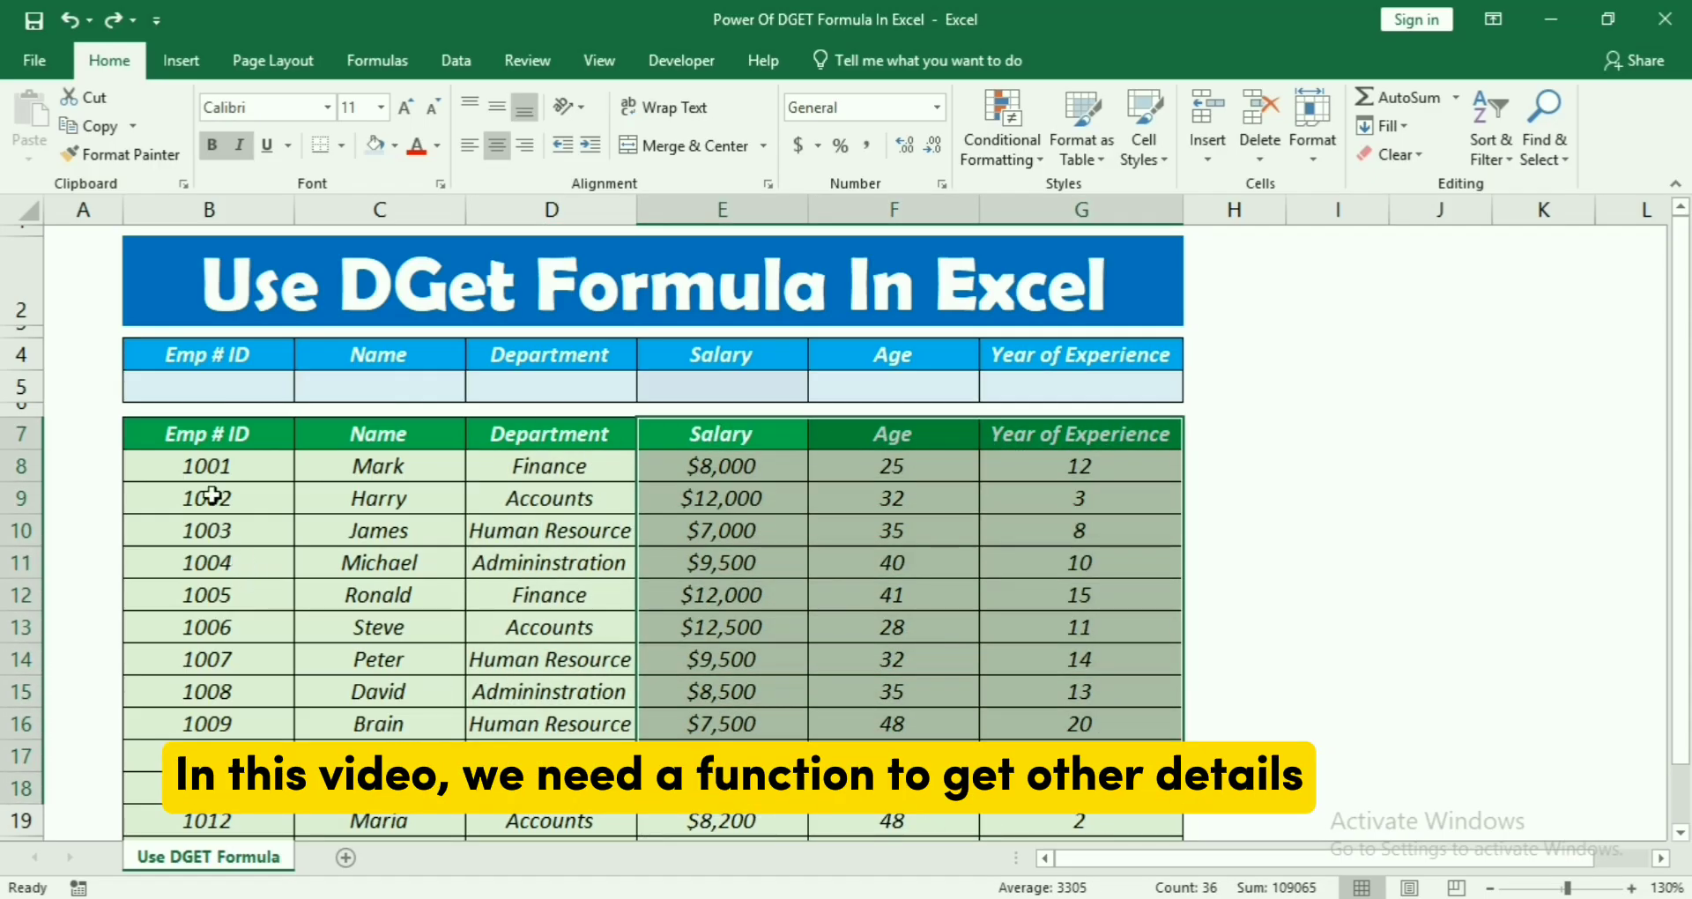
pyautogui.click(209, 395)
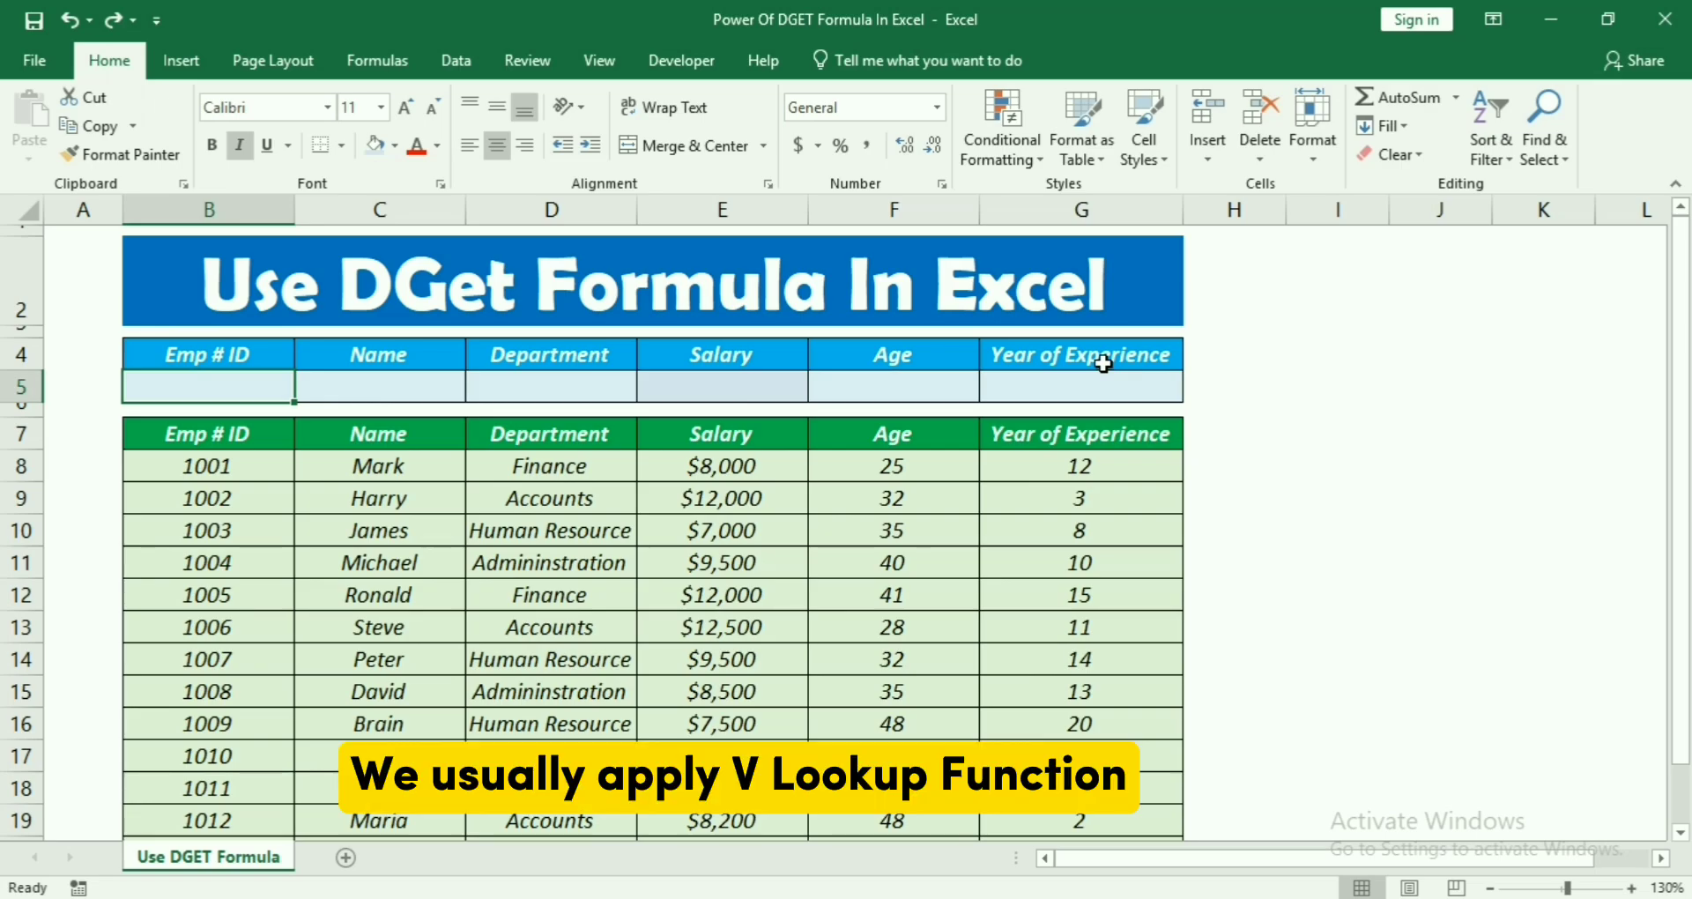
# Enter =VLOOKUP(B5,$B$8:$G$21,2,0) in cell C5 to look up the employee name by ID
pyautogui.click(393, 386)
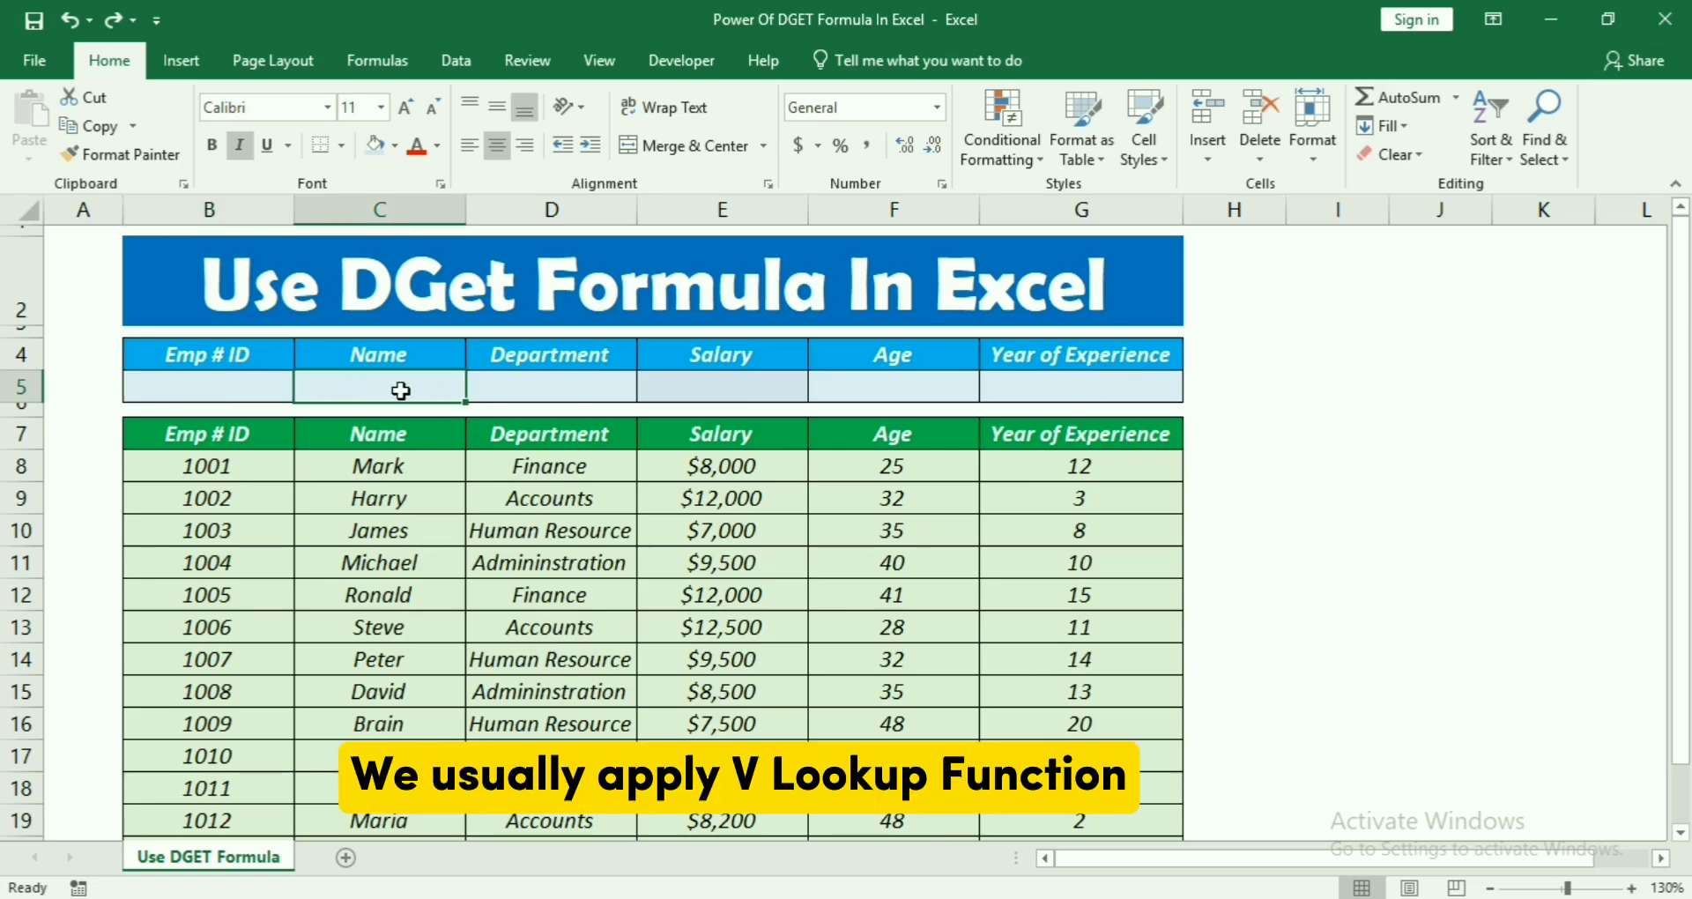
pyautogui.write('=VLOOKUP')
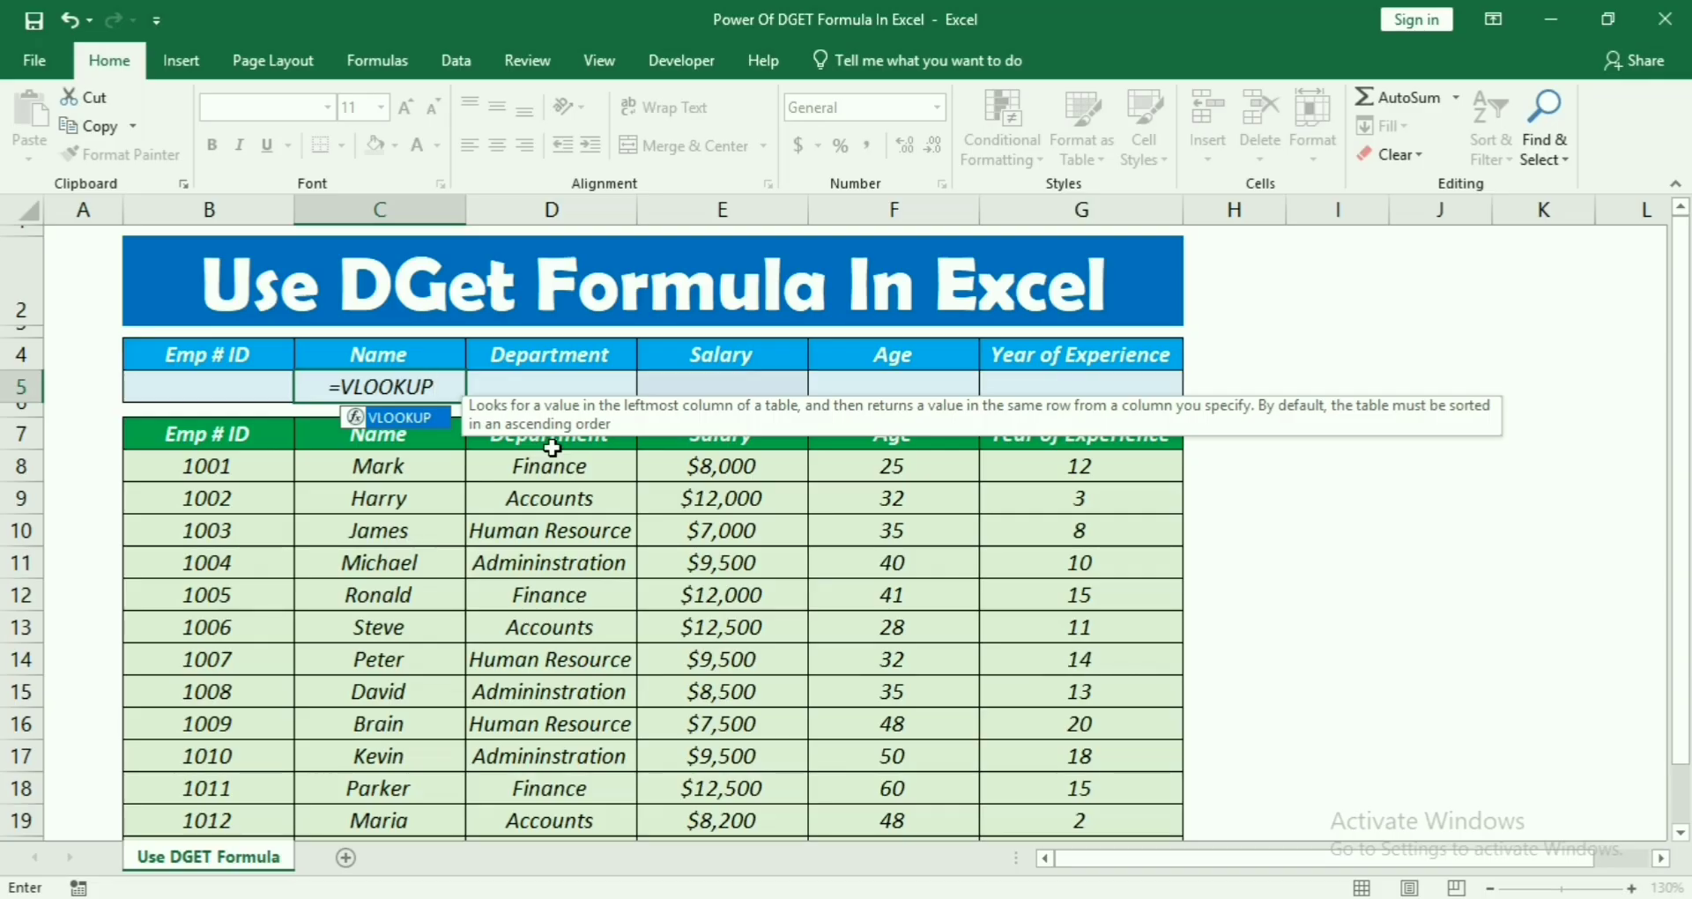
pyautogui.write('(')
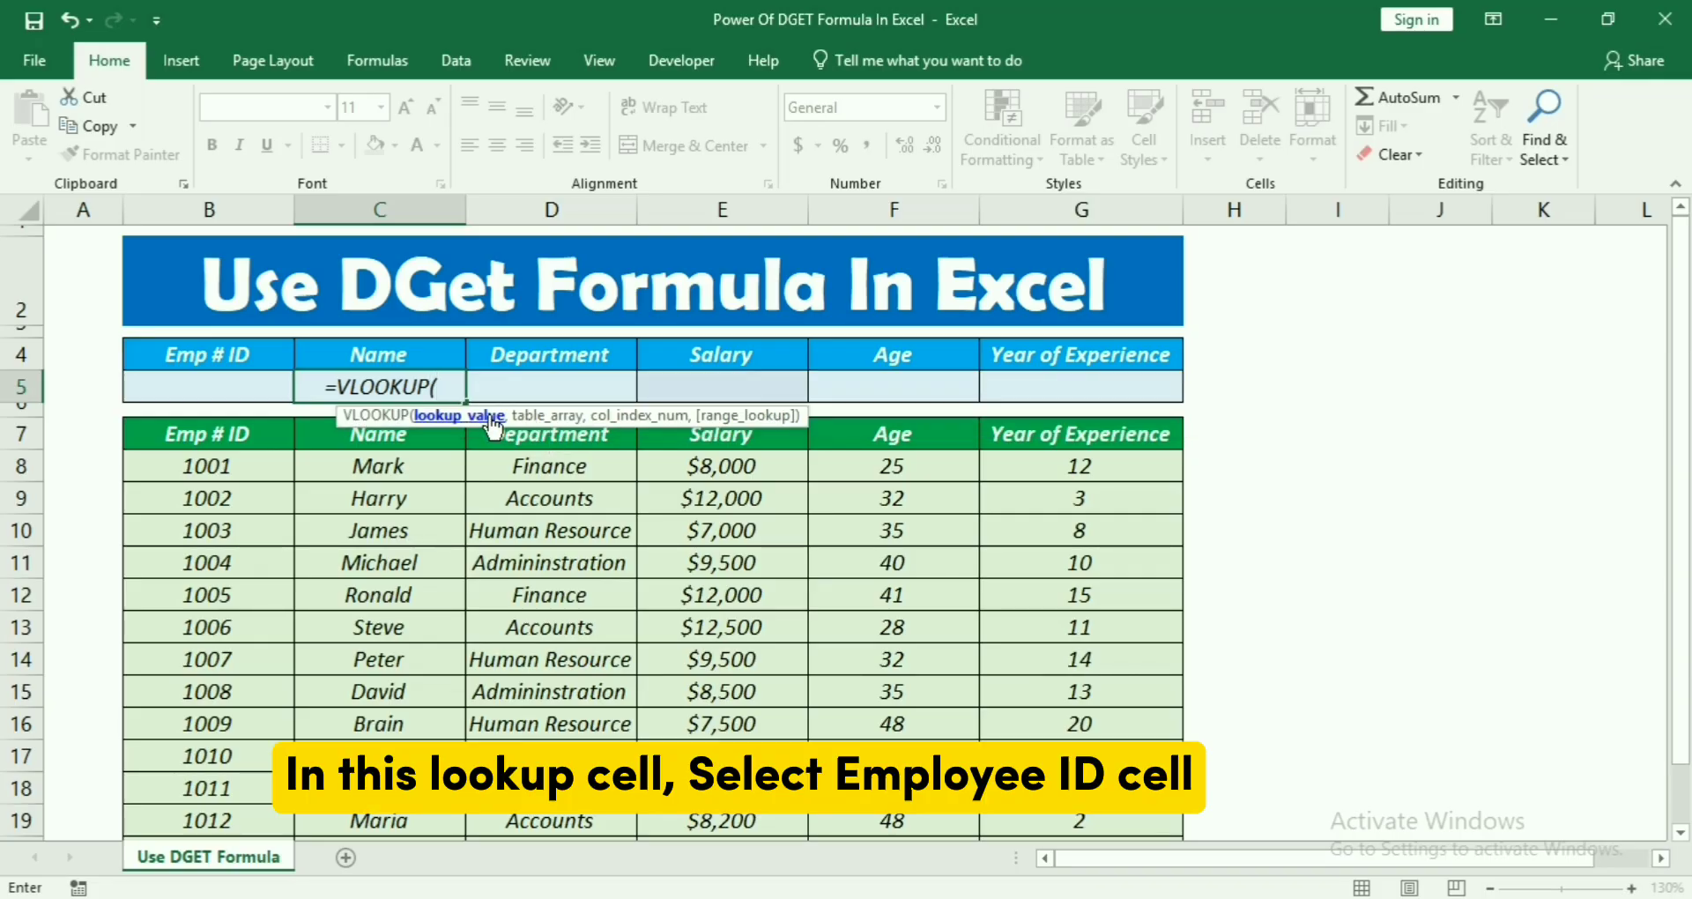
pyautogui.click(256, 389)
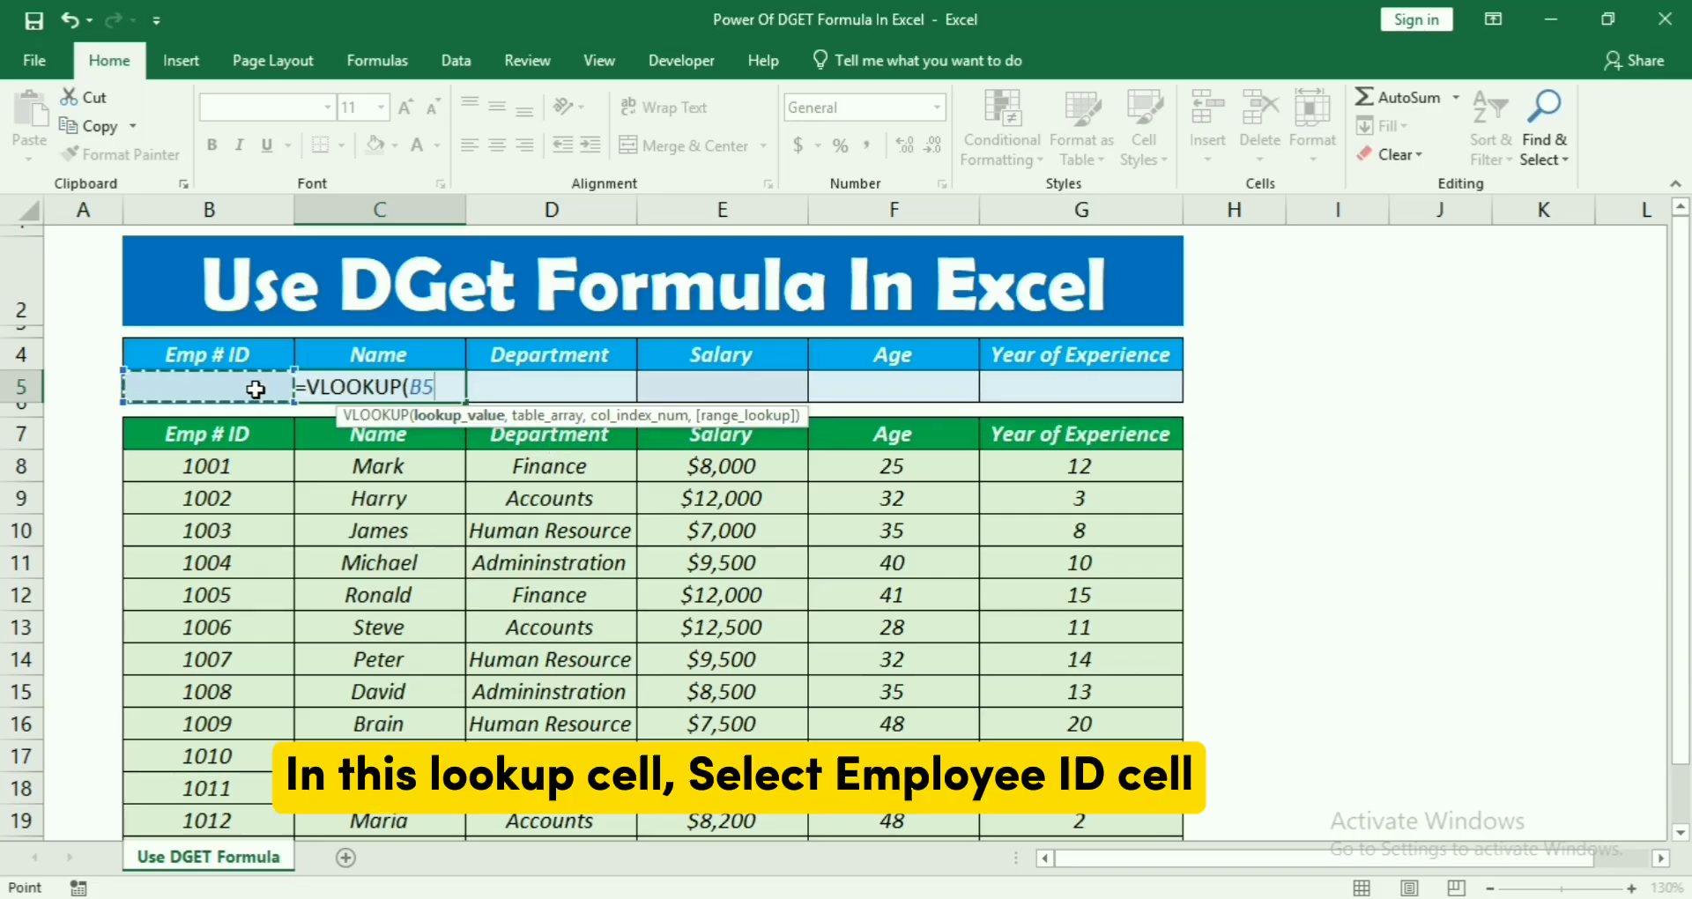
pyautogui.write(',')
pyautogui.click(205, 464)
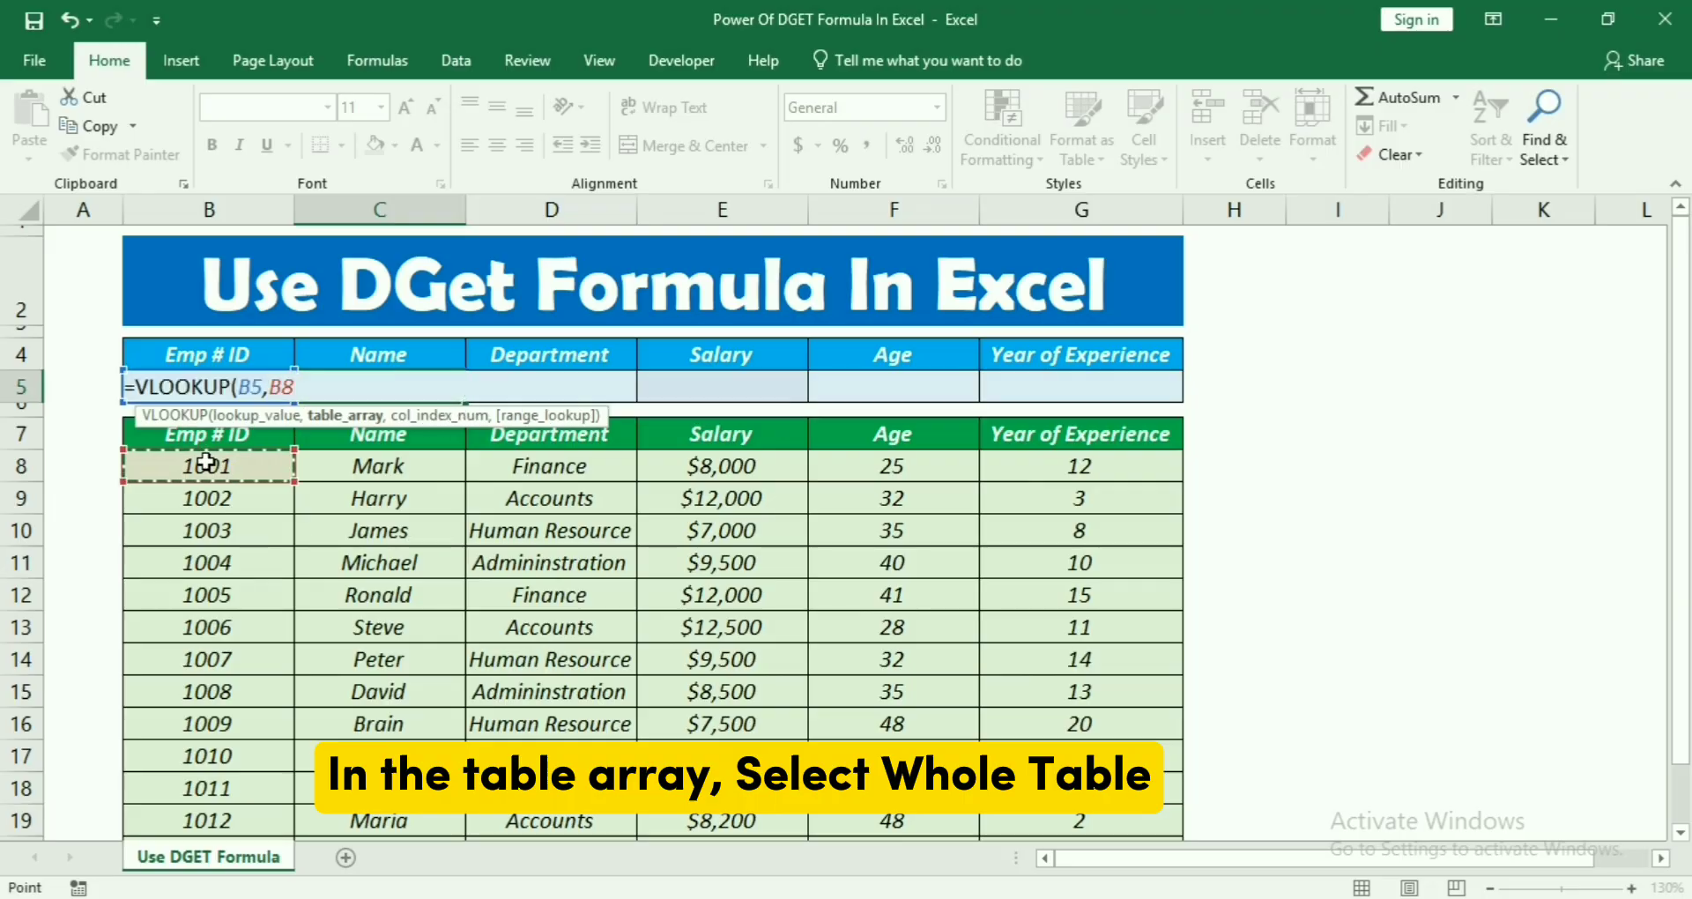
pyautogui.hotkey('ctrl', 'shift', 'Right')
pyautogui.hotkey('ctrl', 'shift', 'Down')
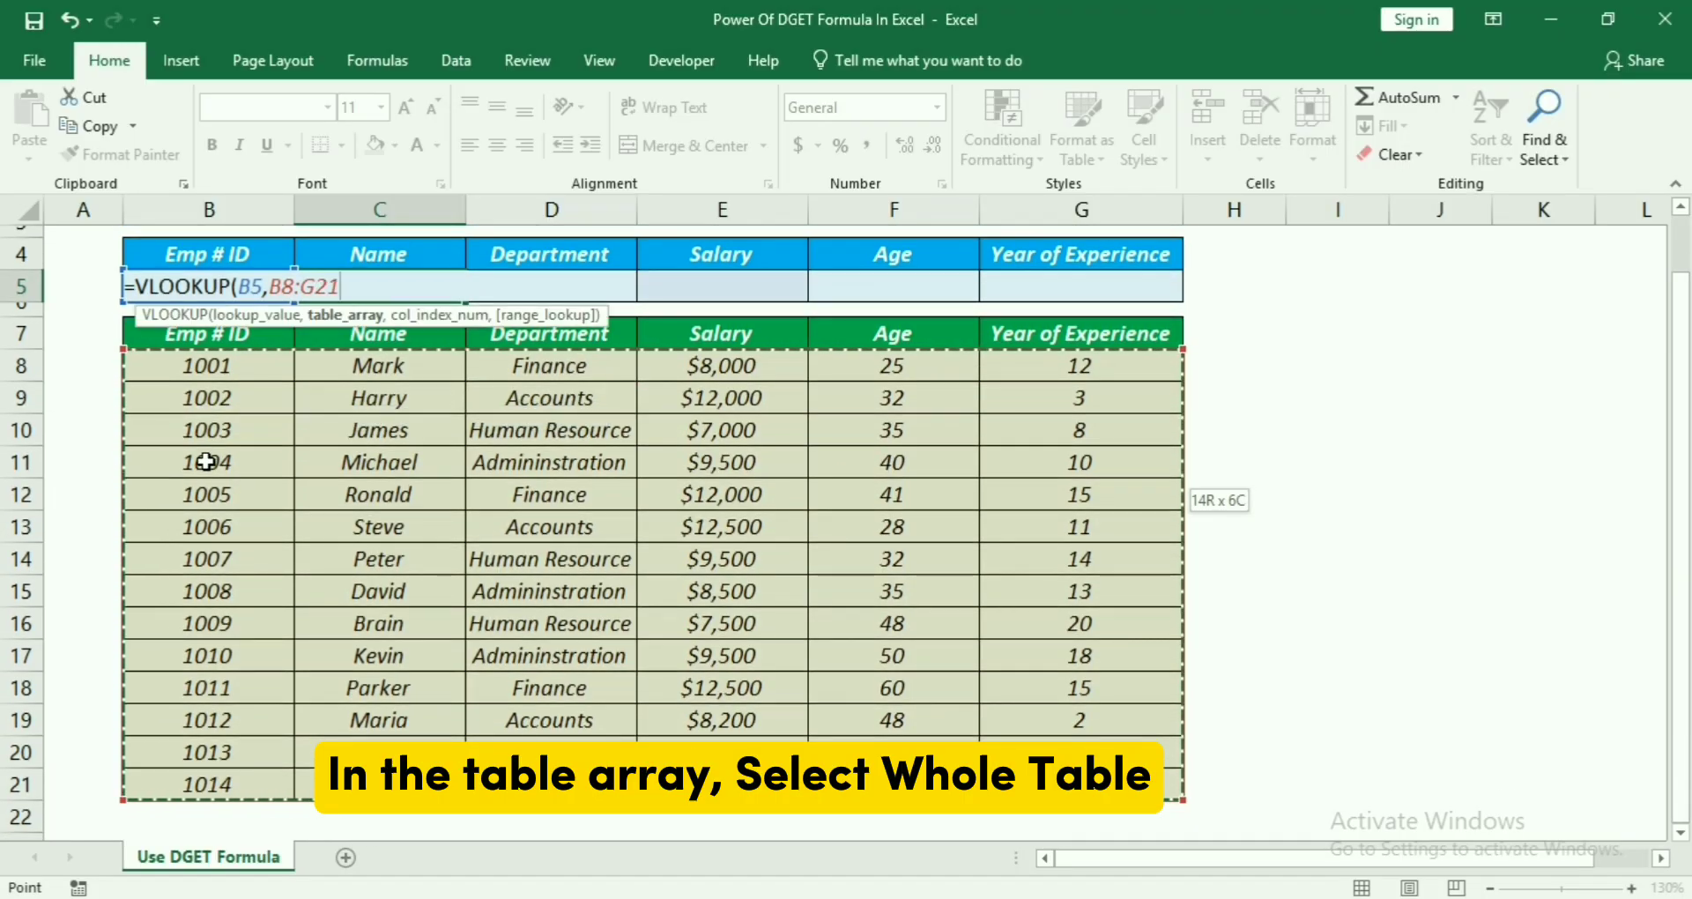
pyautogui.press('F4')
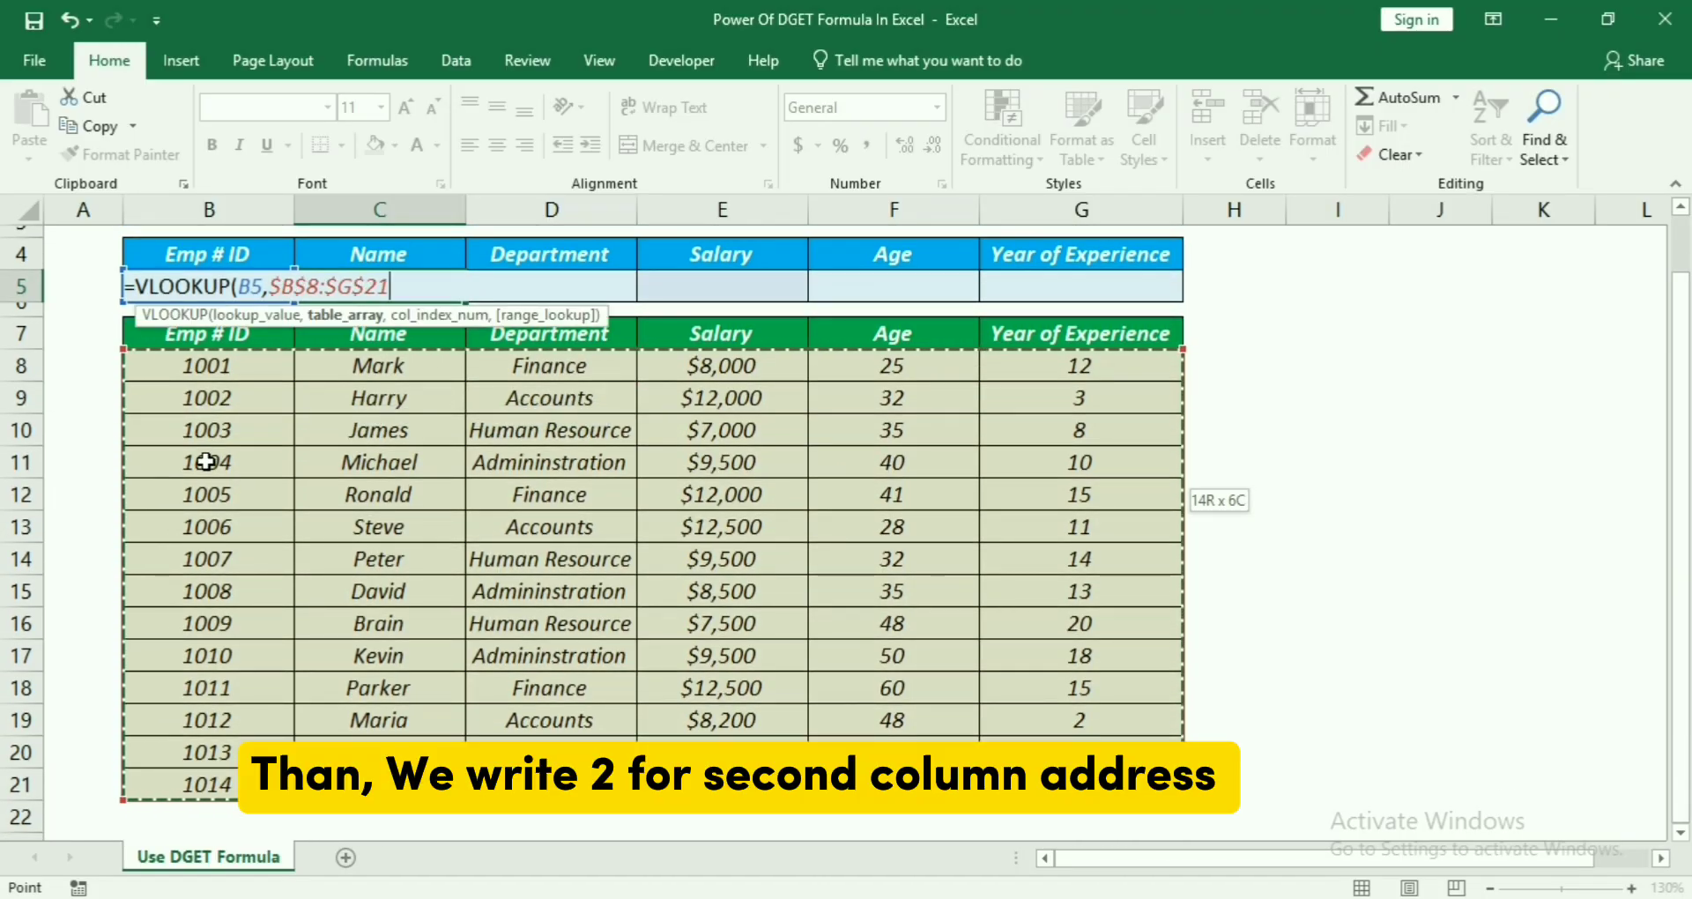
pyautogui.write(',2,0')
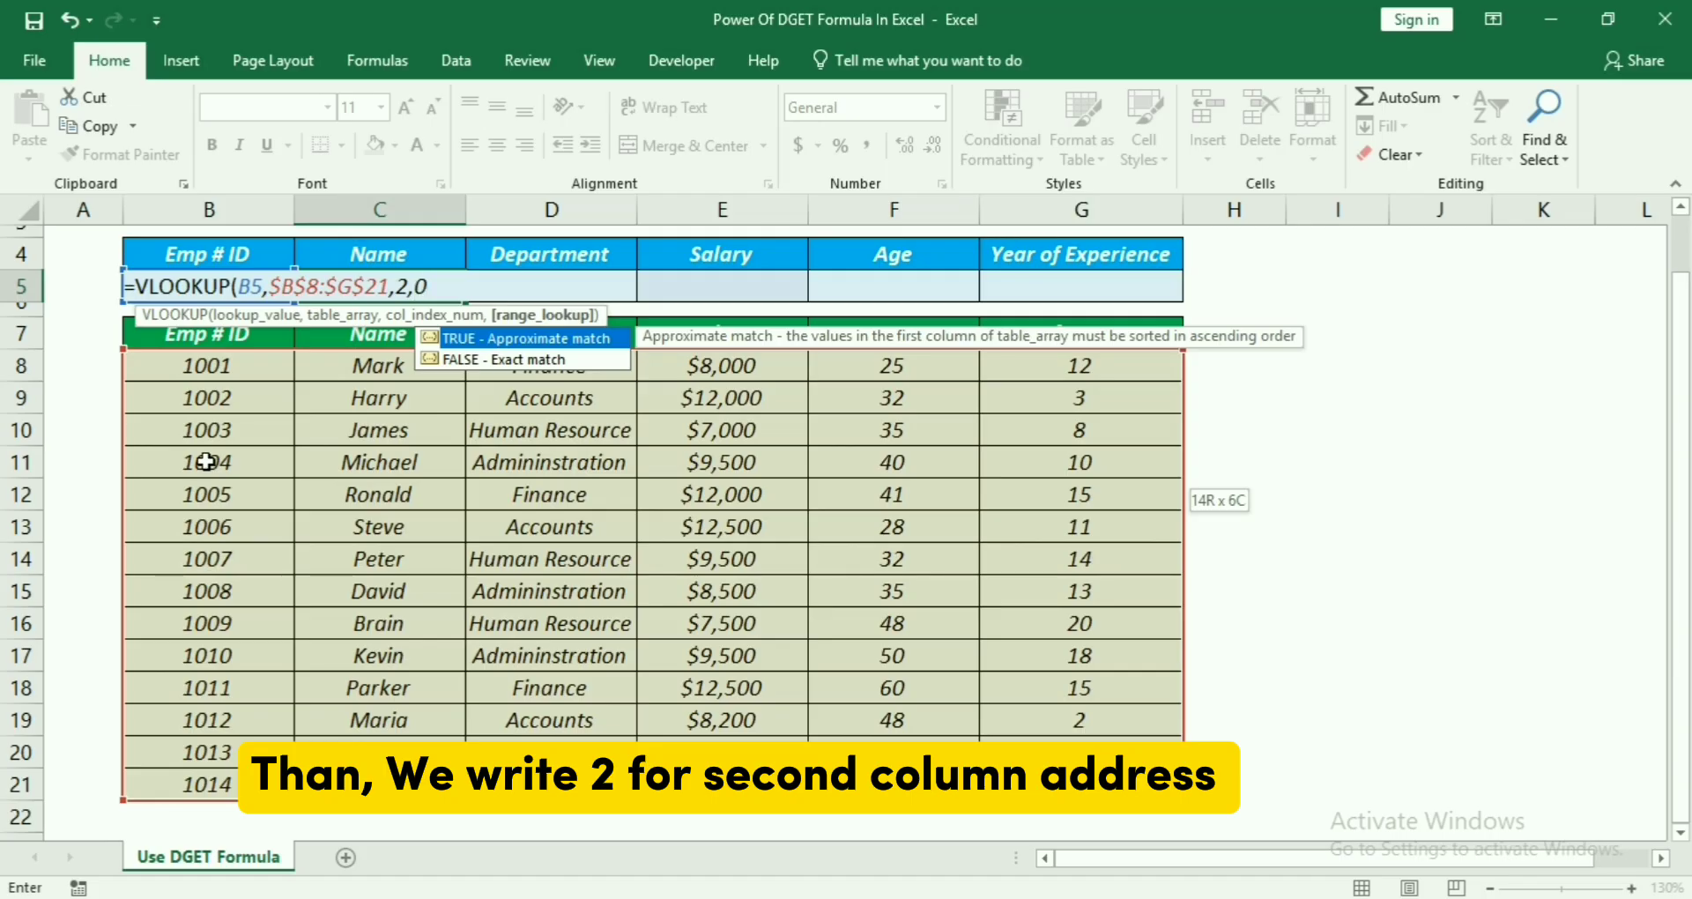
pyautogui.write(')')
pyautogui.press('Return')
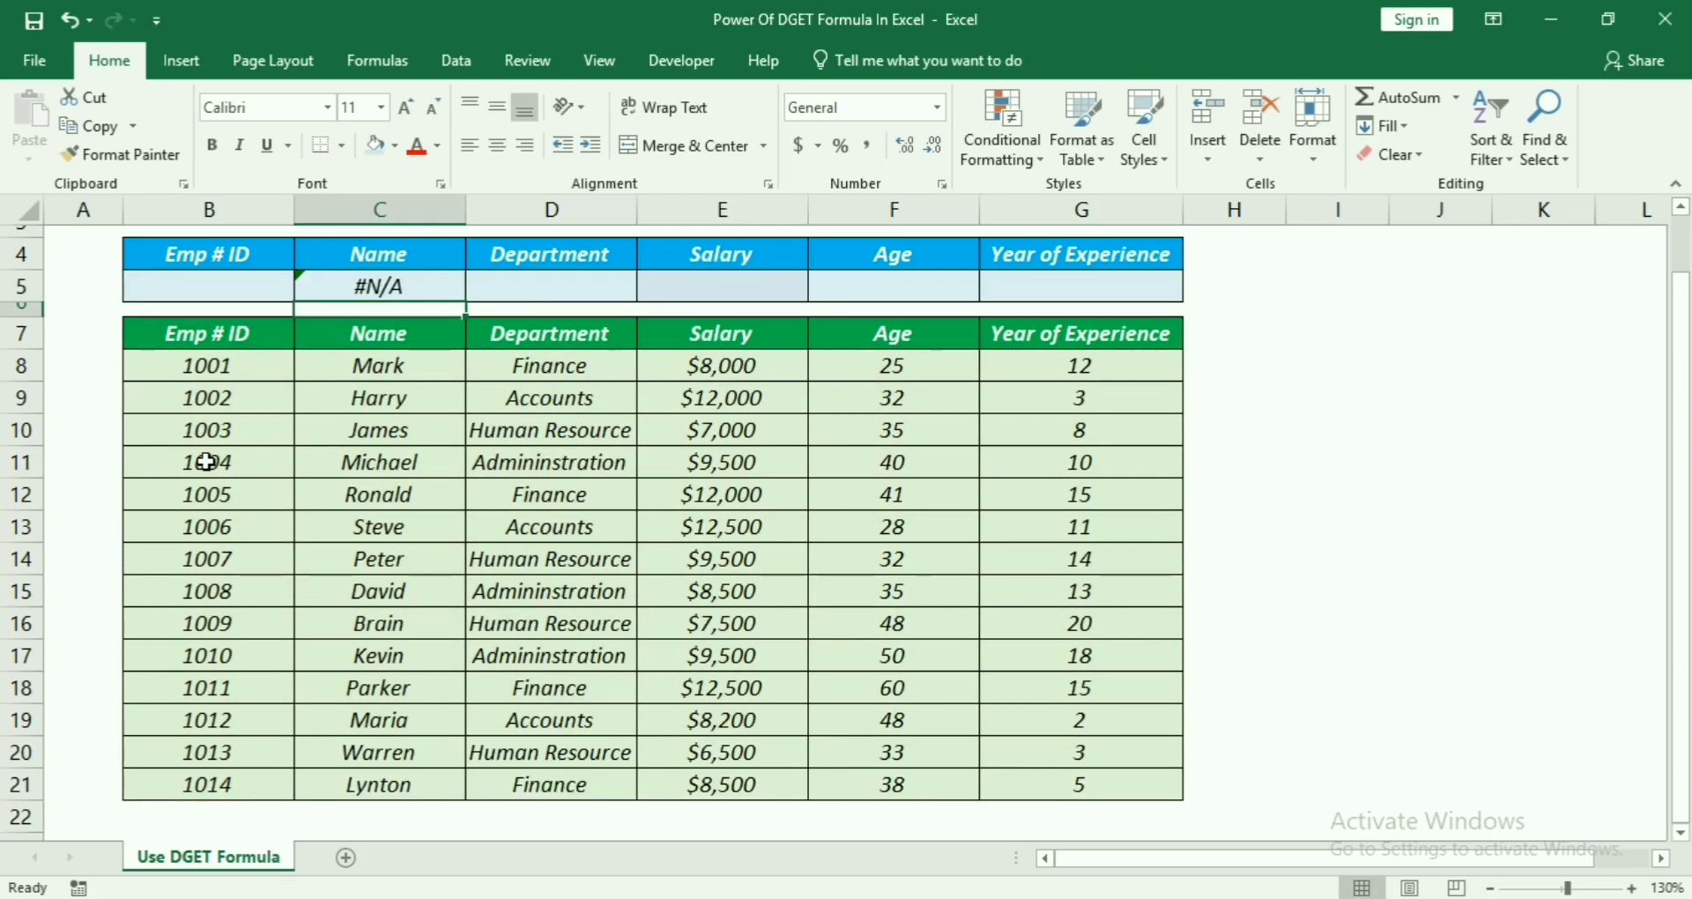
# Test the lookup by entering the first listed employee's ID in cell B5
pyautogui.click(238, 308)
pyautogui.click(236, 291)
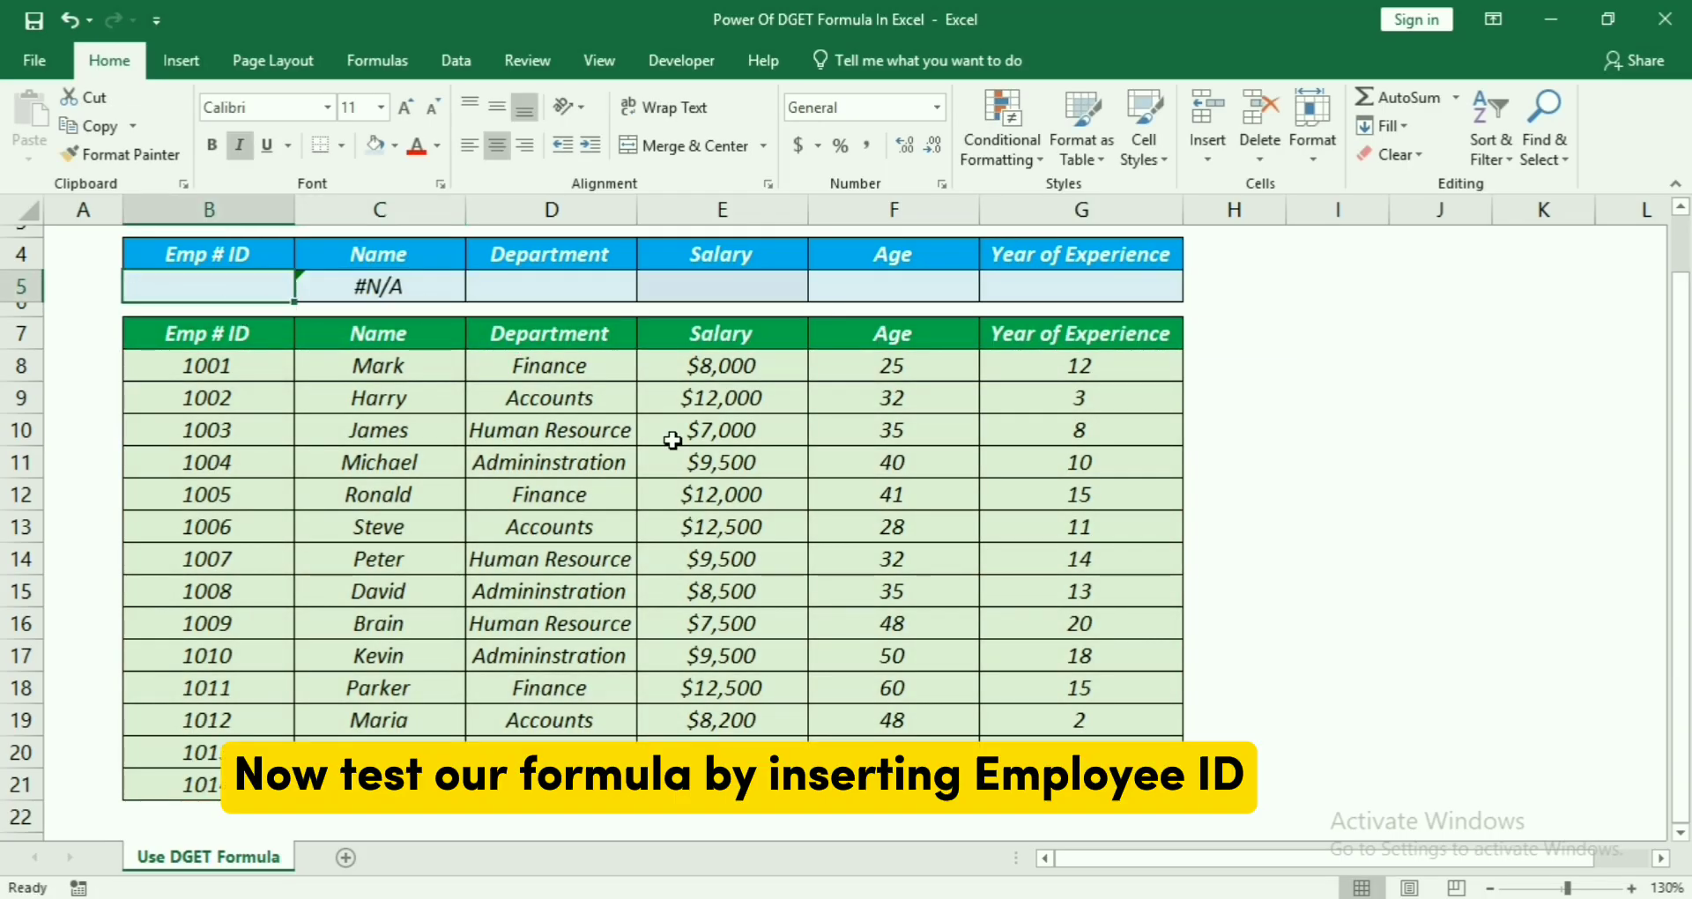
pyautogui.write('1001')
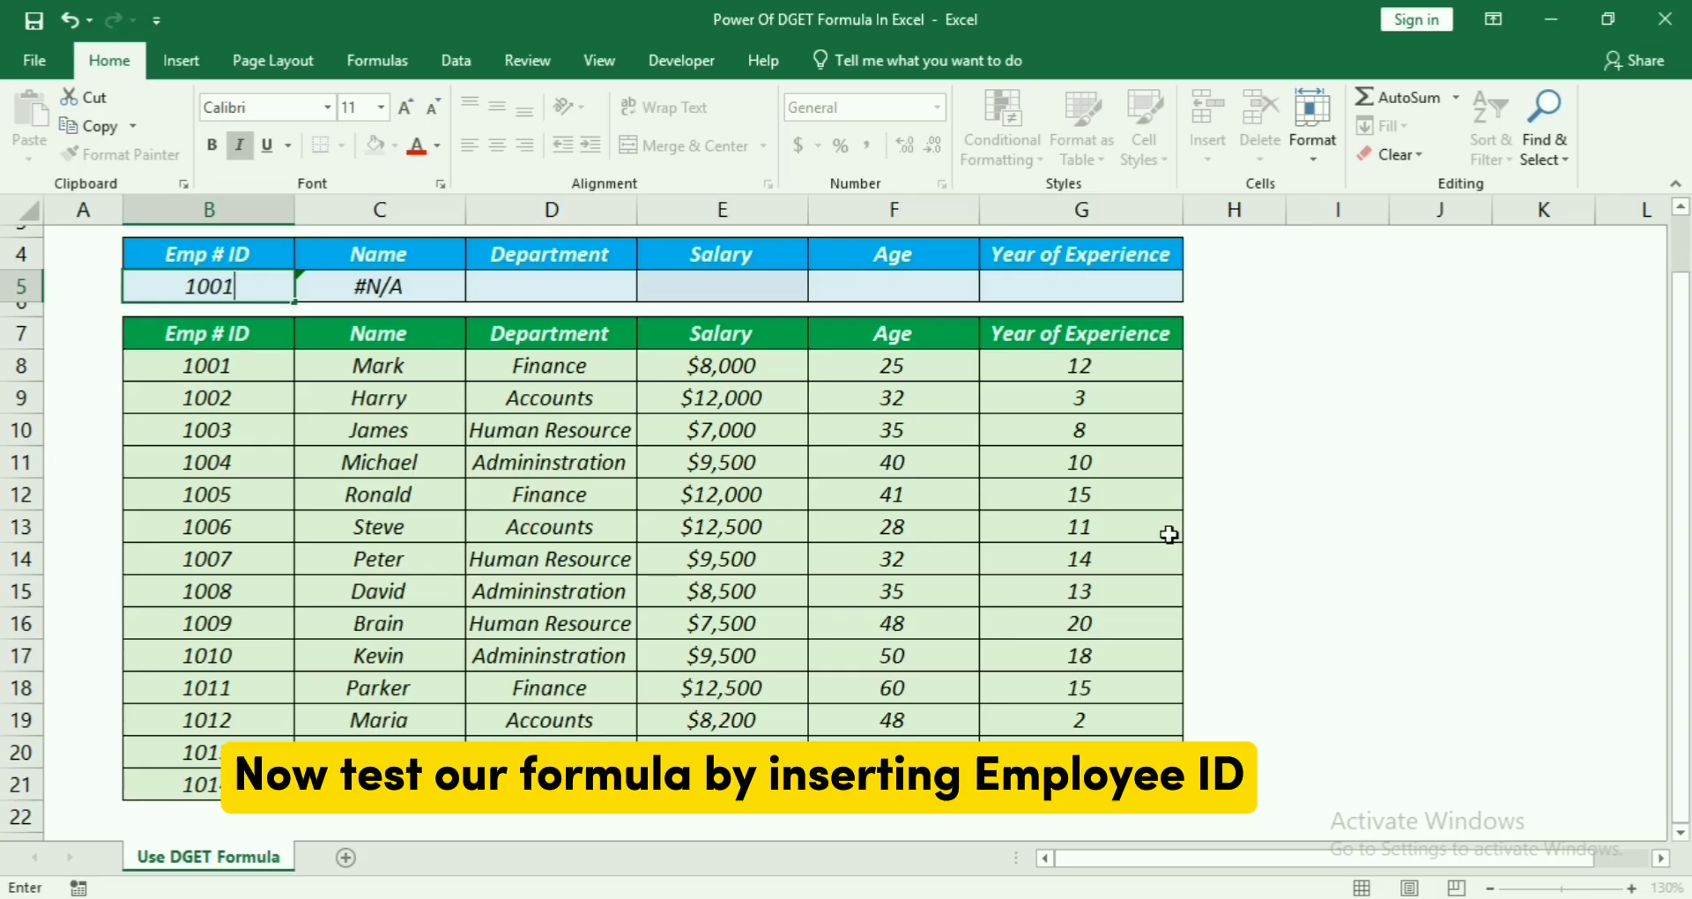
pyautogui.press('Return')
pyautogui.press('Up')
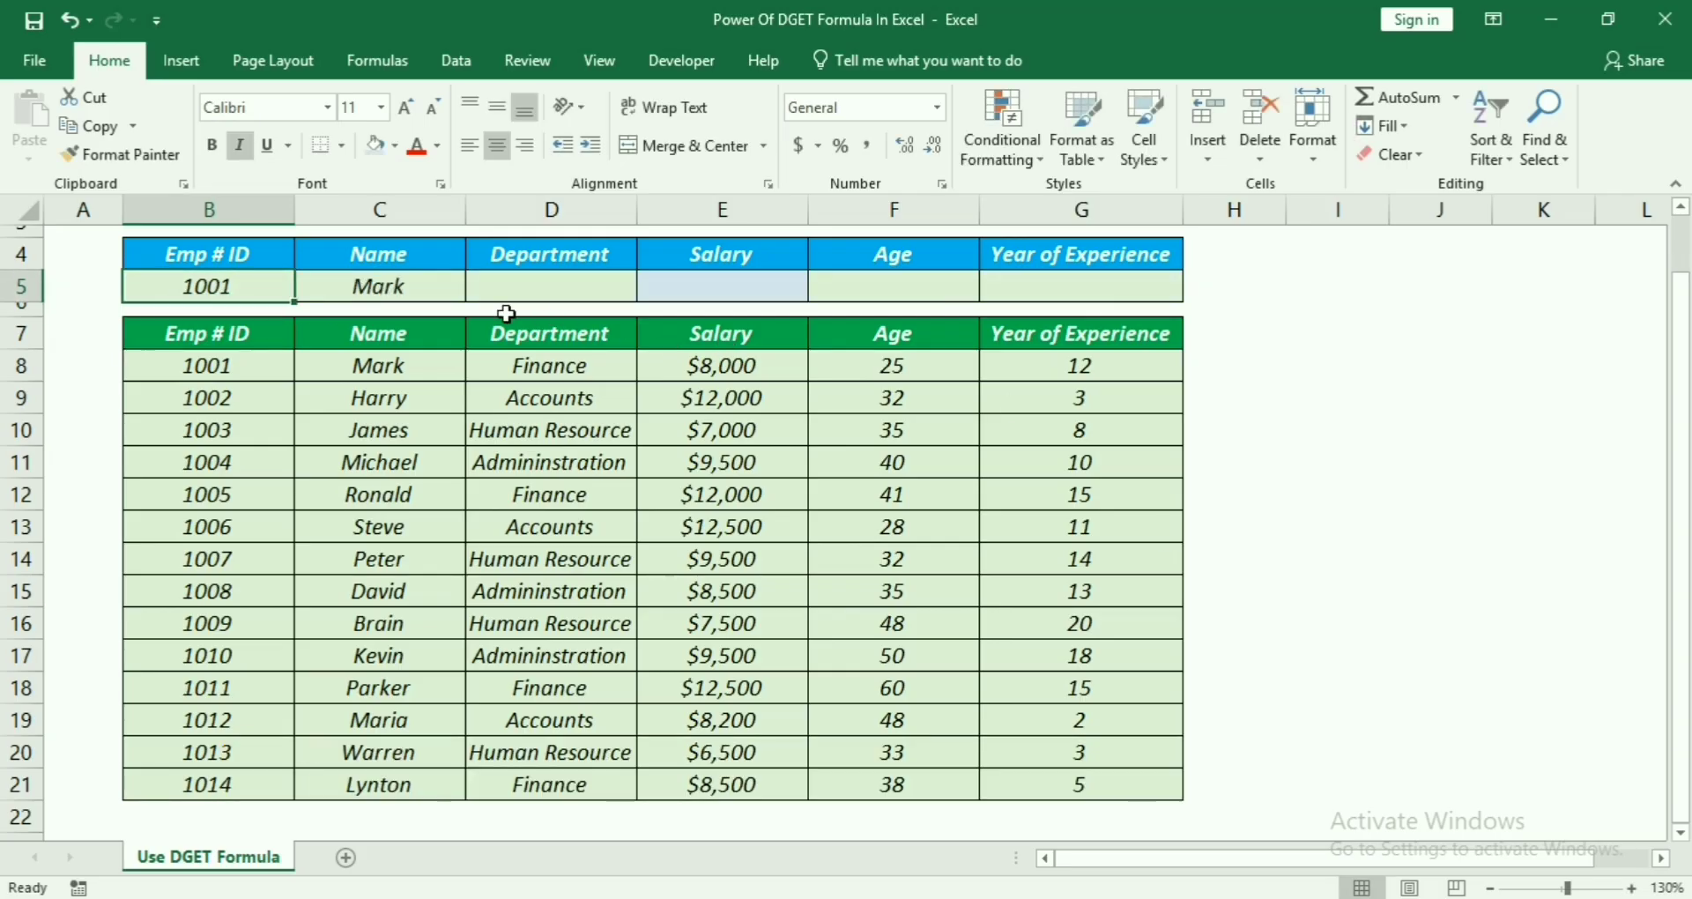
# Fill the VLOOKUP formula from C5 across the Department to Year of Experience cells, D5:G5
pyautogui.click(433, 282)
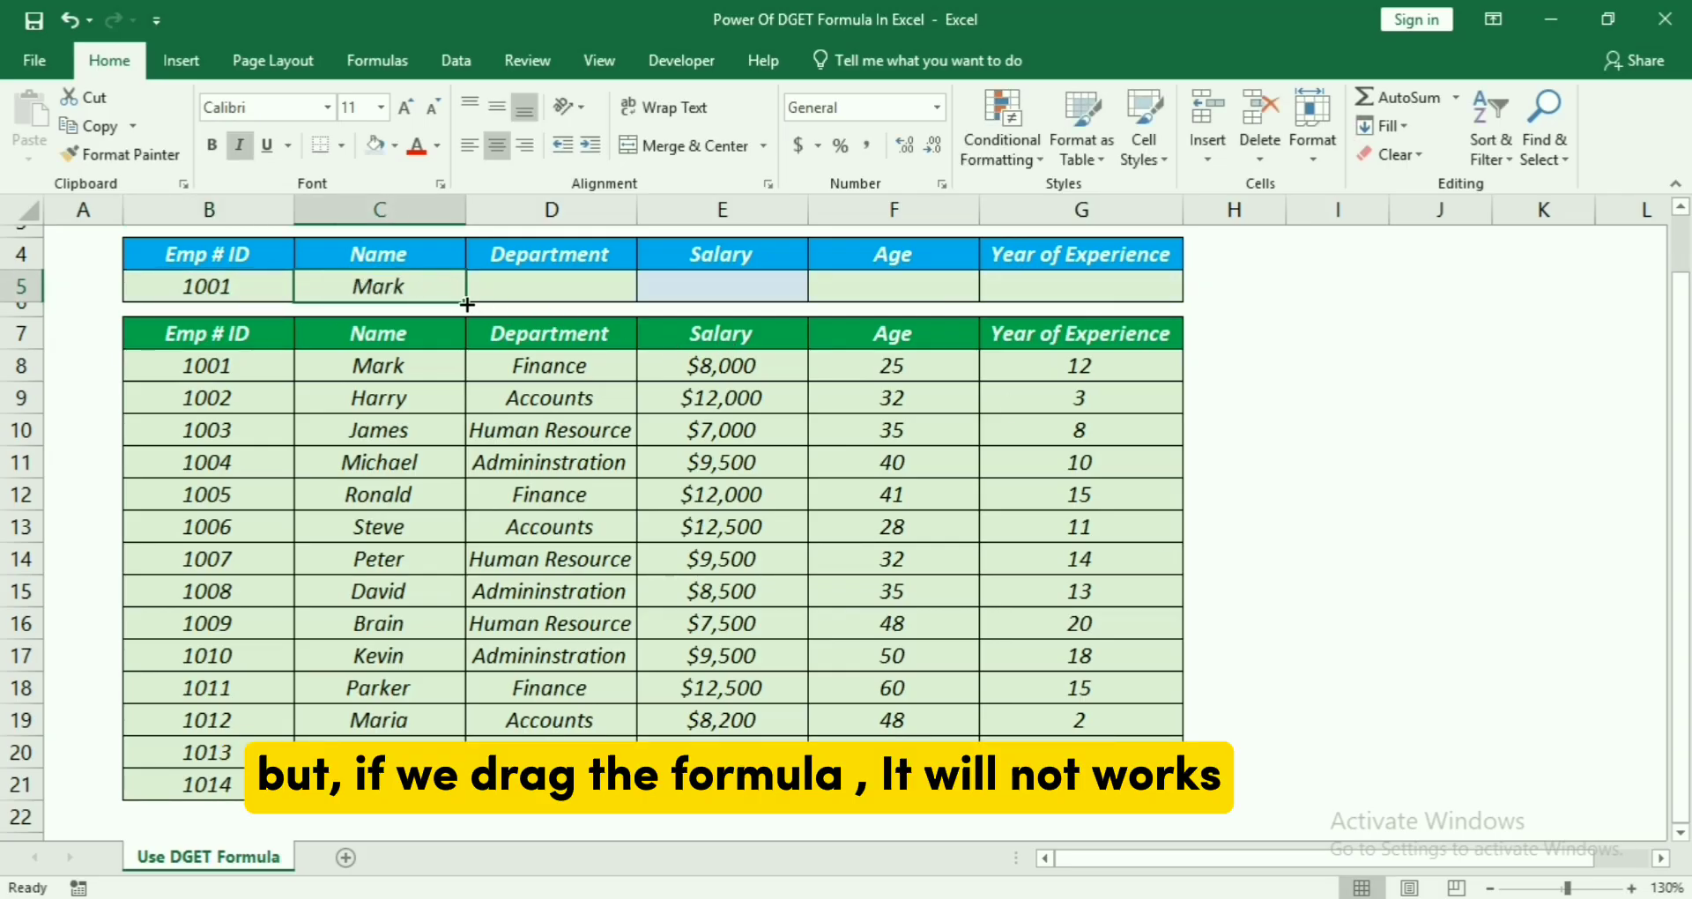
pyautogui.moveTo(467, 304); pyautogui.dragTo(1025, 321)
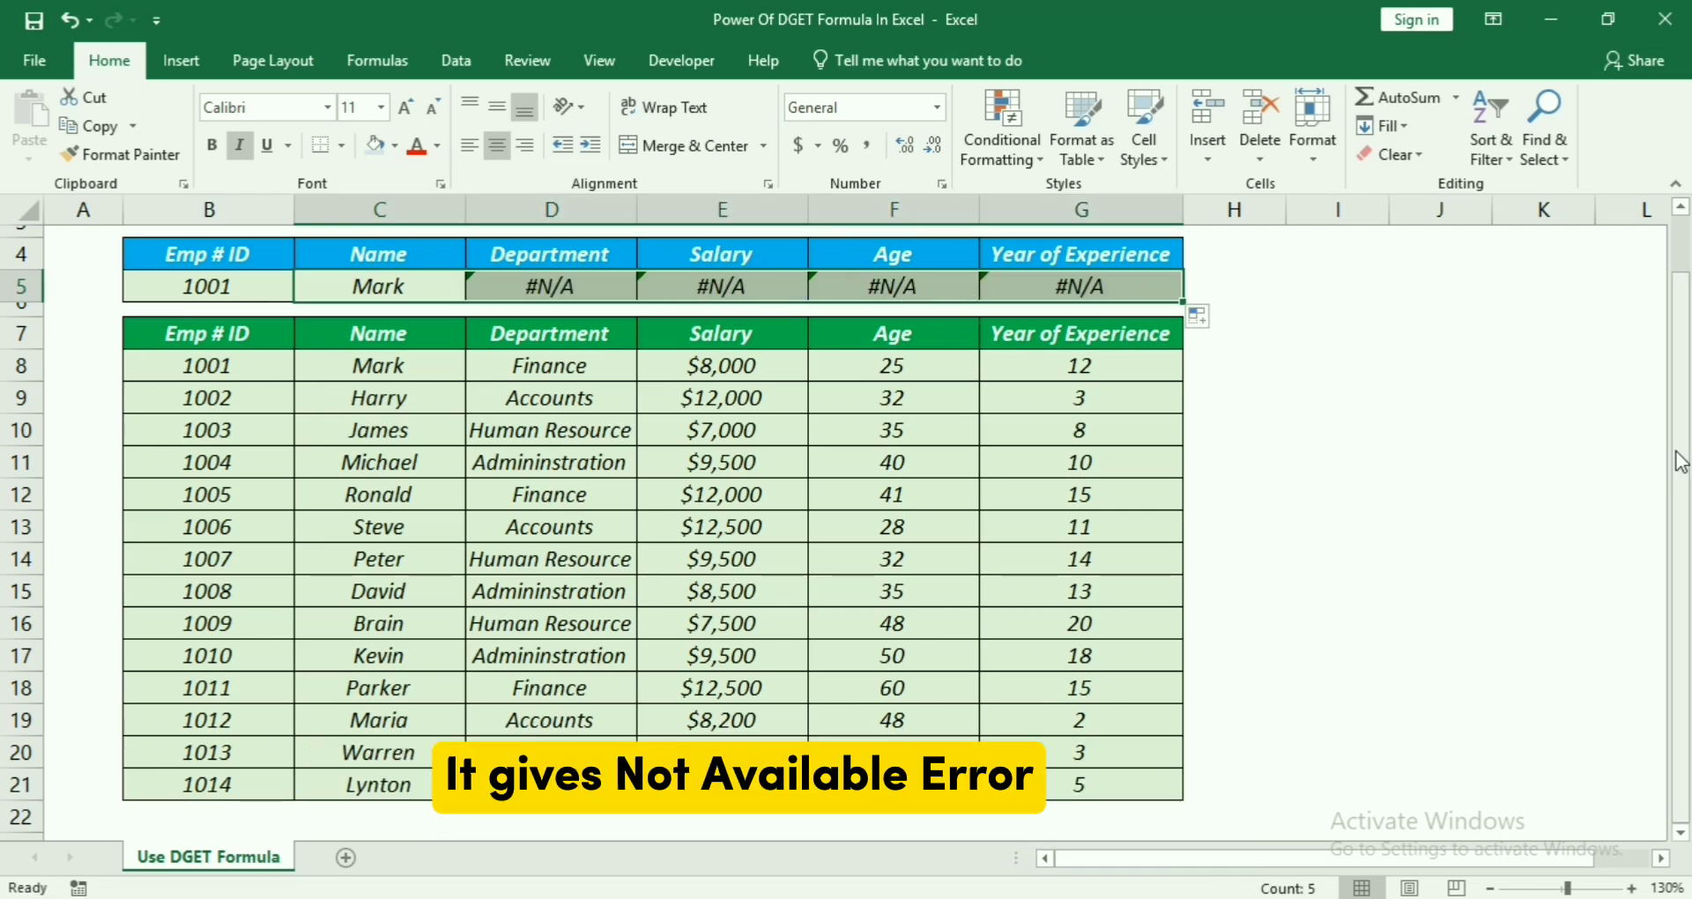
pyautogui.moveTo(1679, 462); pyautogui.dragTo(1674, 391)
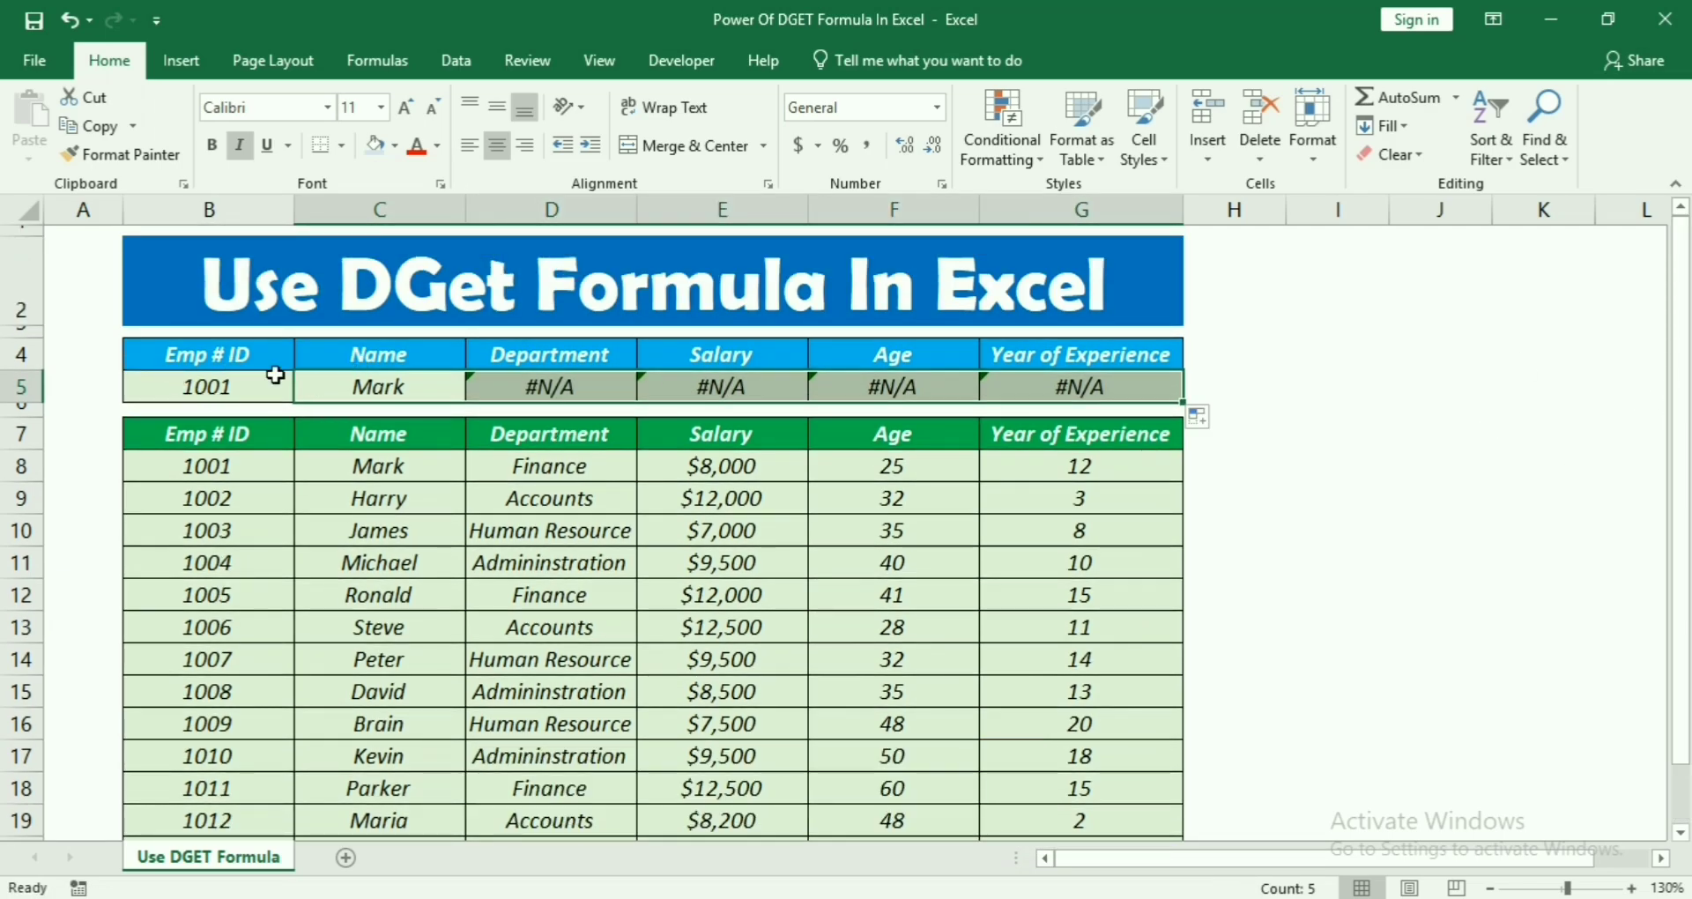
# Replace the ID in cell B5 with the second listed employee's ID to test the lookup row again
pyautogui.moveTo(264, 380); pyautogui.dragTo(1079, 387)
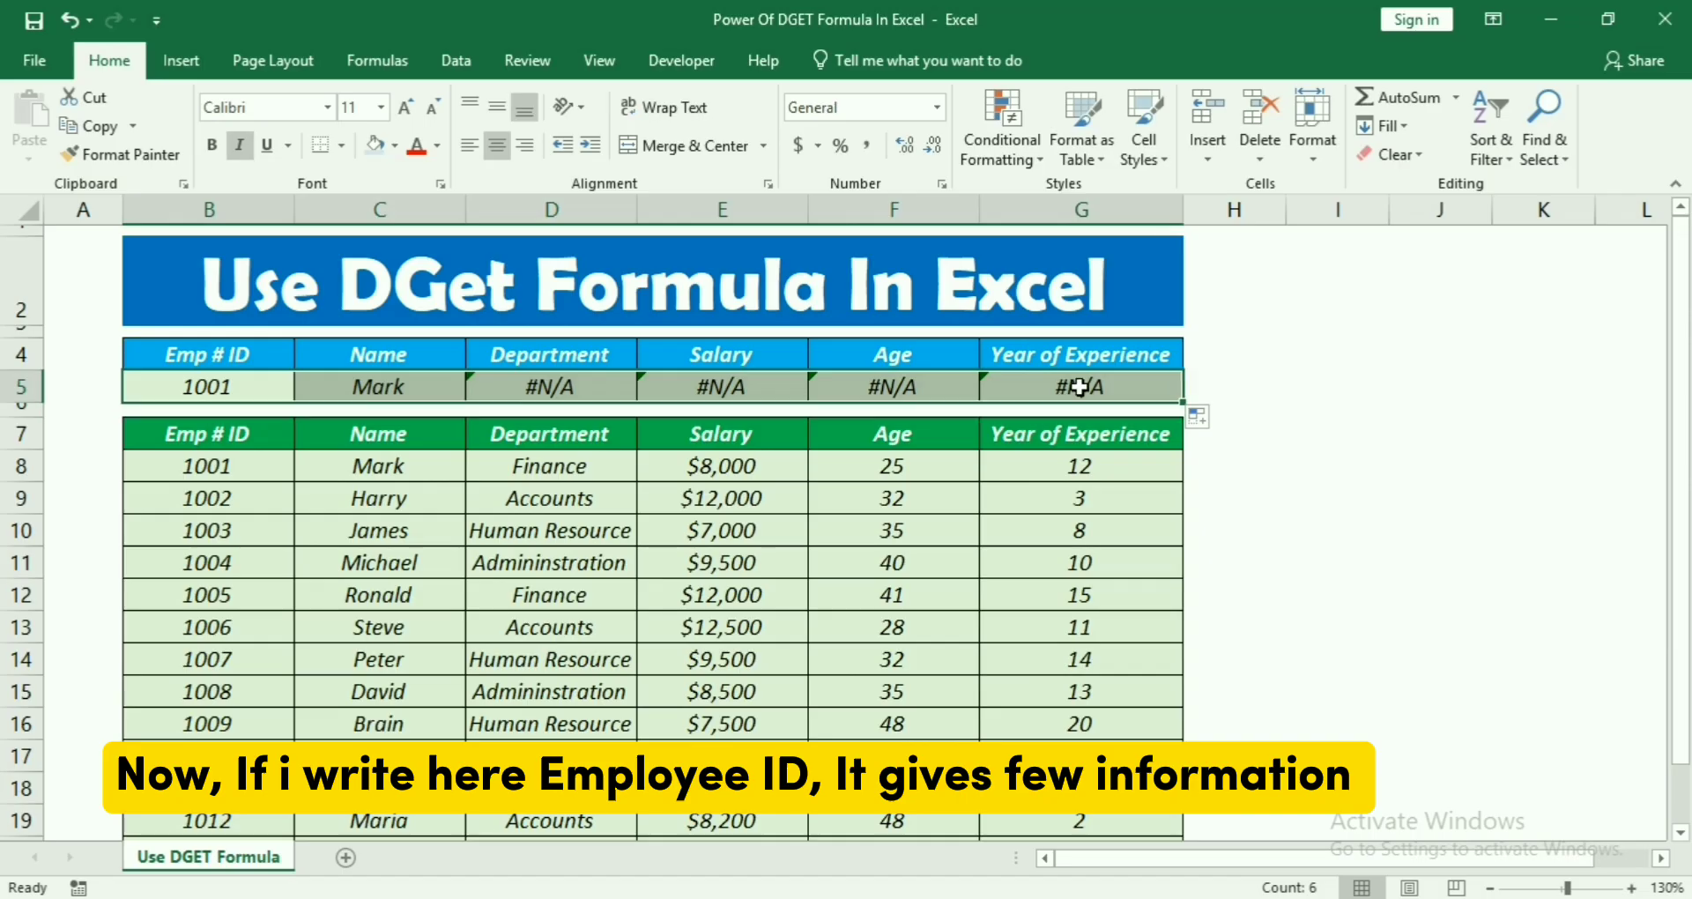
pyautogui.click(269, 388)
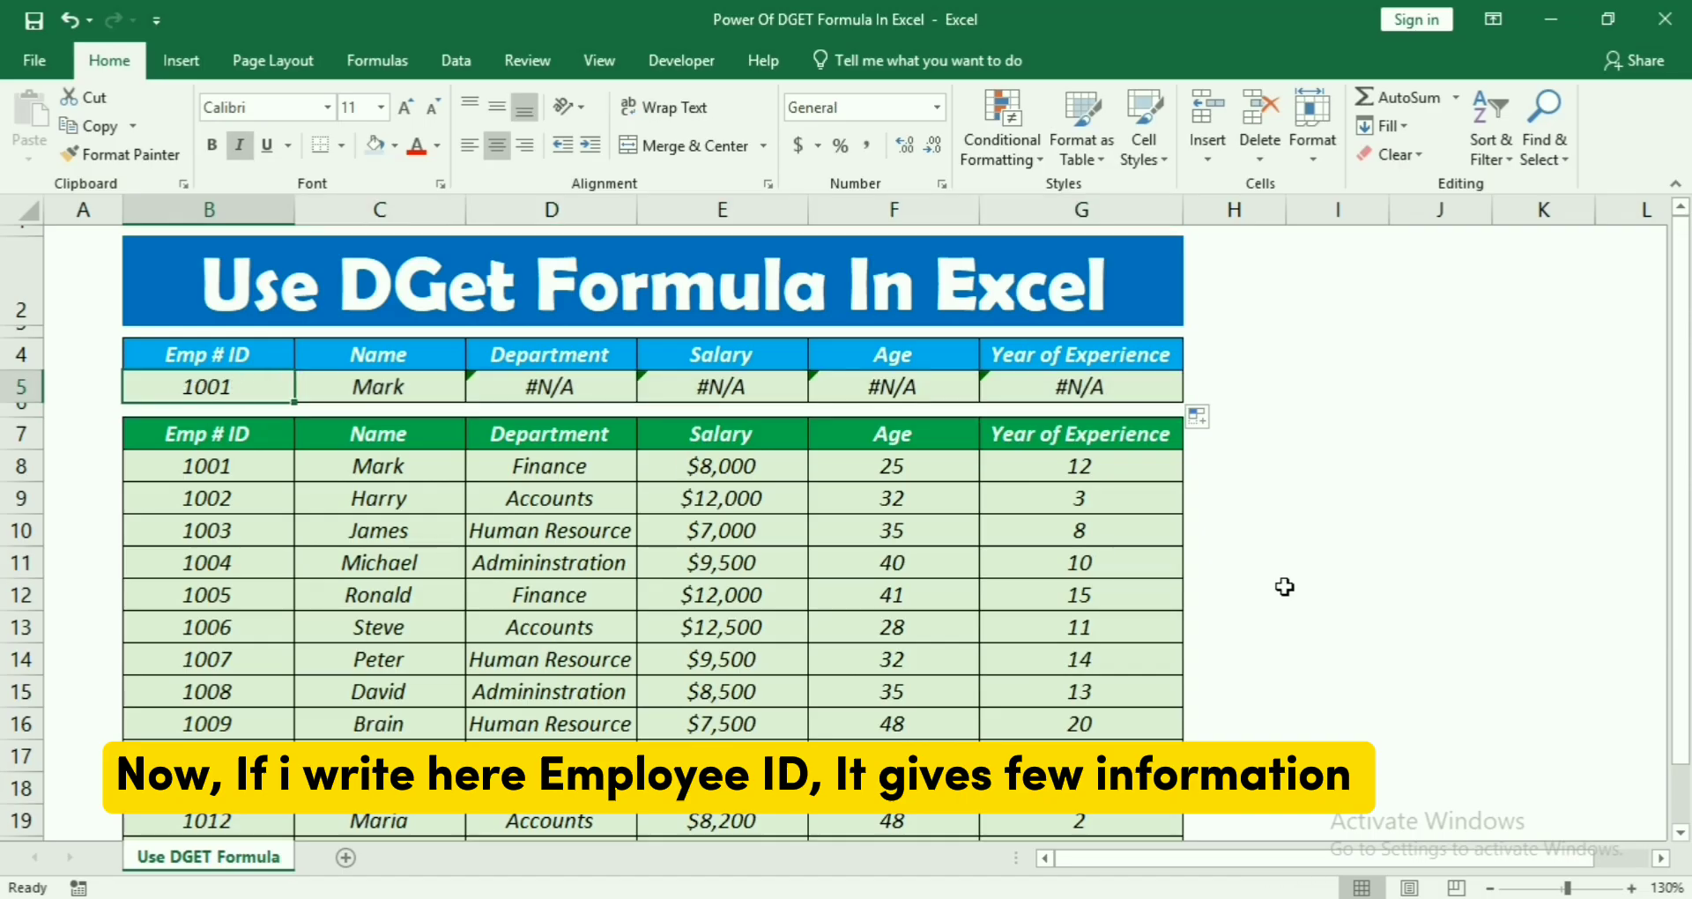
pyautogui.write('1002')
pyautogui.press('Return')
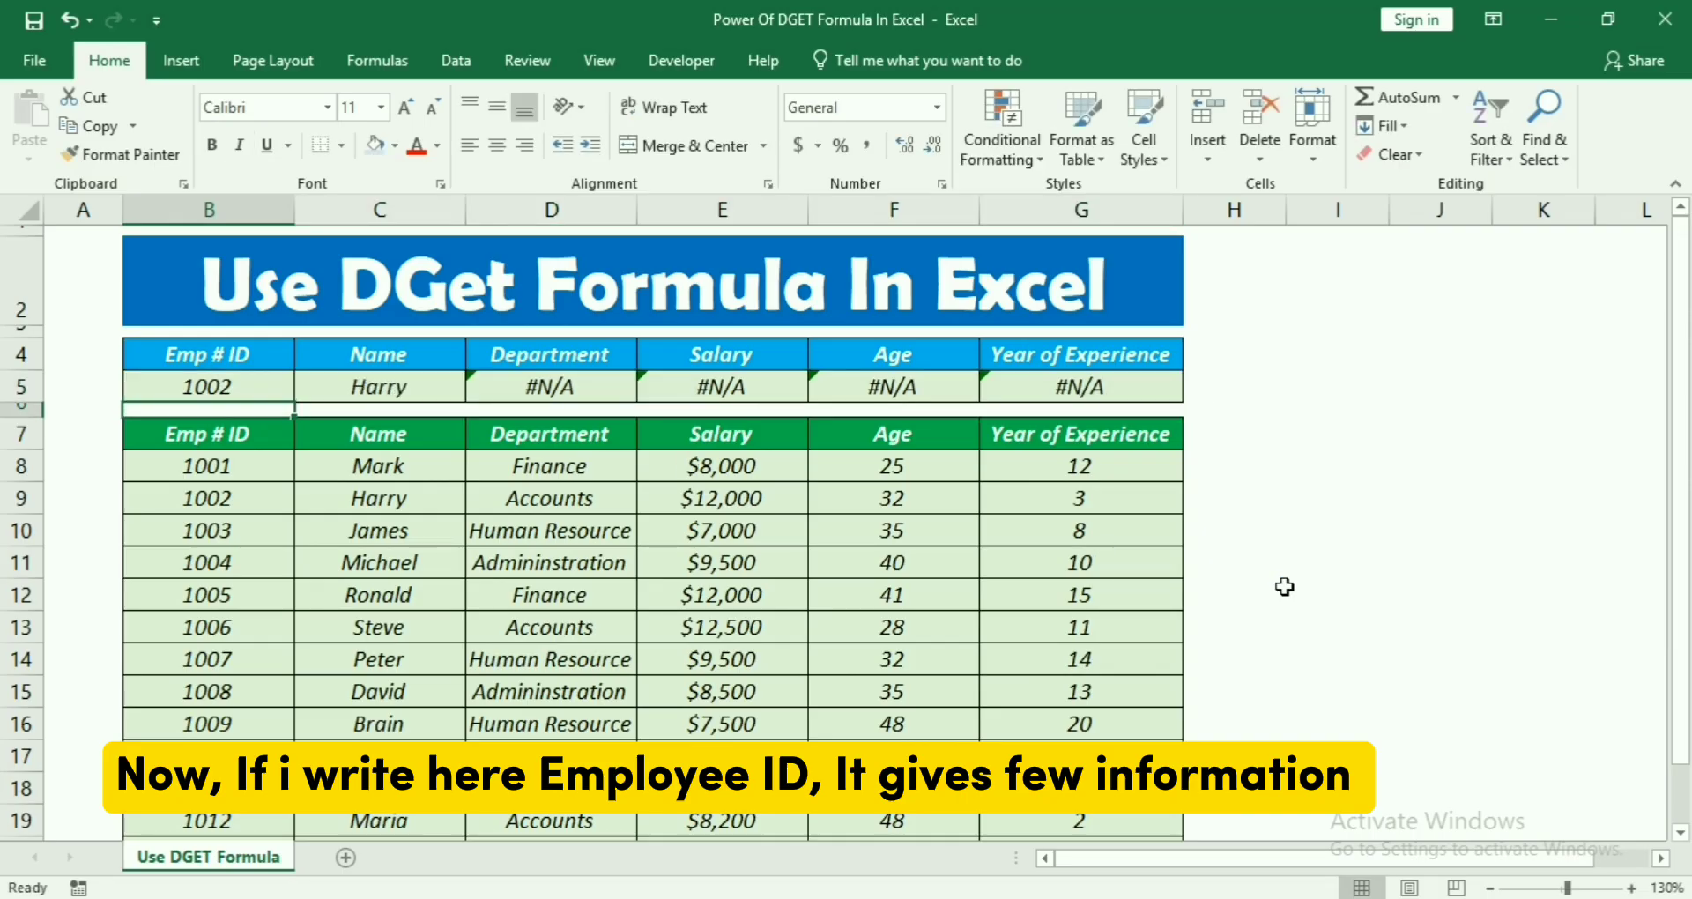
# Clear the contents of the lookup row B5:G5
pyautogui.moveTo(231, 388); pyautogui.dragTo(1064, 391)
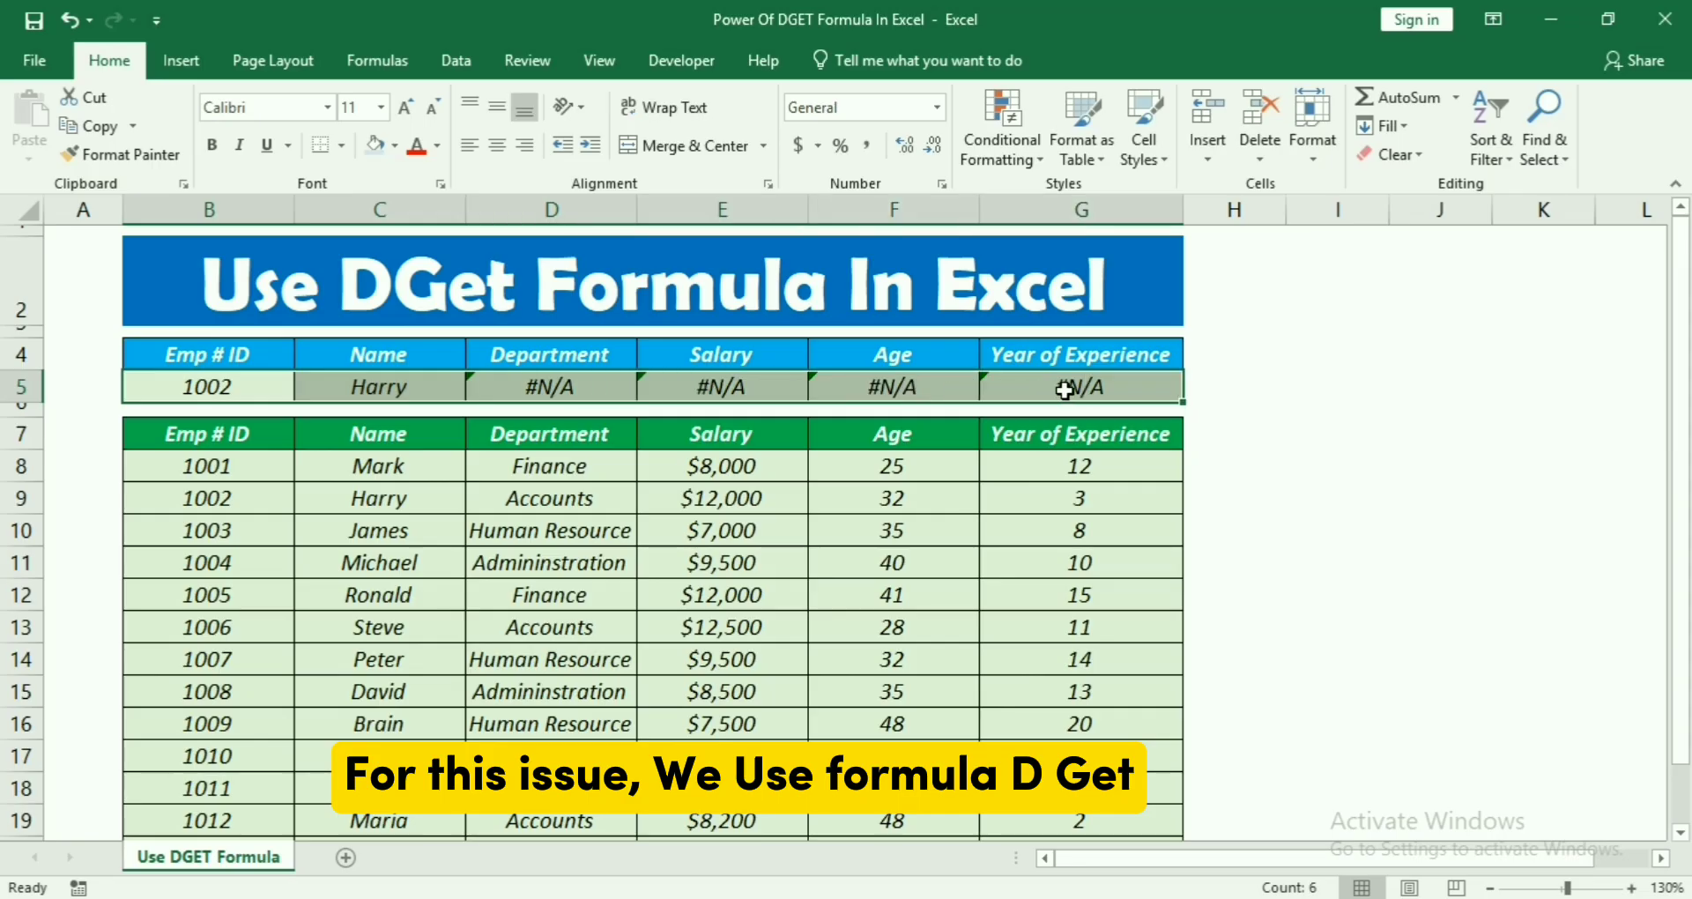
pyautogui.press('Delete')
pyautogui.click(1338, 431)
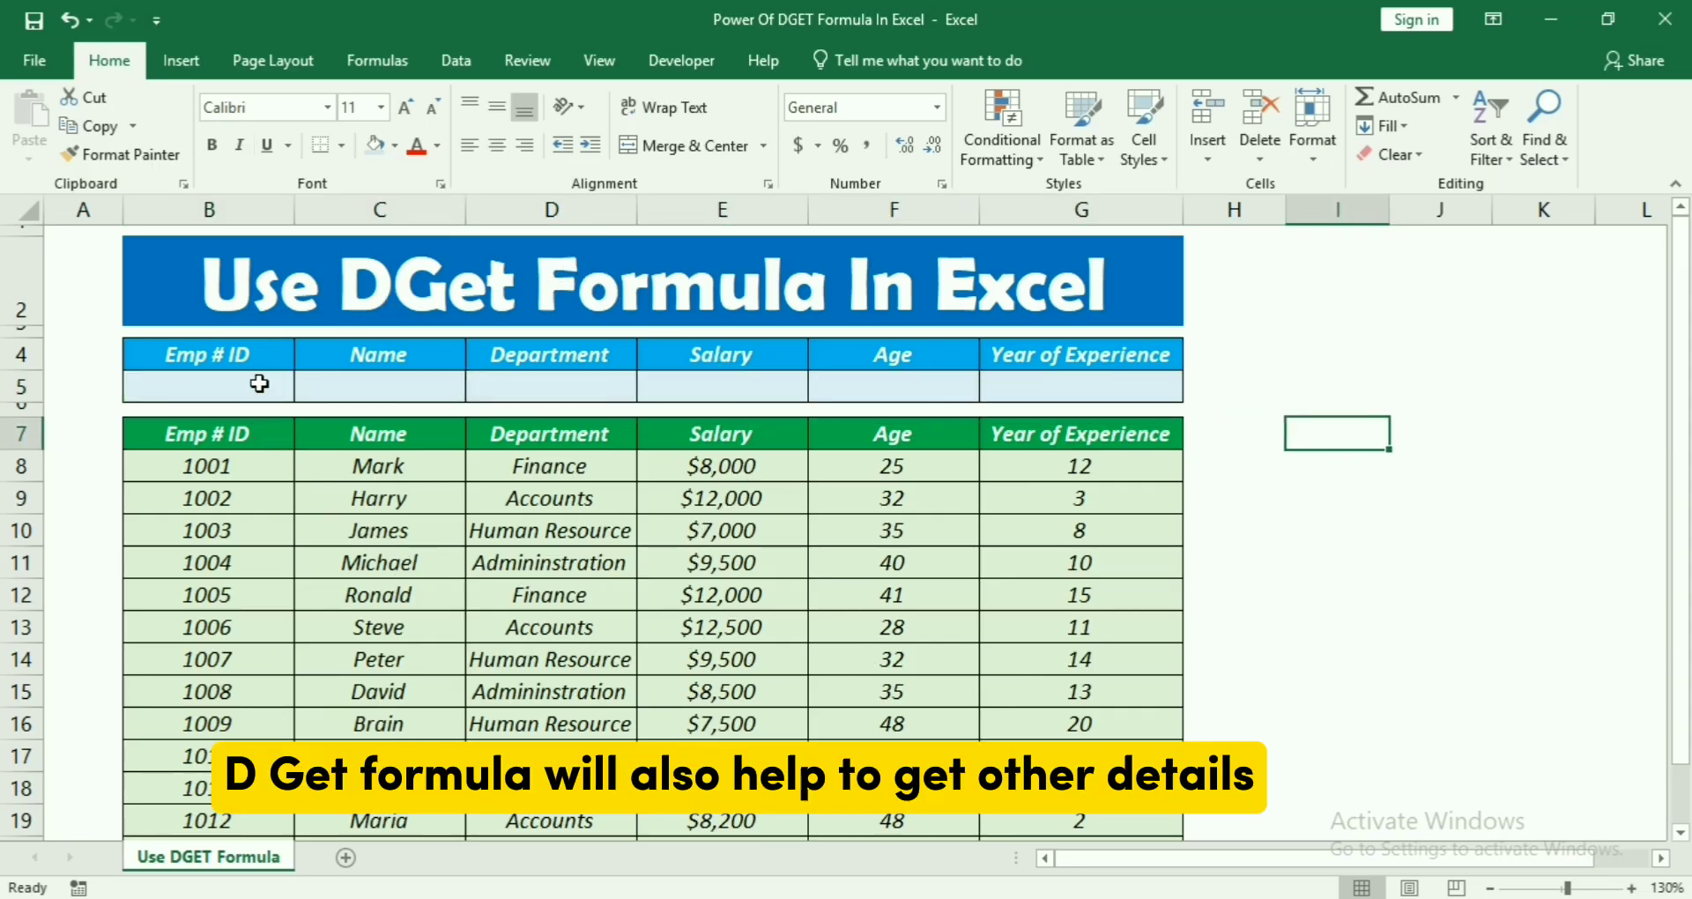
# Start a DGET formula in C5 with the whole table including its headings, $B$7:$G$21, as the absolute database range
pyautogui.click(399, 387)
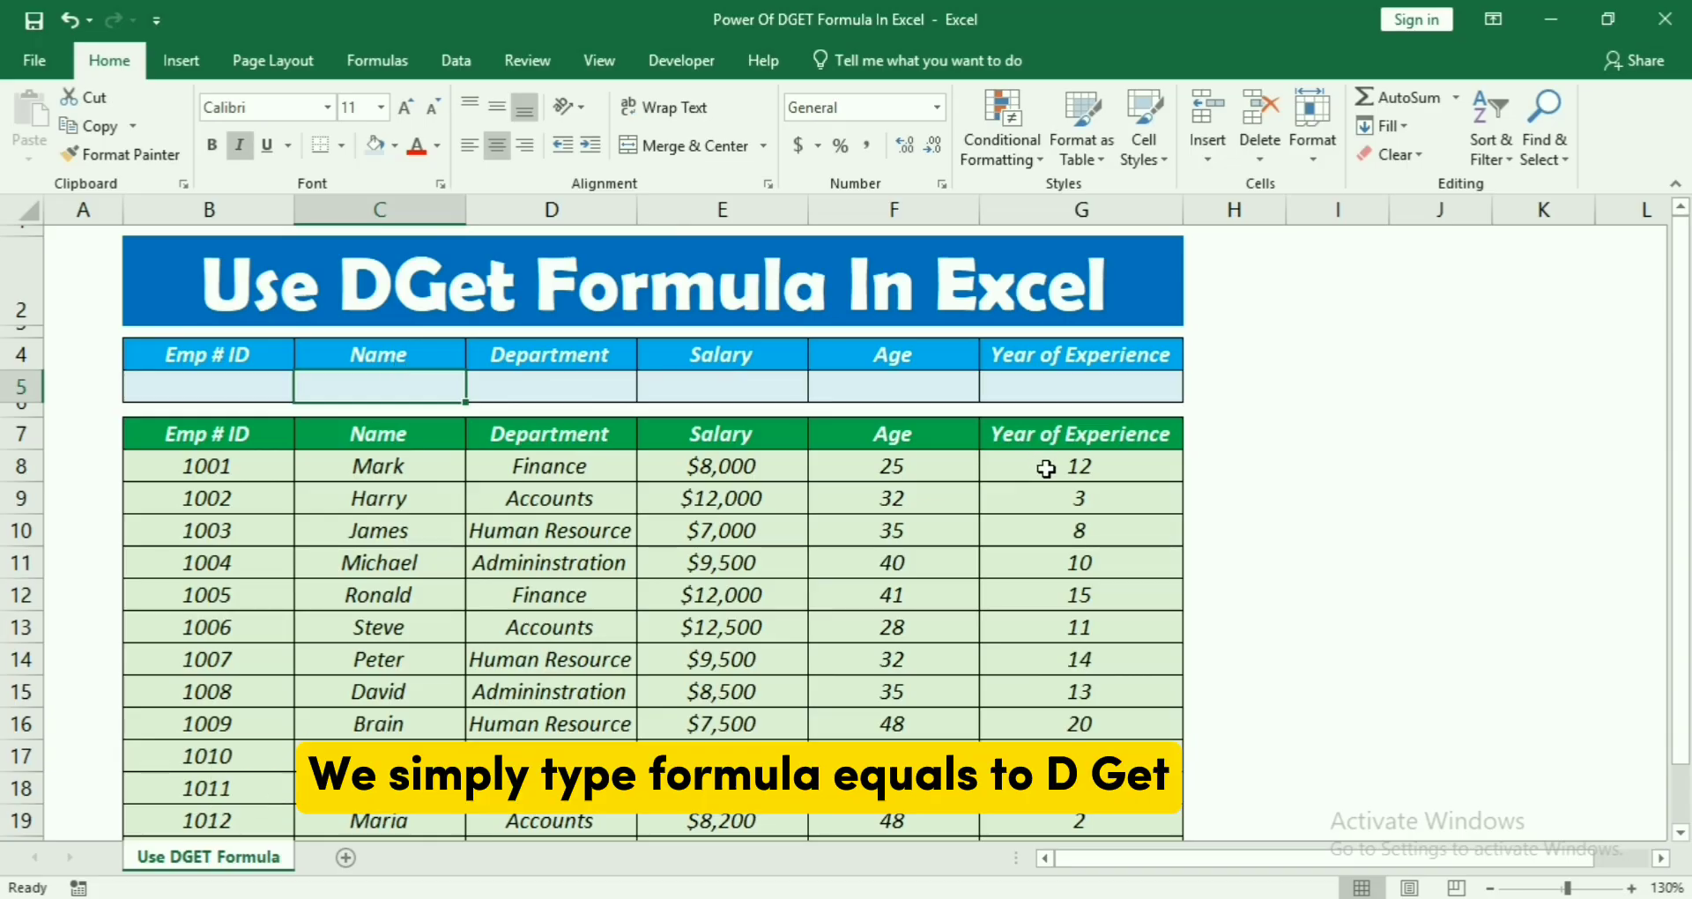
pyautogui.write('=DGET')
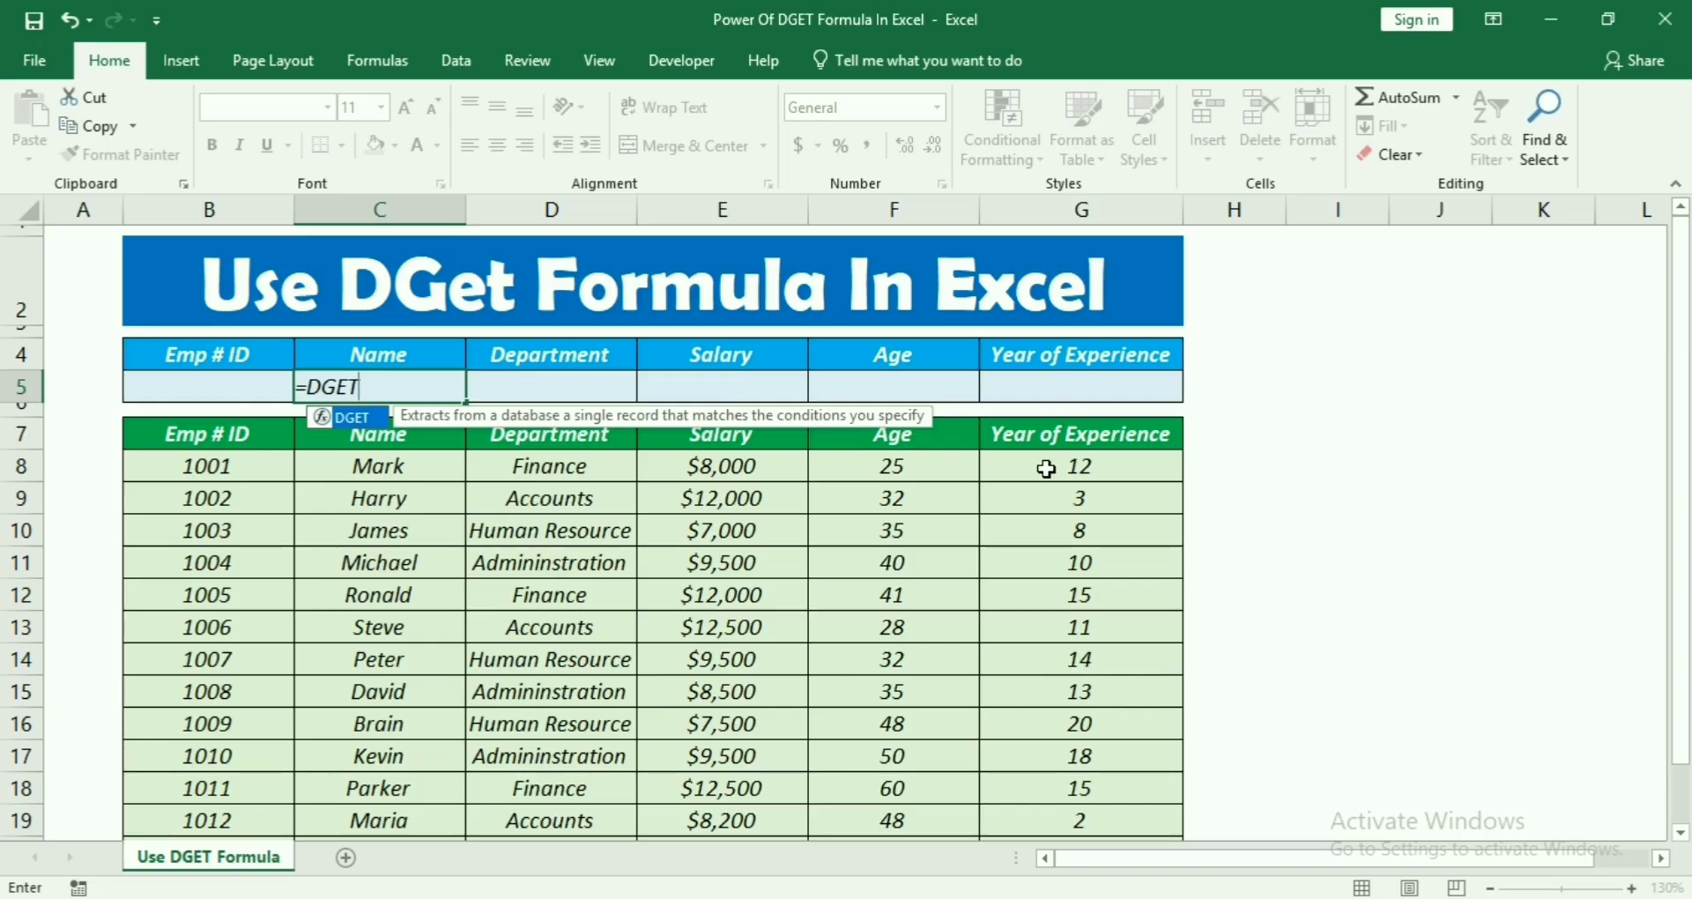
pyautogui.write('(')
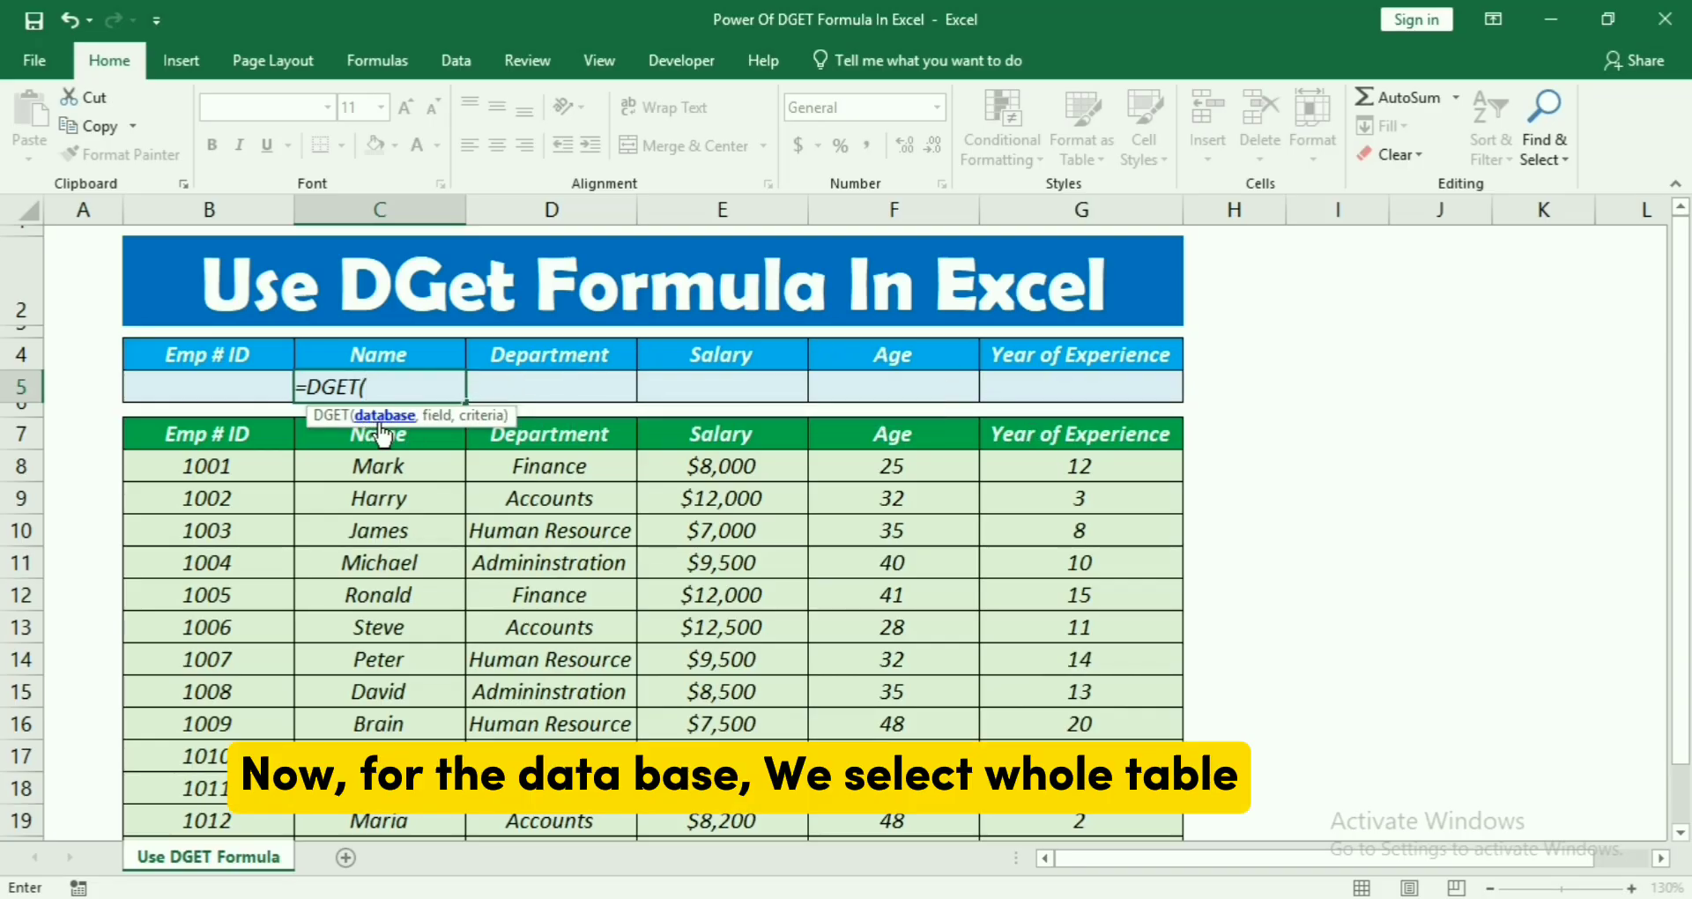
pyautogui.click(220, 438)
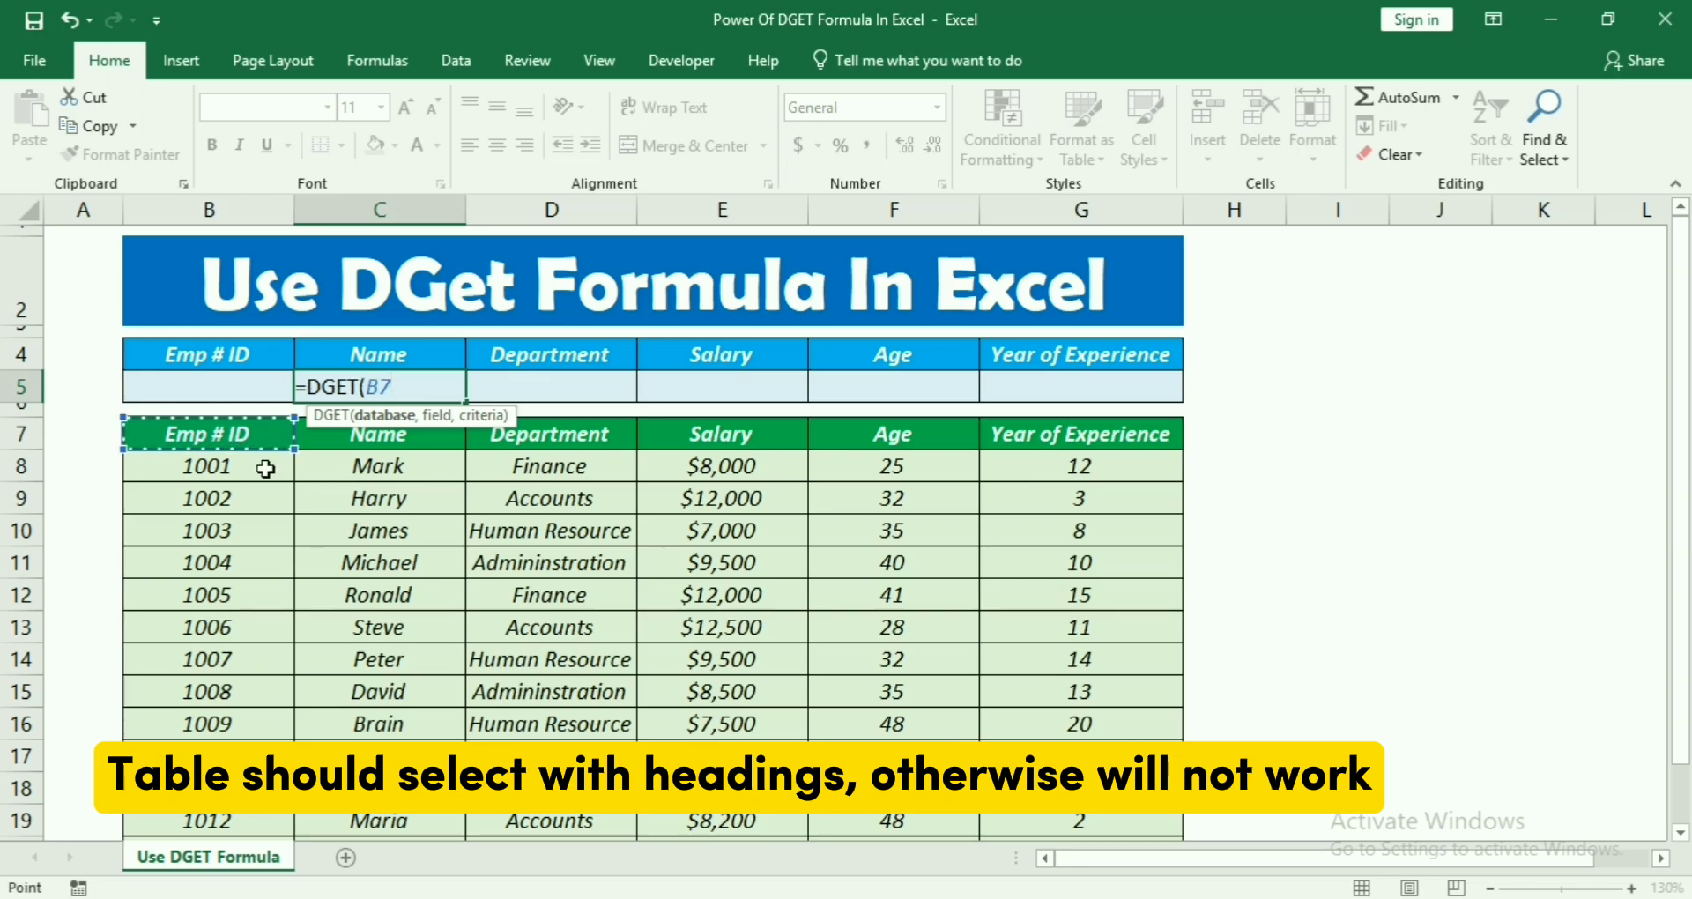
pyautogui.hotkey('shift', 'Right')
pyautogui.hotkey('shift', 'Right')
pyautogui.hotkey('shift', 'Right')
pyautogui.hotkey('shift', 'Right')
pyautogui.hotkey('shift', 'Right')
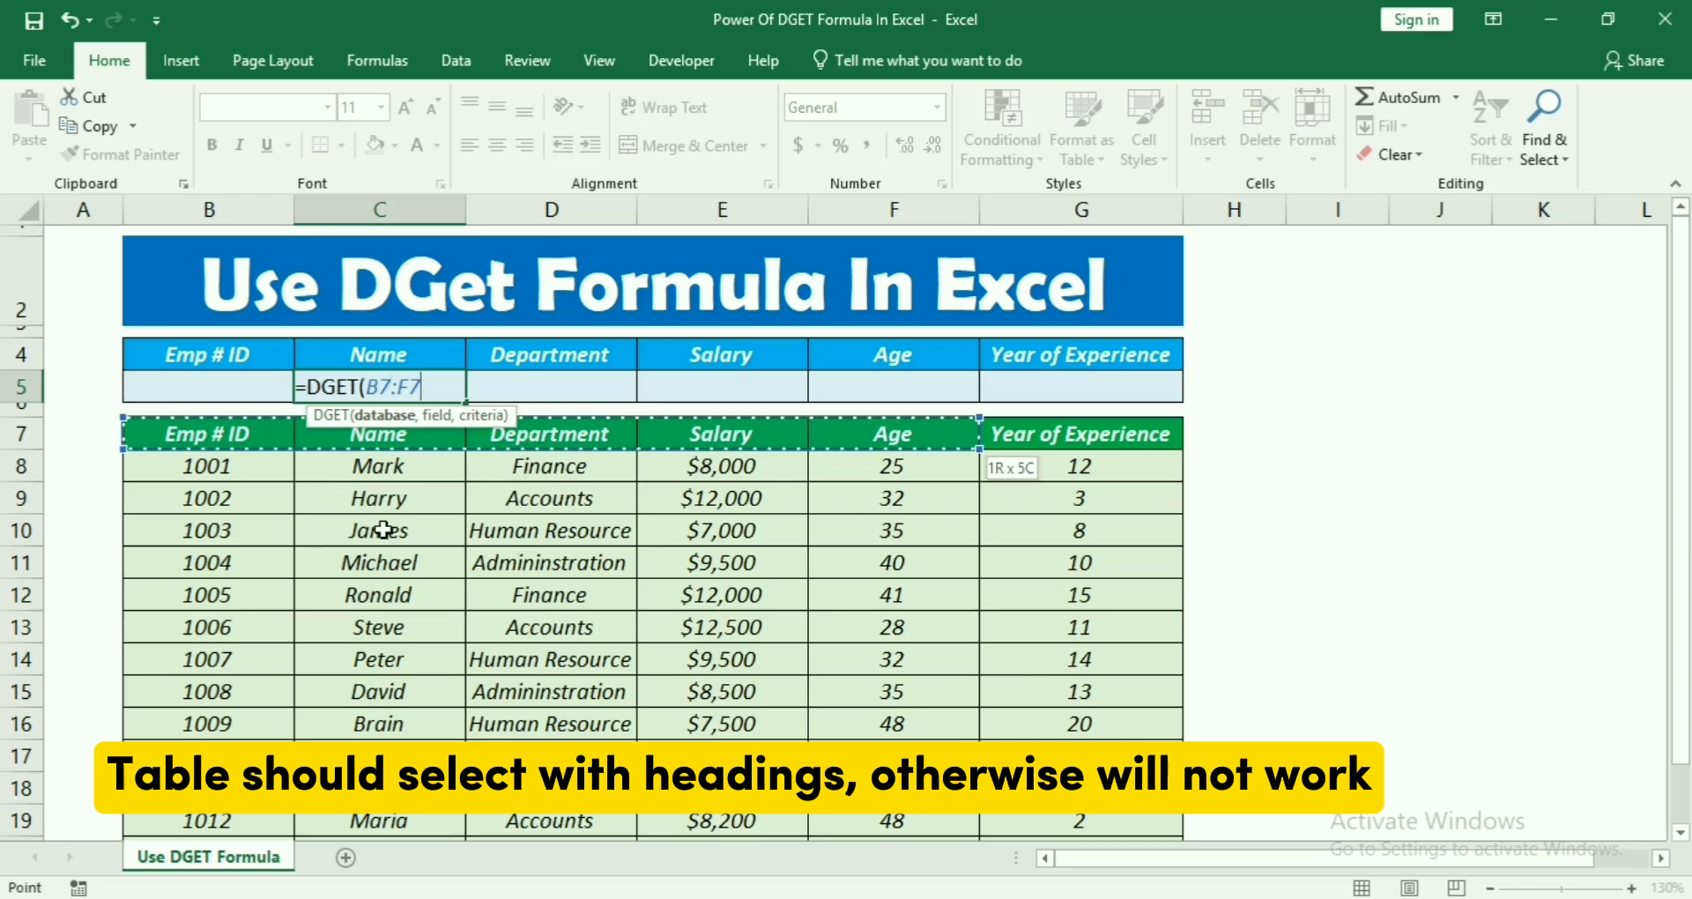
pyautogui.hotkey('ctrl', 'shift', 'Down')
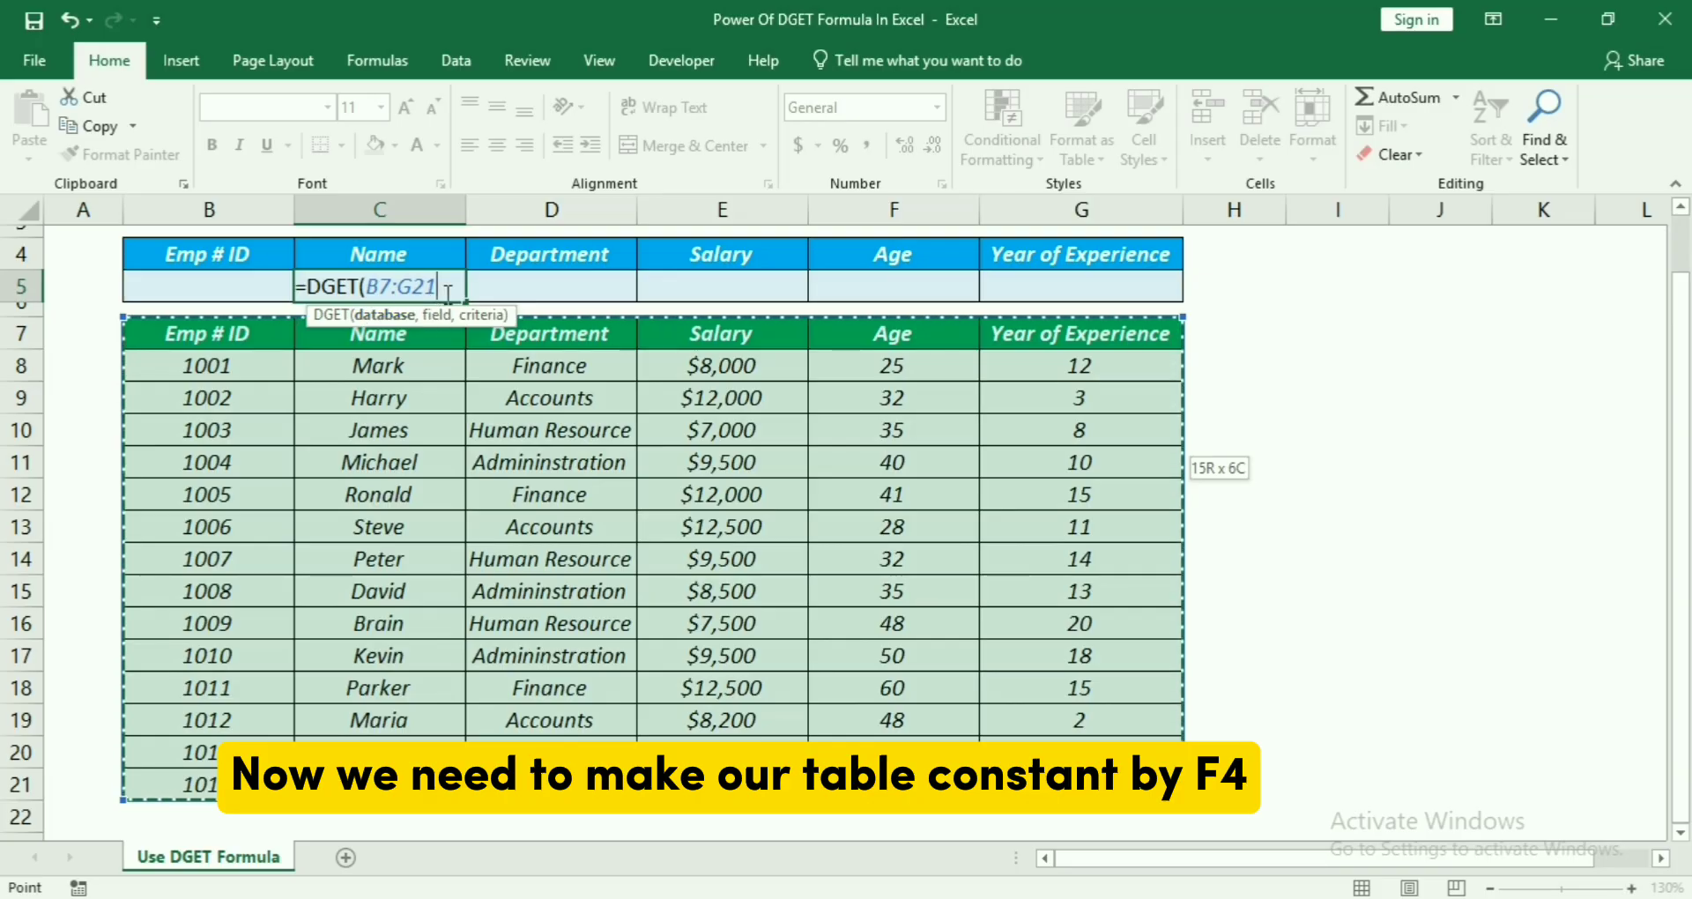
pyautogui.press('F4')
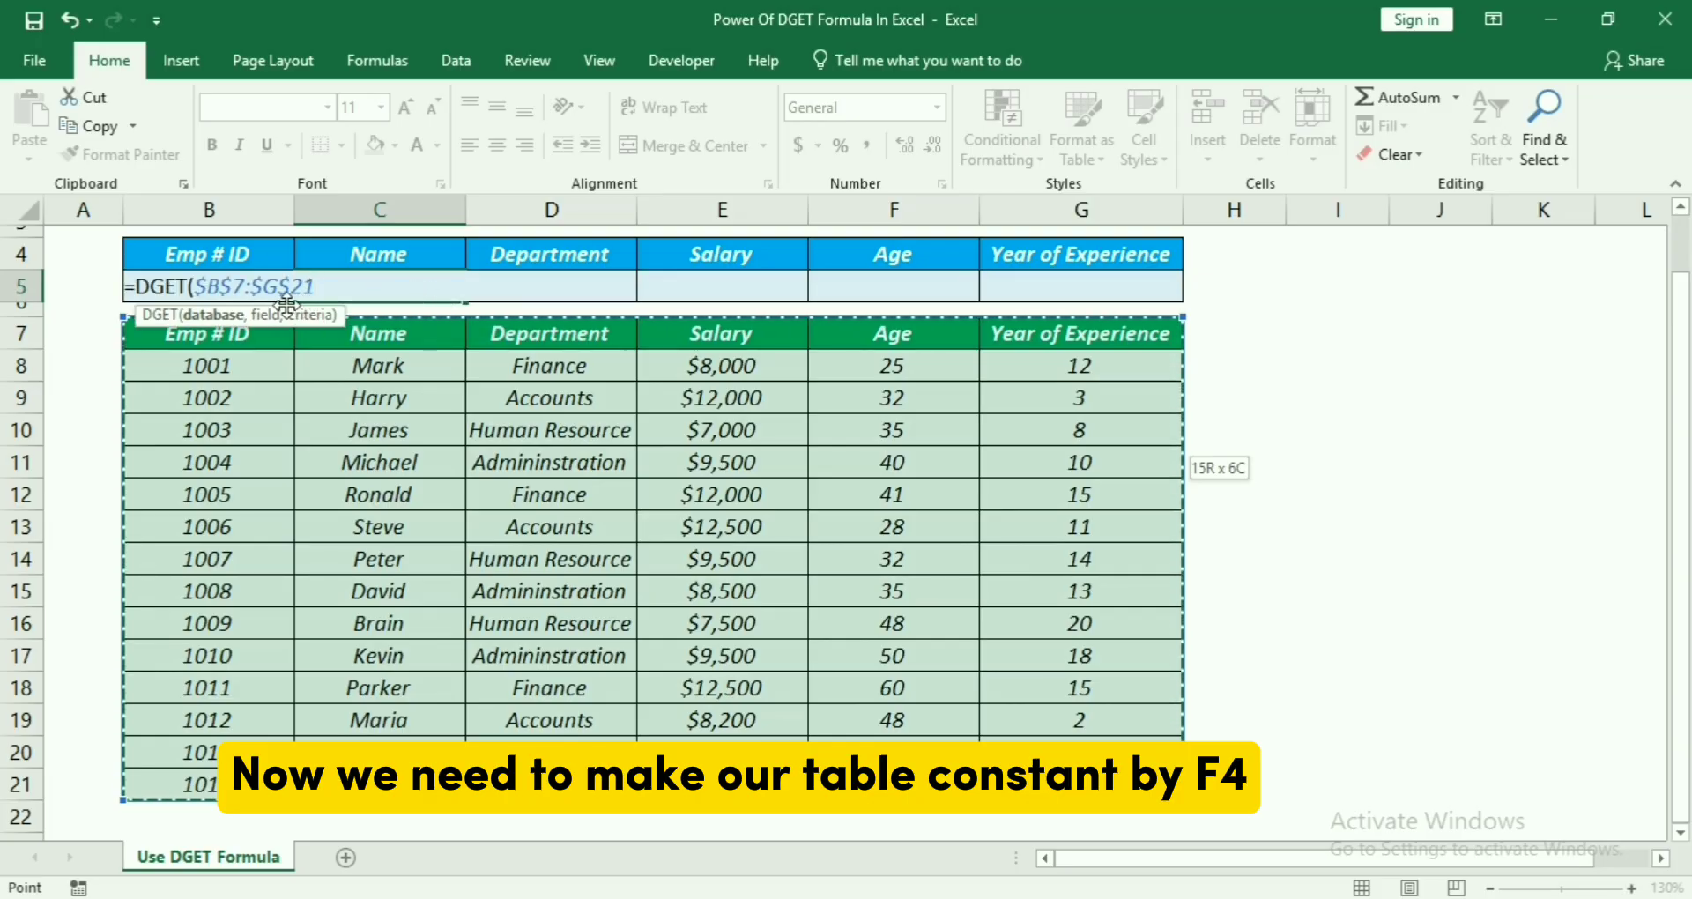
pyautogui.write(',')
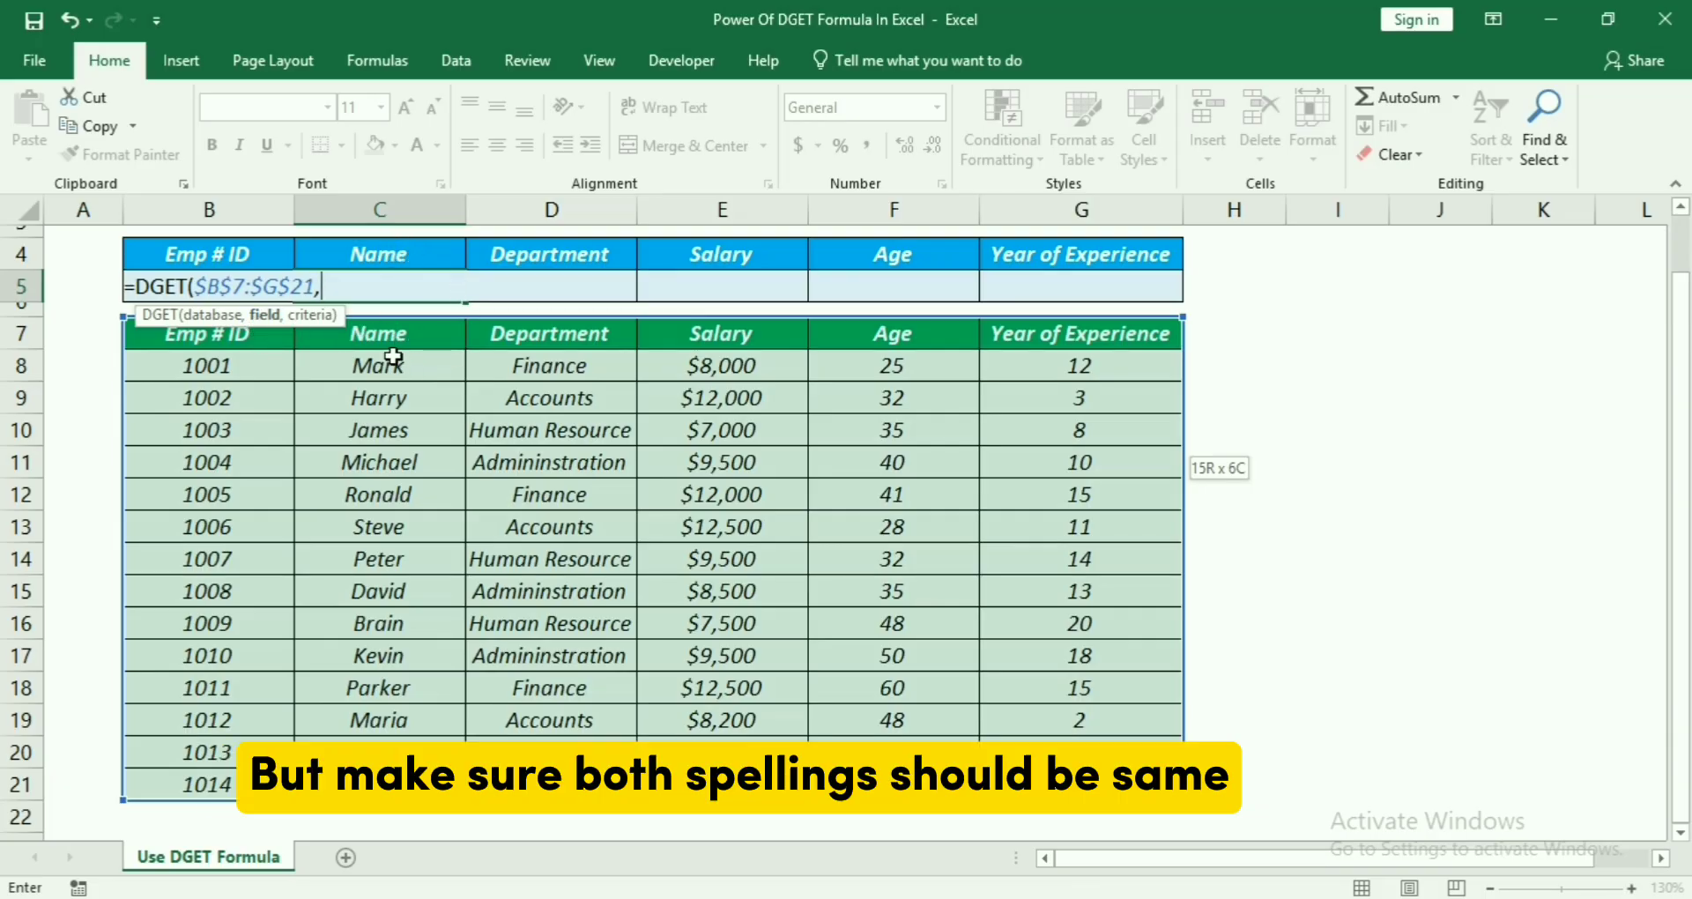
# Complete the DGET formula in C5 with the Name heading C4 as the field and the absolute range $B$4:$B$5 as the criteria
pyautogui.click(381, 251)
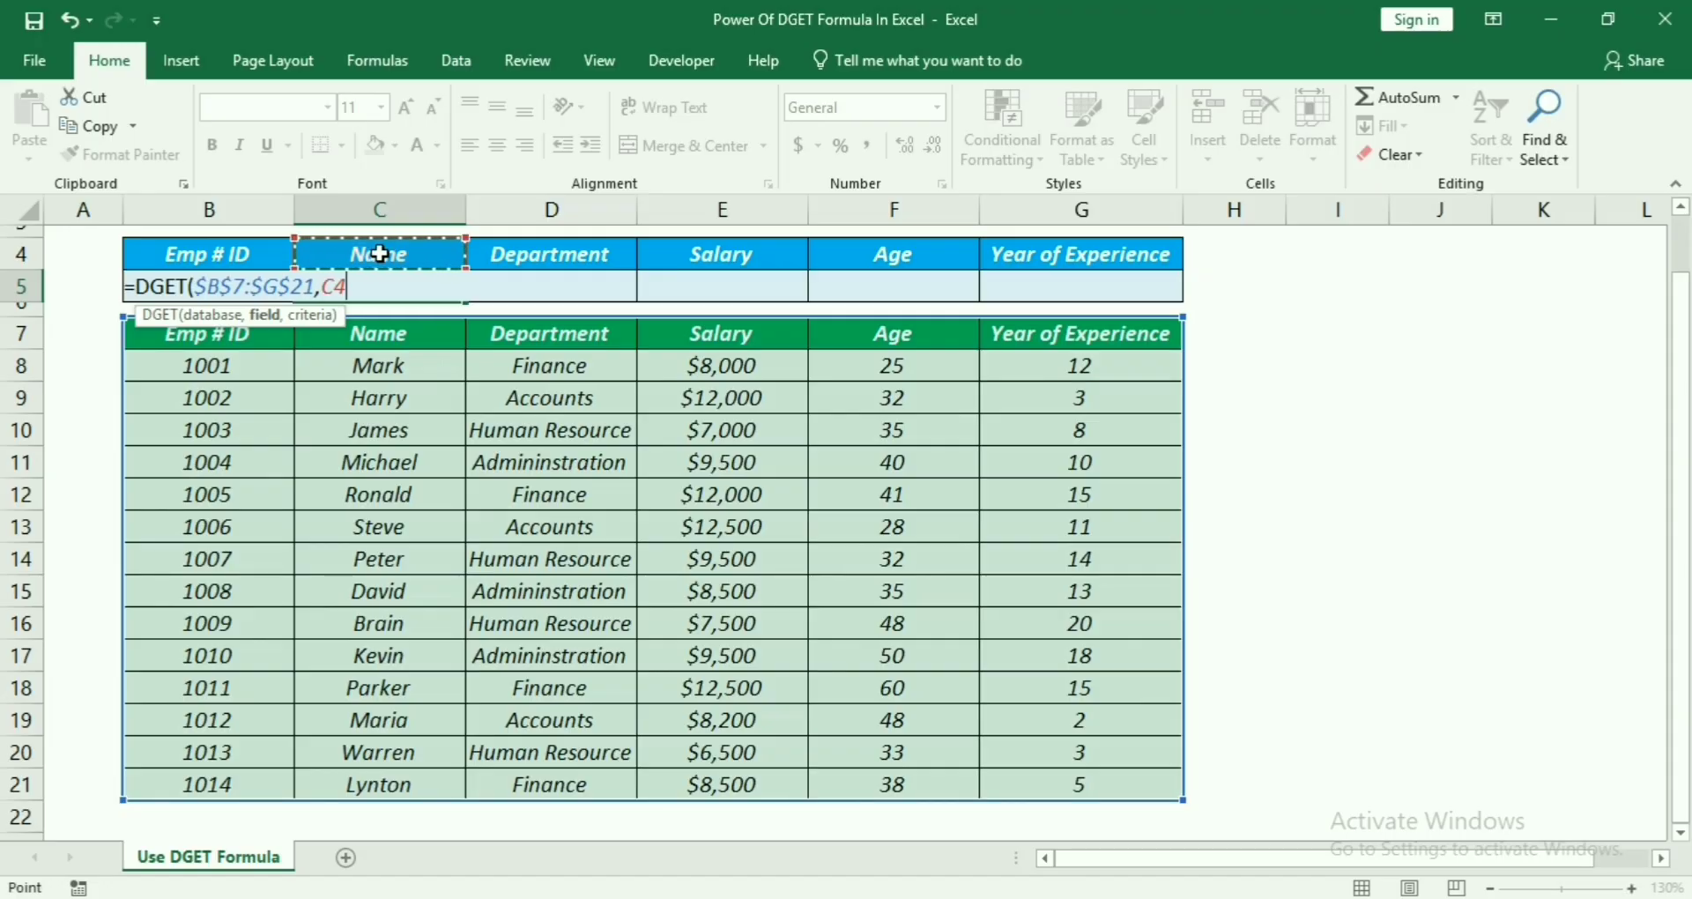
pyautogui.write(',')
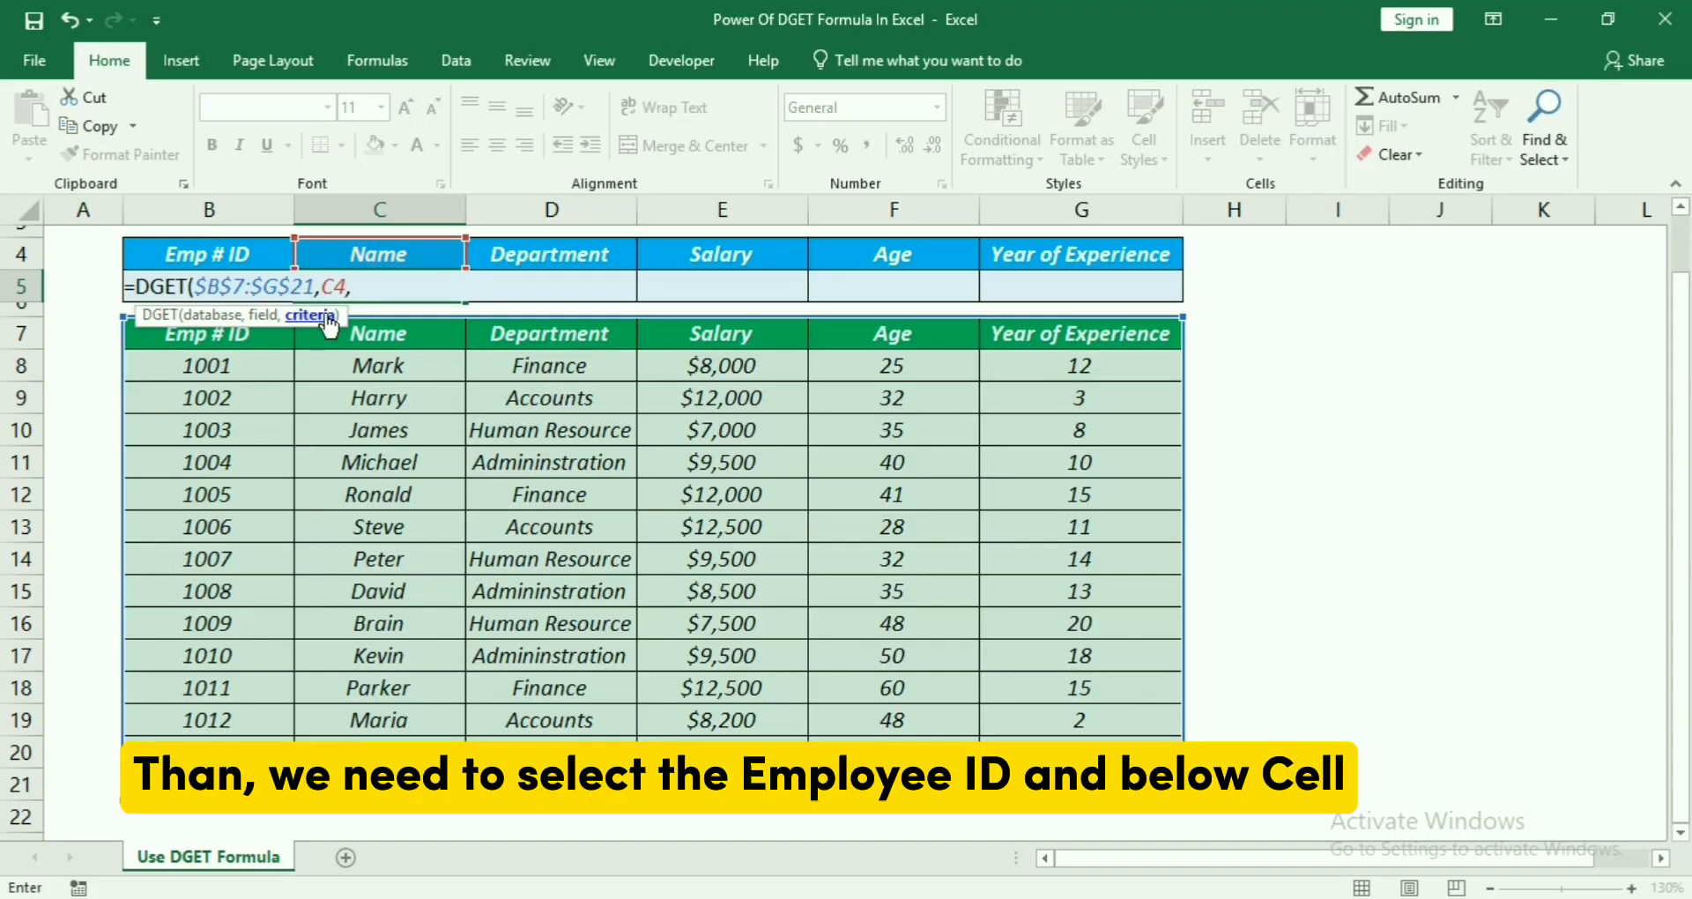
pyautogui.click(211, 264)
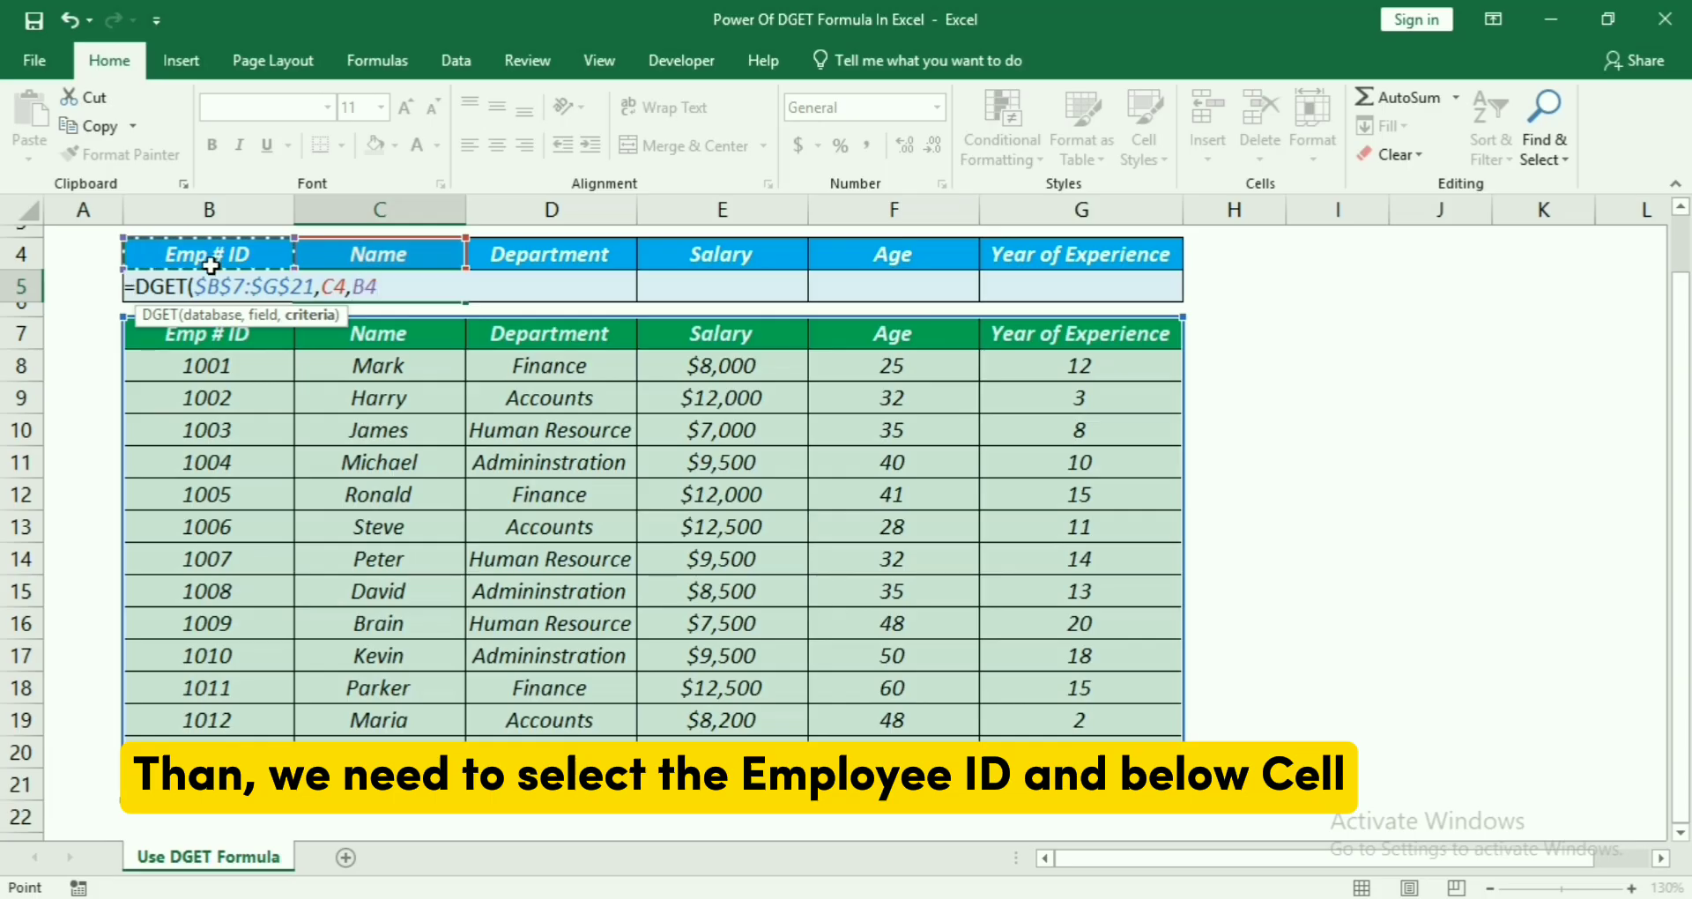
pyautogui.moveTo(211, 265); pyautogui.dragTo(215, 290)
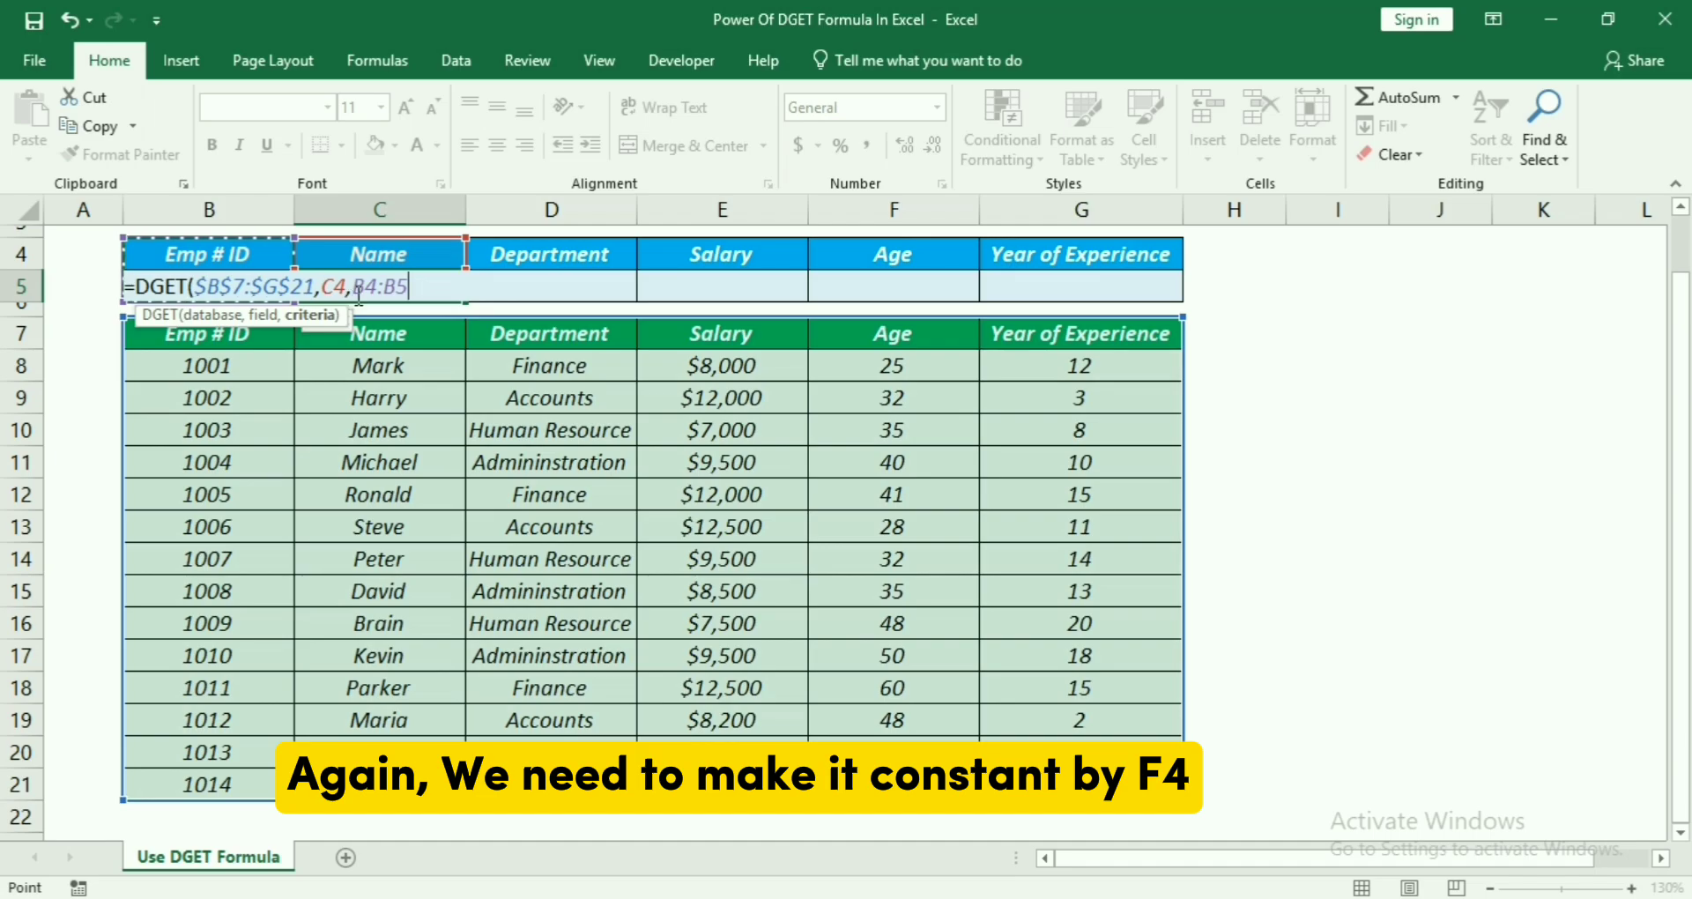
pyautogui.press('F4')
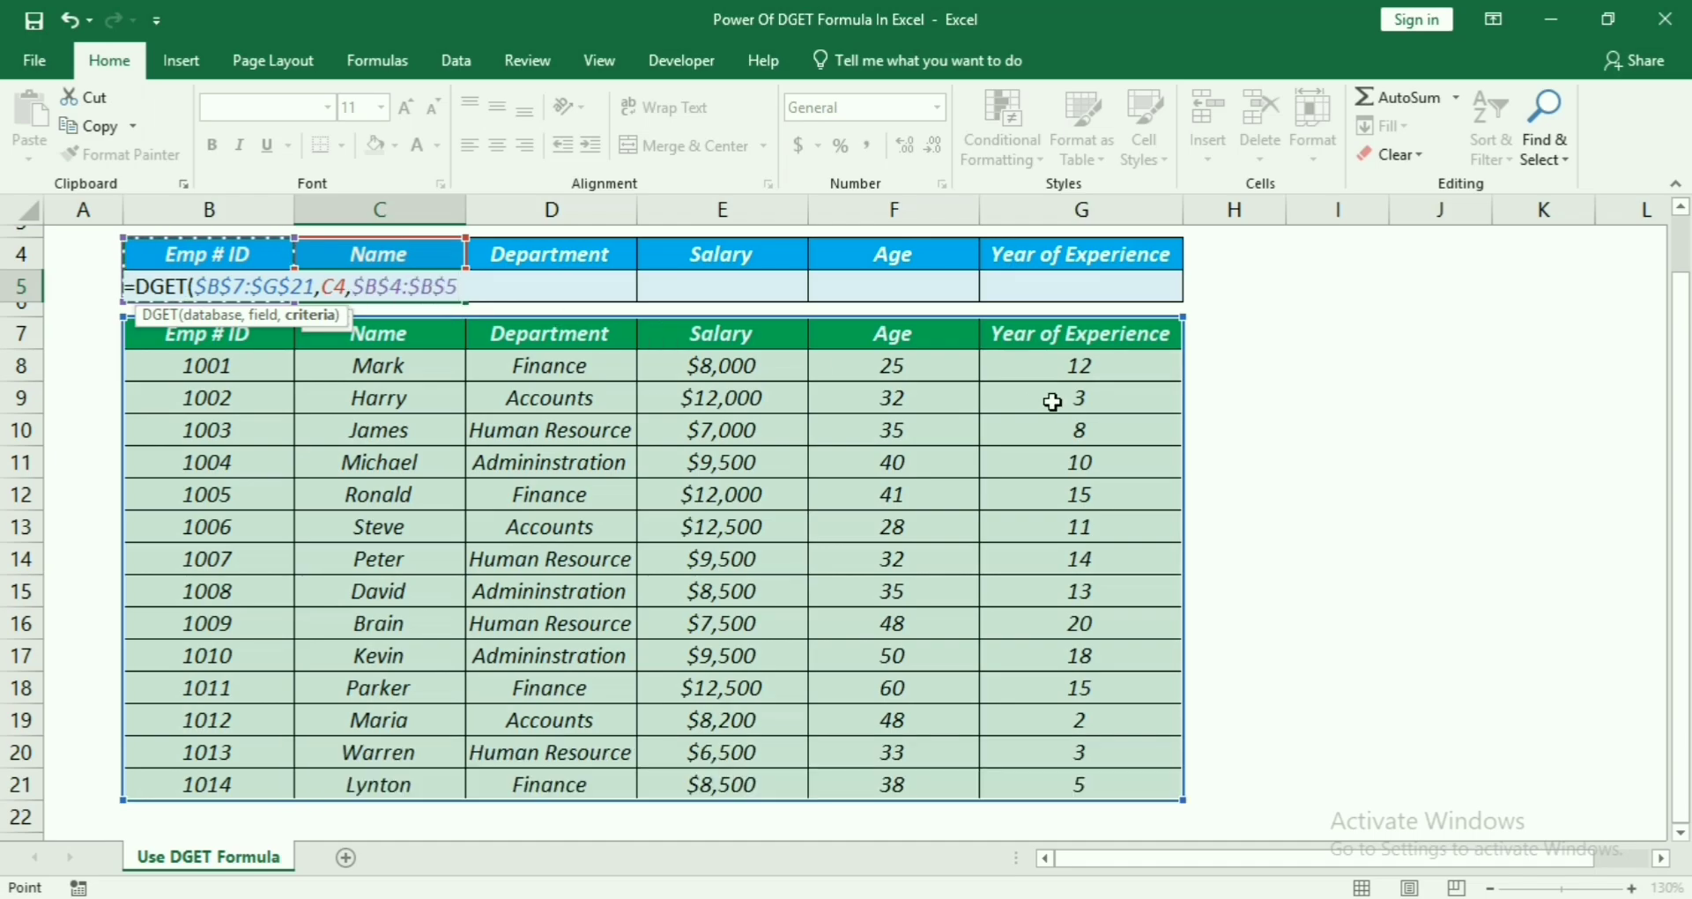
pyautogui.write(')')
pyautogui.press('Return')
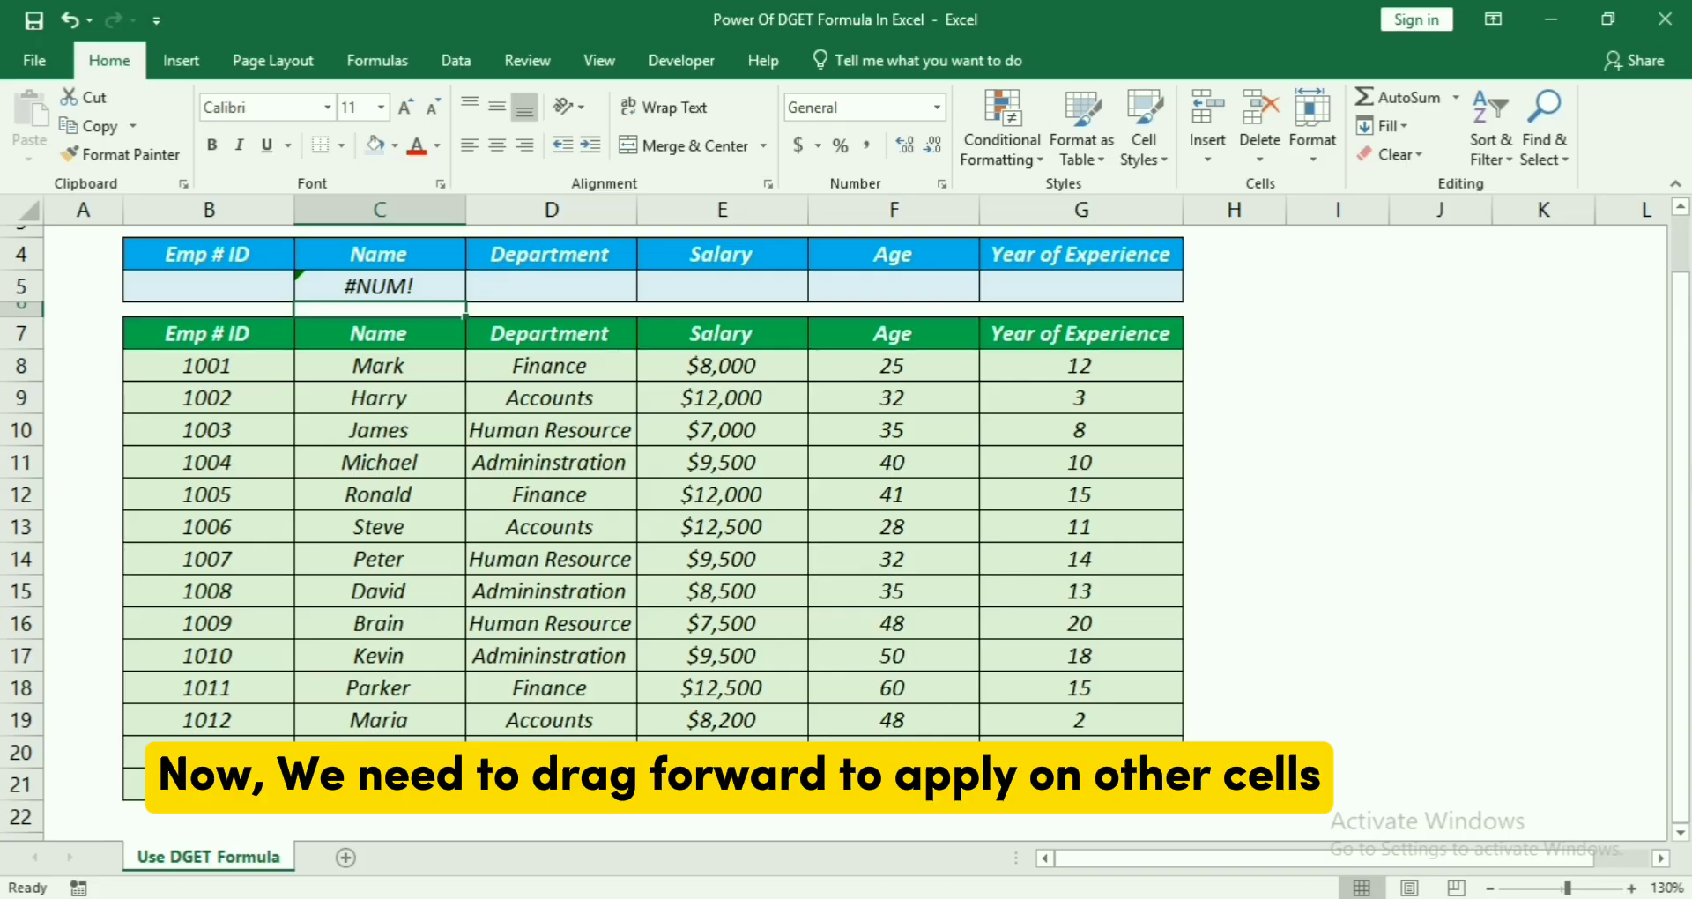
# Fill the DGET formula from C5 across the Department to Year of Experience cells, D5:G5
pyautogui.scroll(1, 679, 396)
pyautogui.click(418, 383)
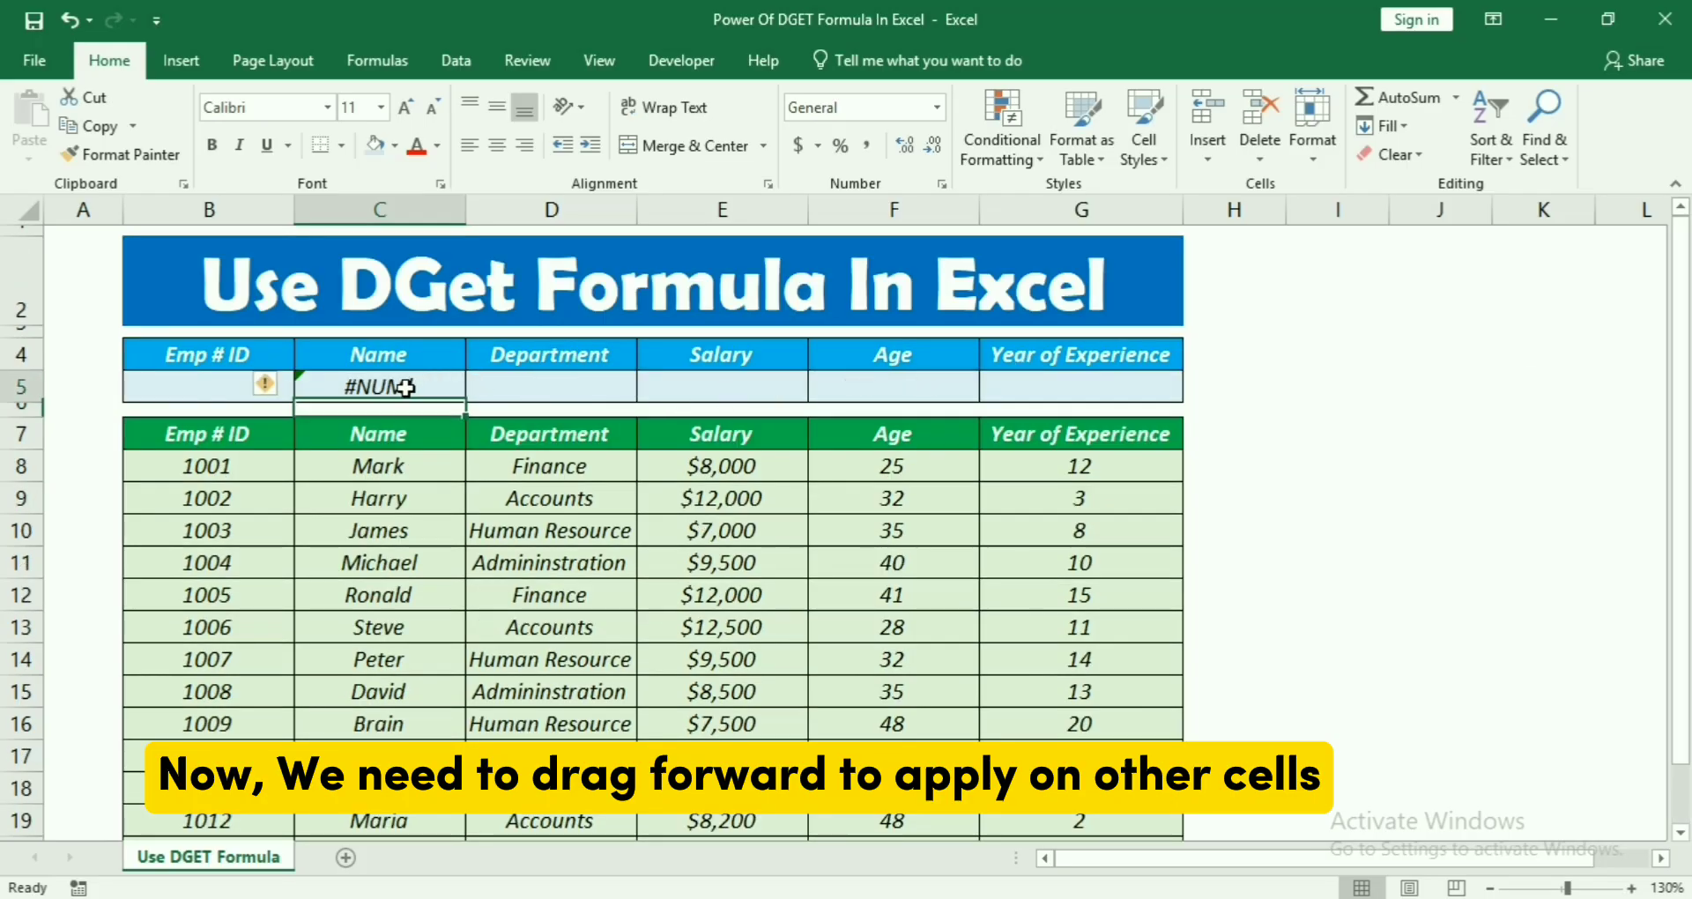
pyautogui.moveTo(462, 404); pyautogui.dragTo(1105, 409)
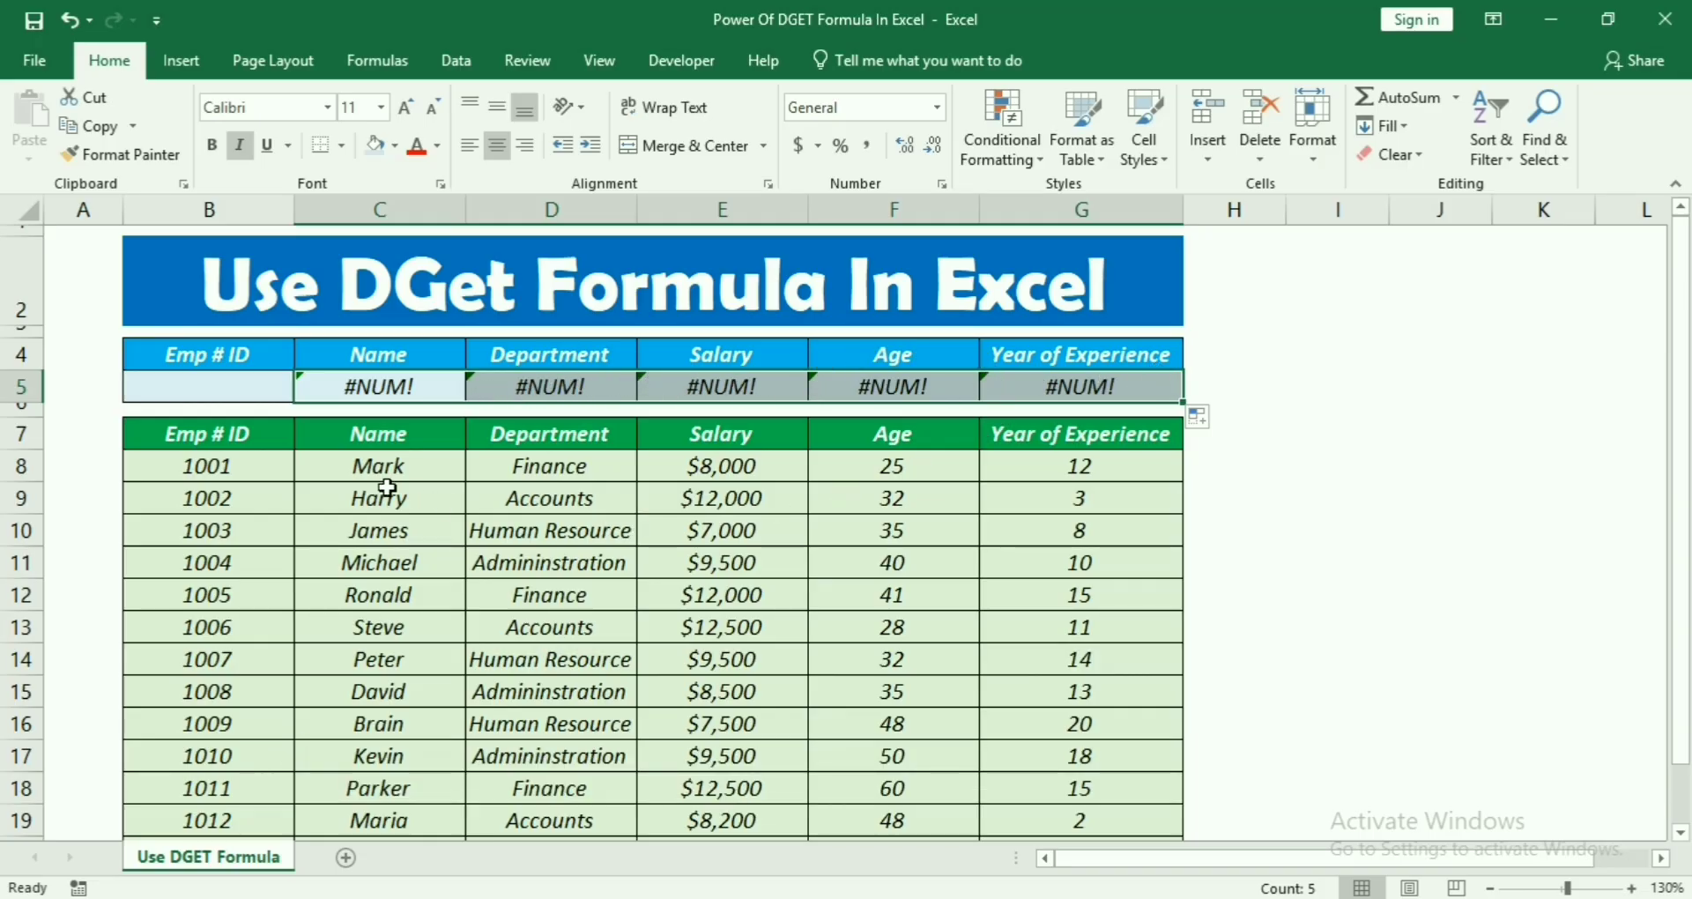
# Test the DGET lookup row by entering the first, tenth and second listed employees' IDs in B5 one after another
pyautogui.click(233, 389)
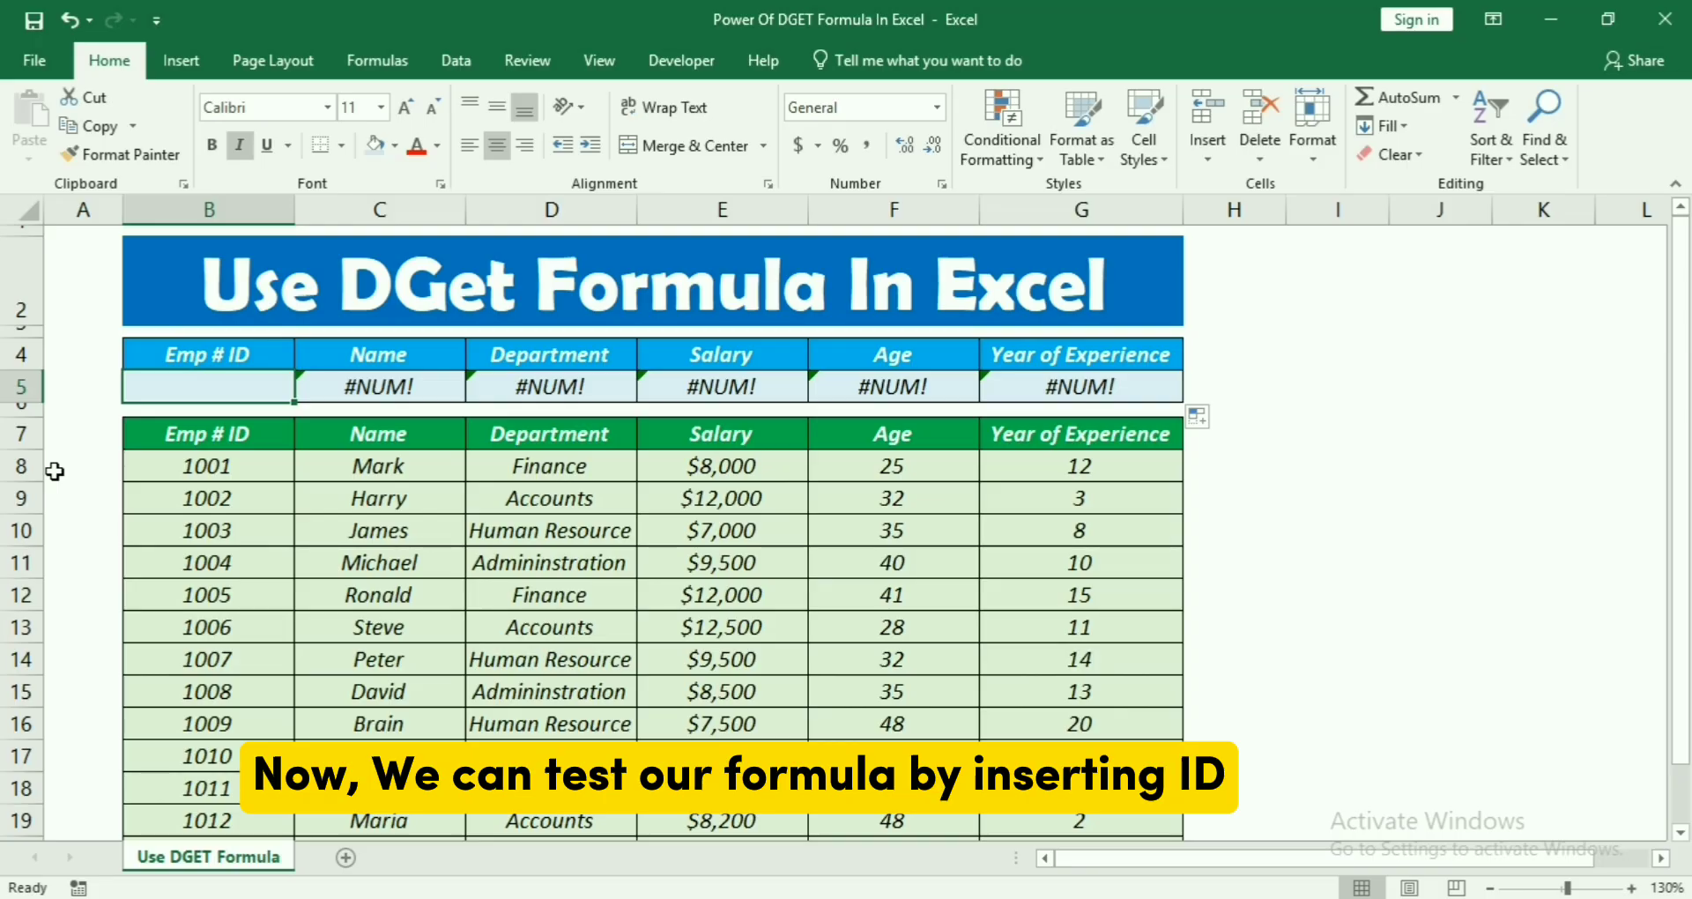
pyautogui.write('1001')
pyautogui.press('Return')
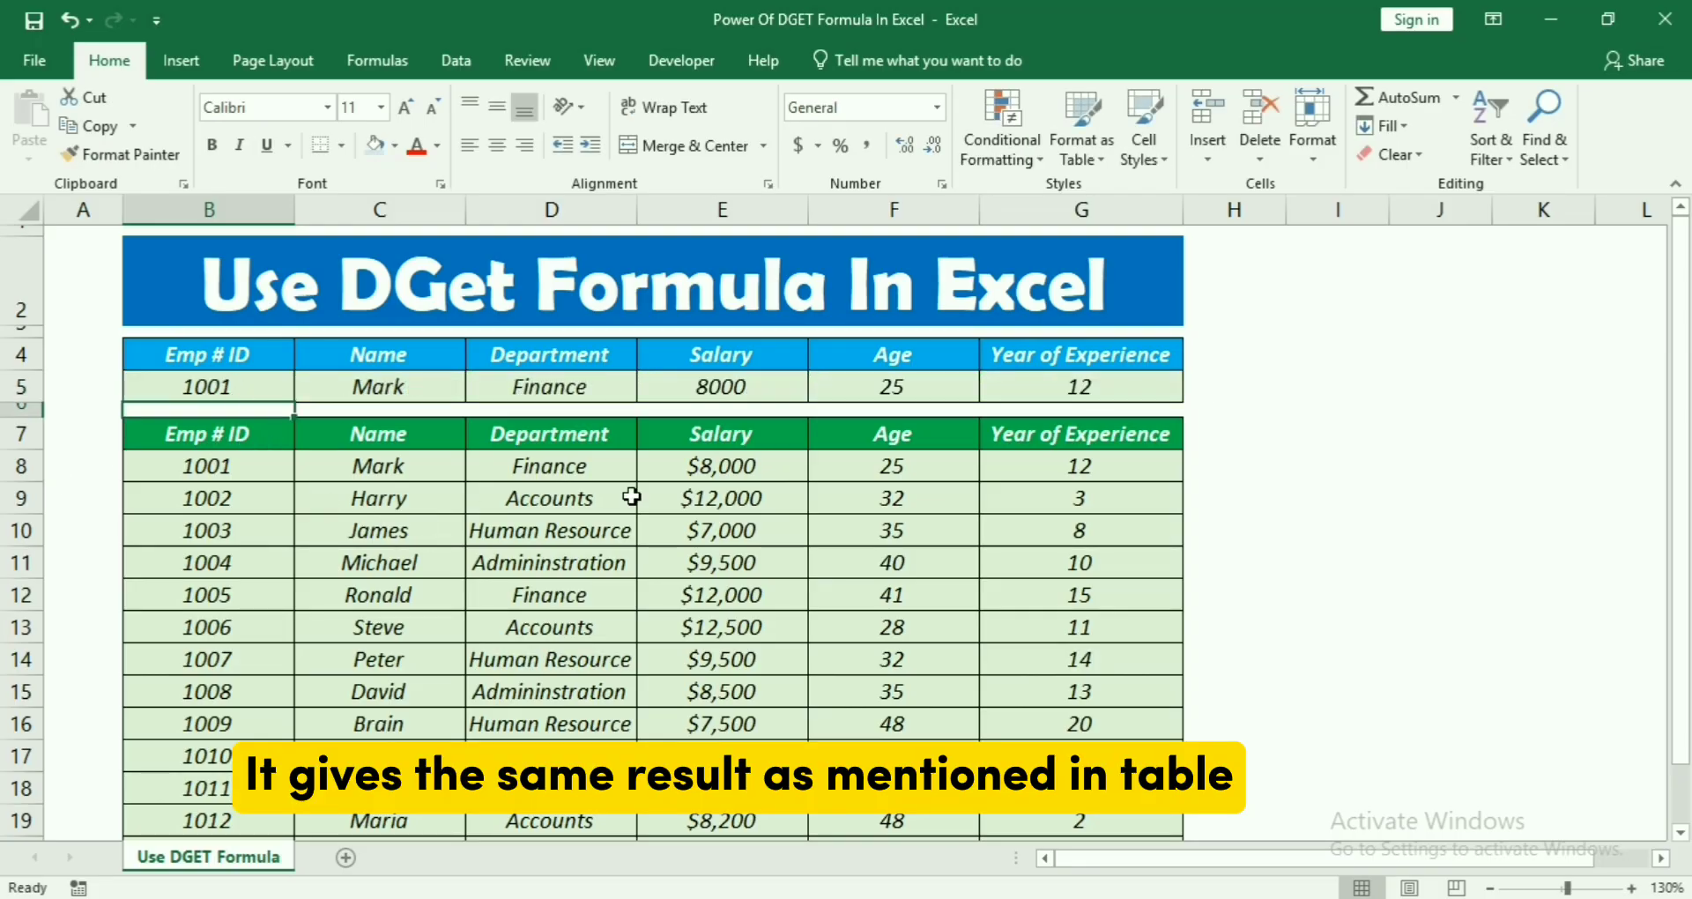
pyautogui.click(256, 384)
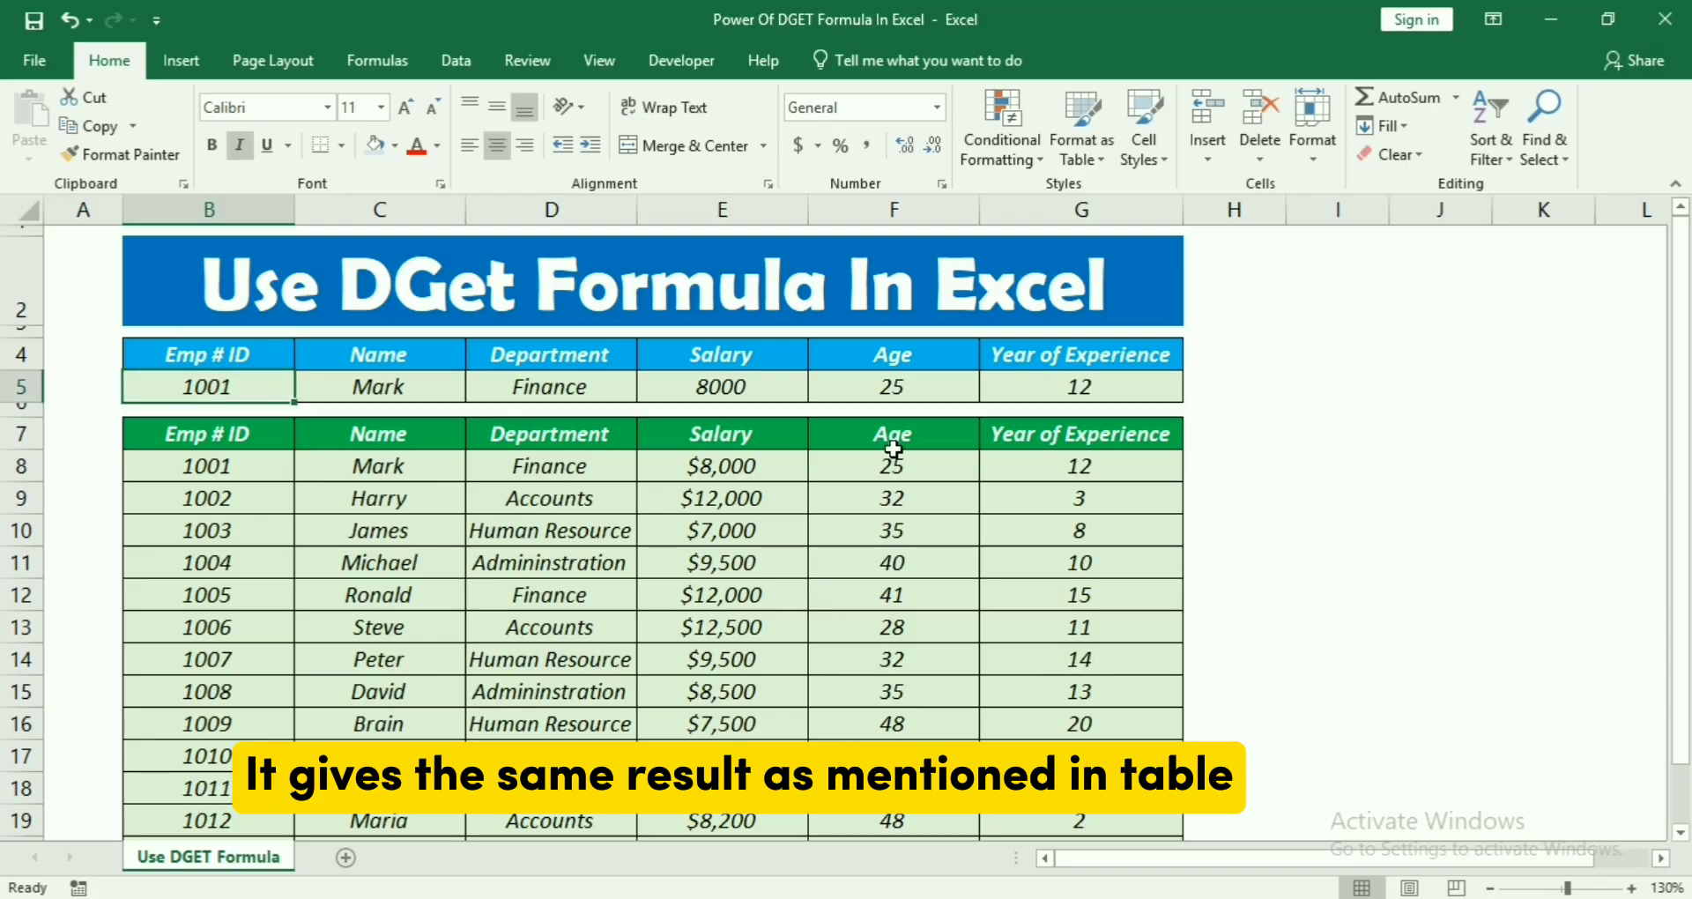
pyautogui.write('101')
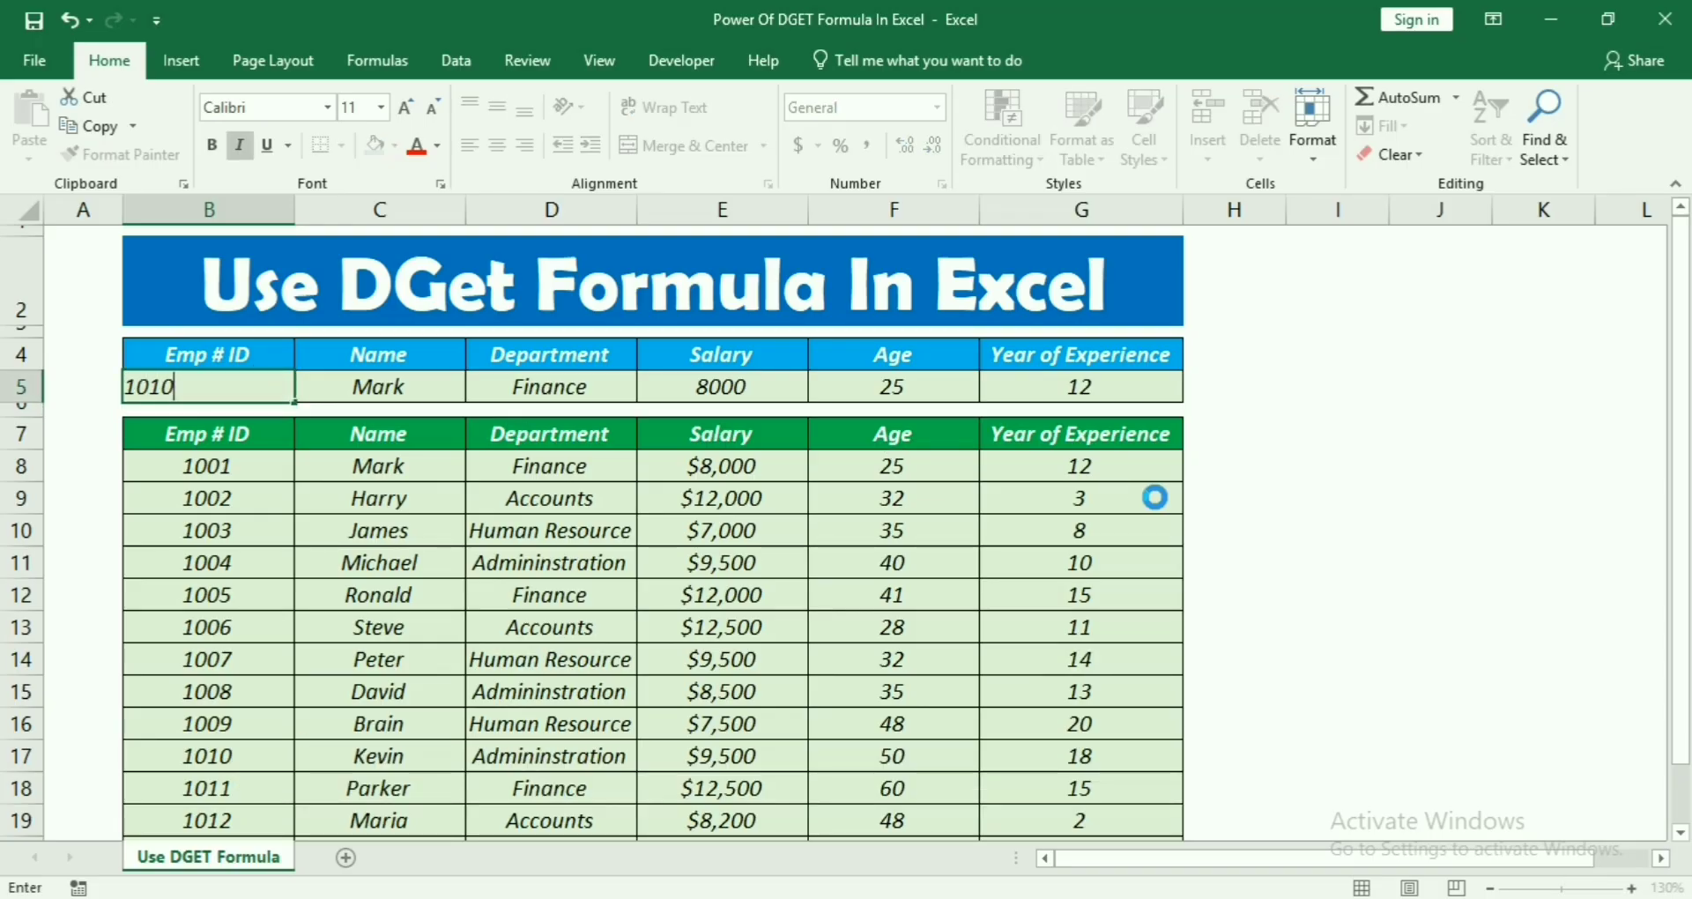
pyautogui.press('Return')
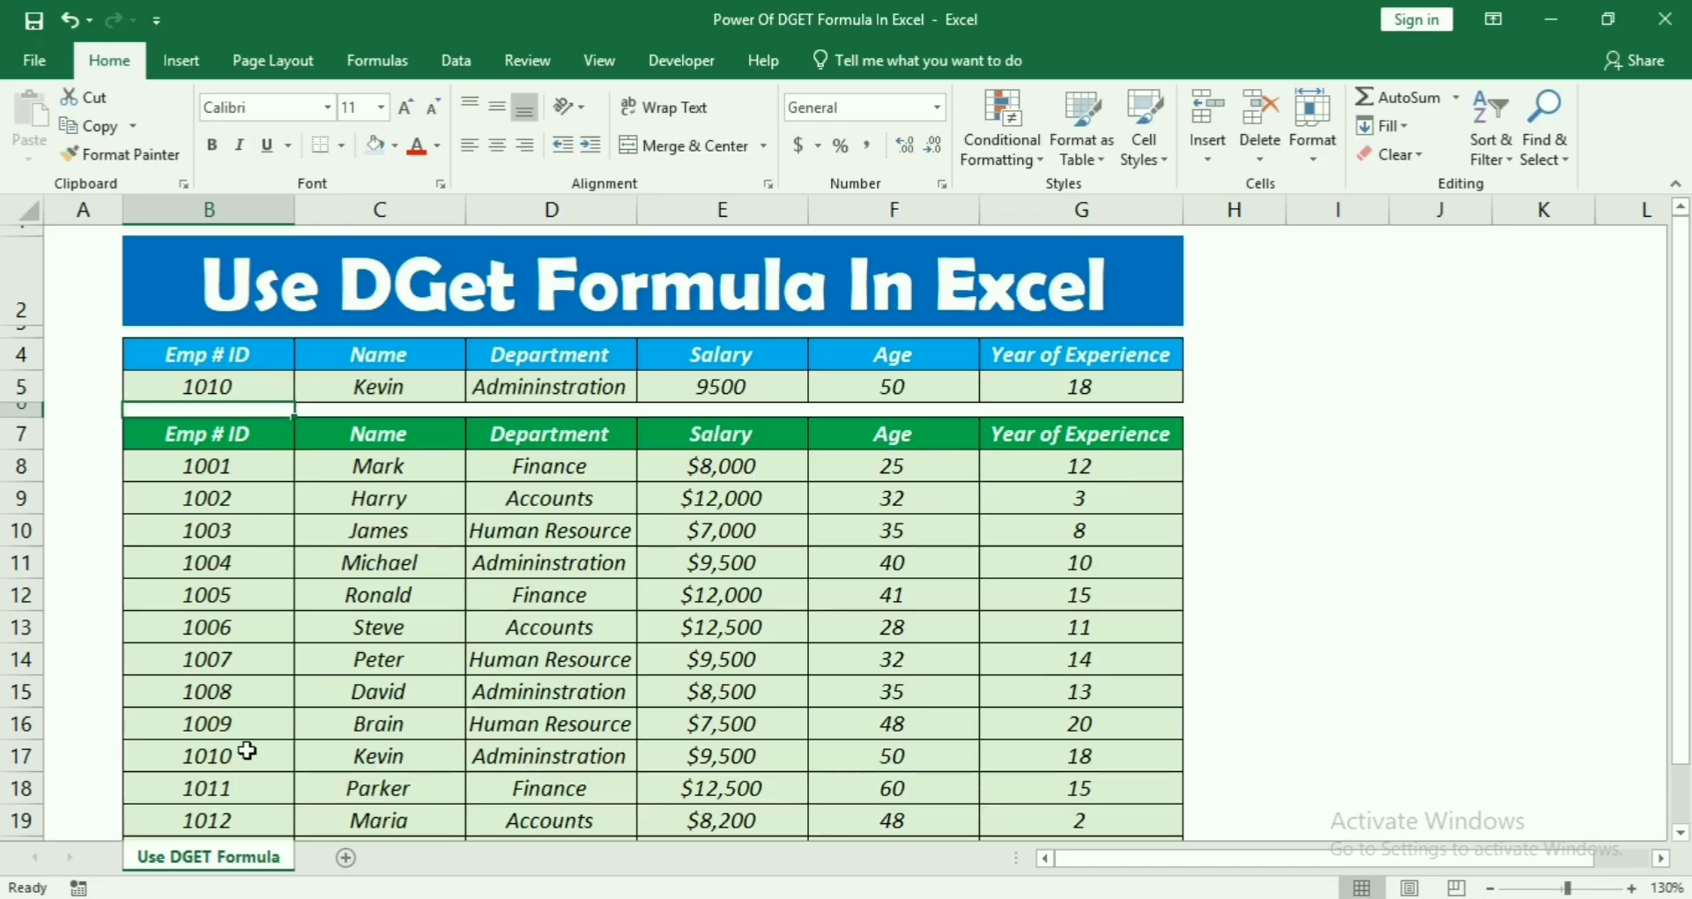
pyautogui.click(203, 386)
pyautogui.write('1002')
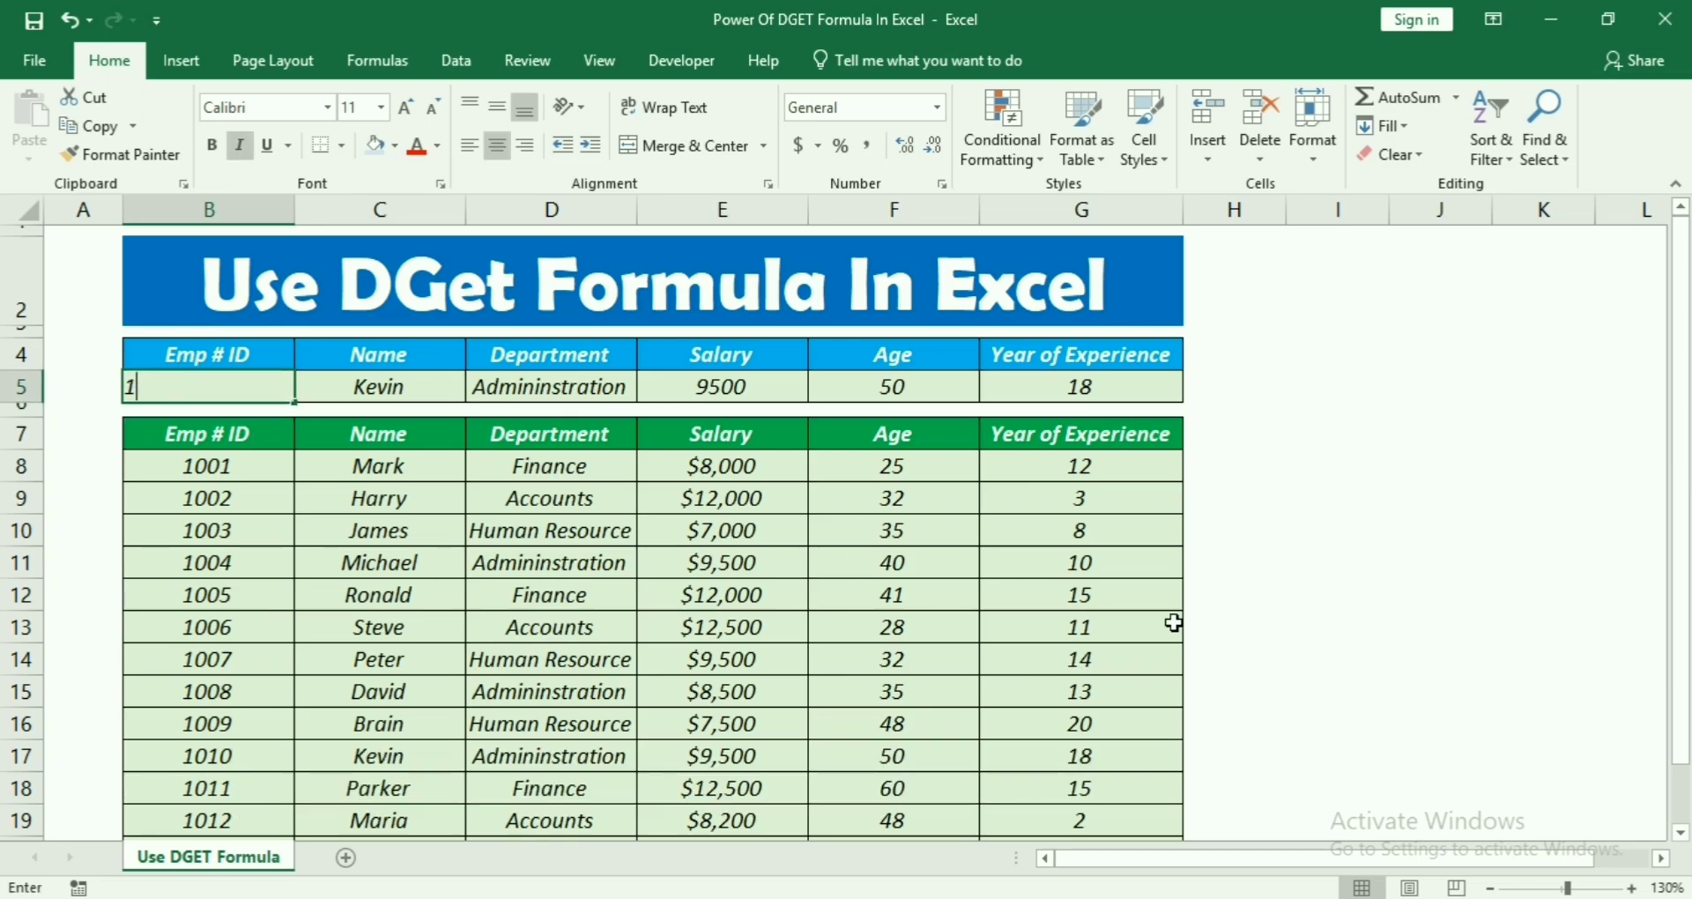
pyautogui.press('Return')
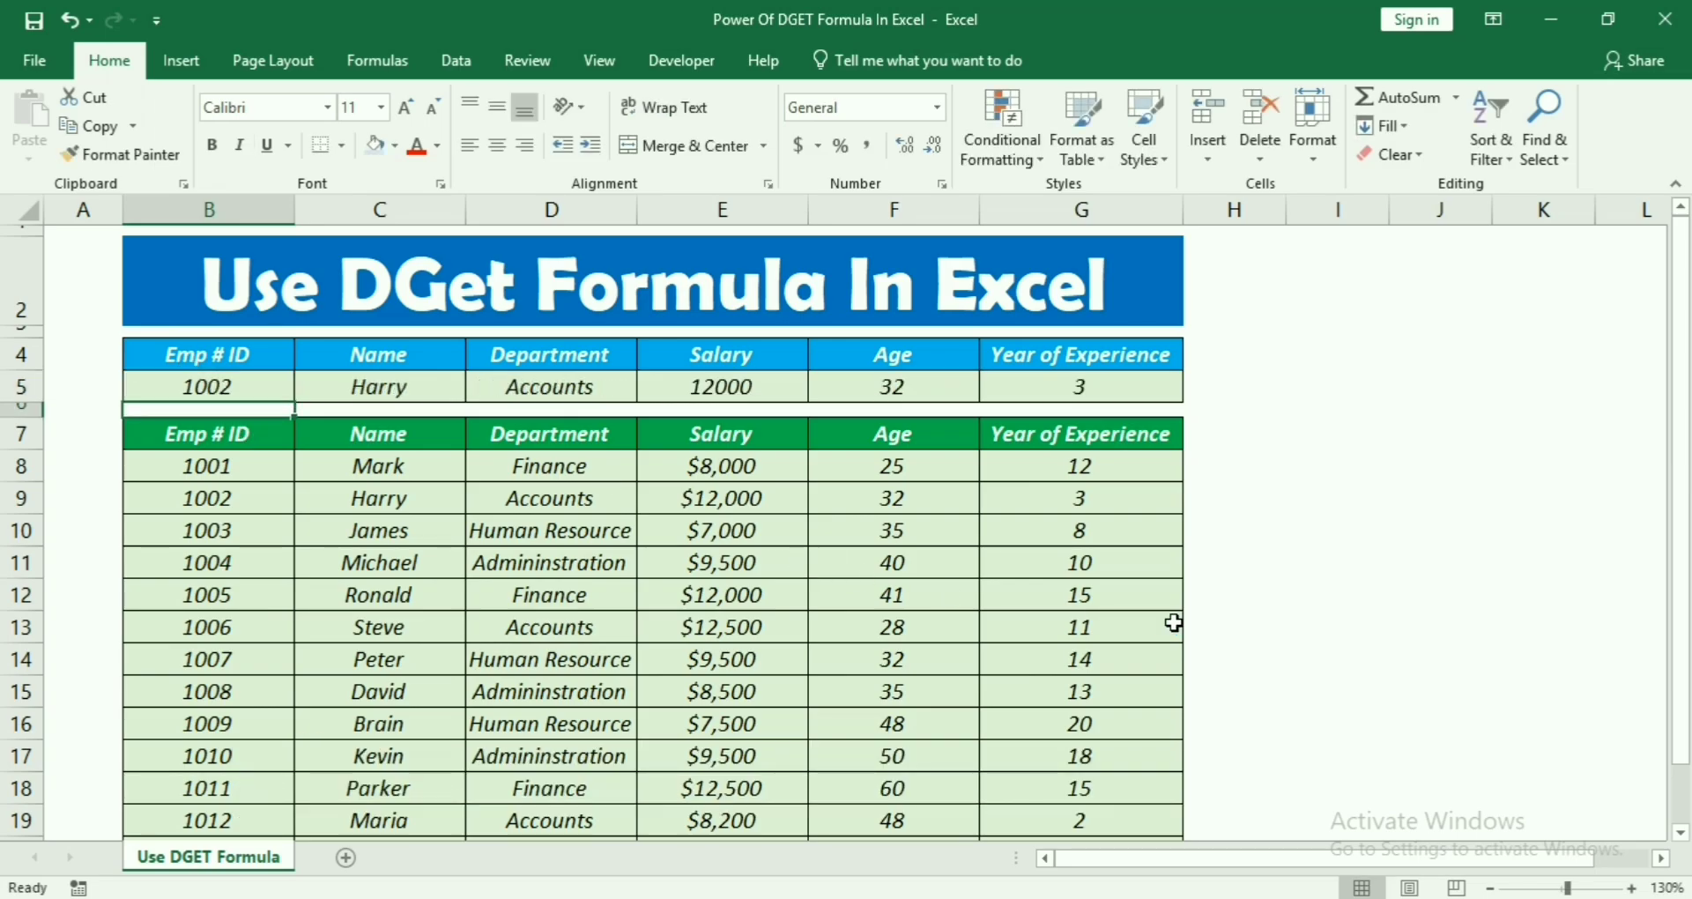
# Replace the second listed employee's name in C9 with a different name to test the lookup row's update
pyautogui.click(457, 506)
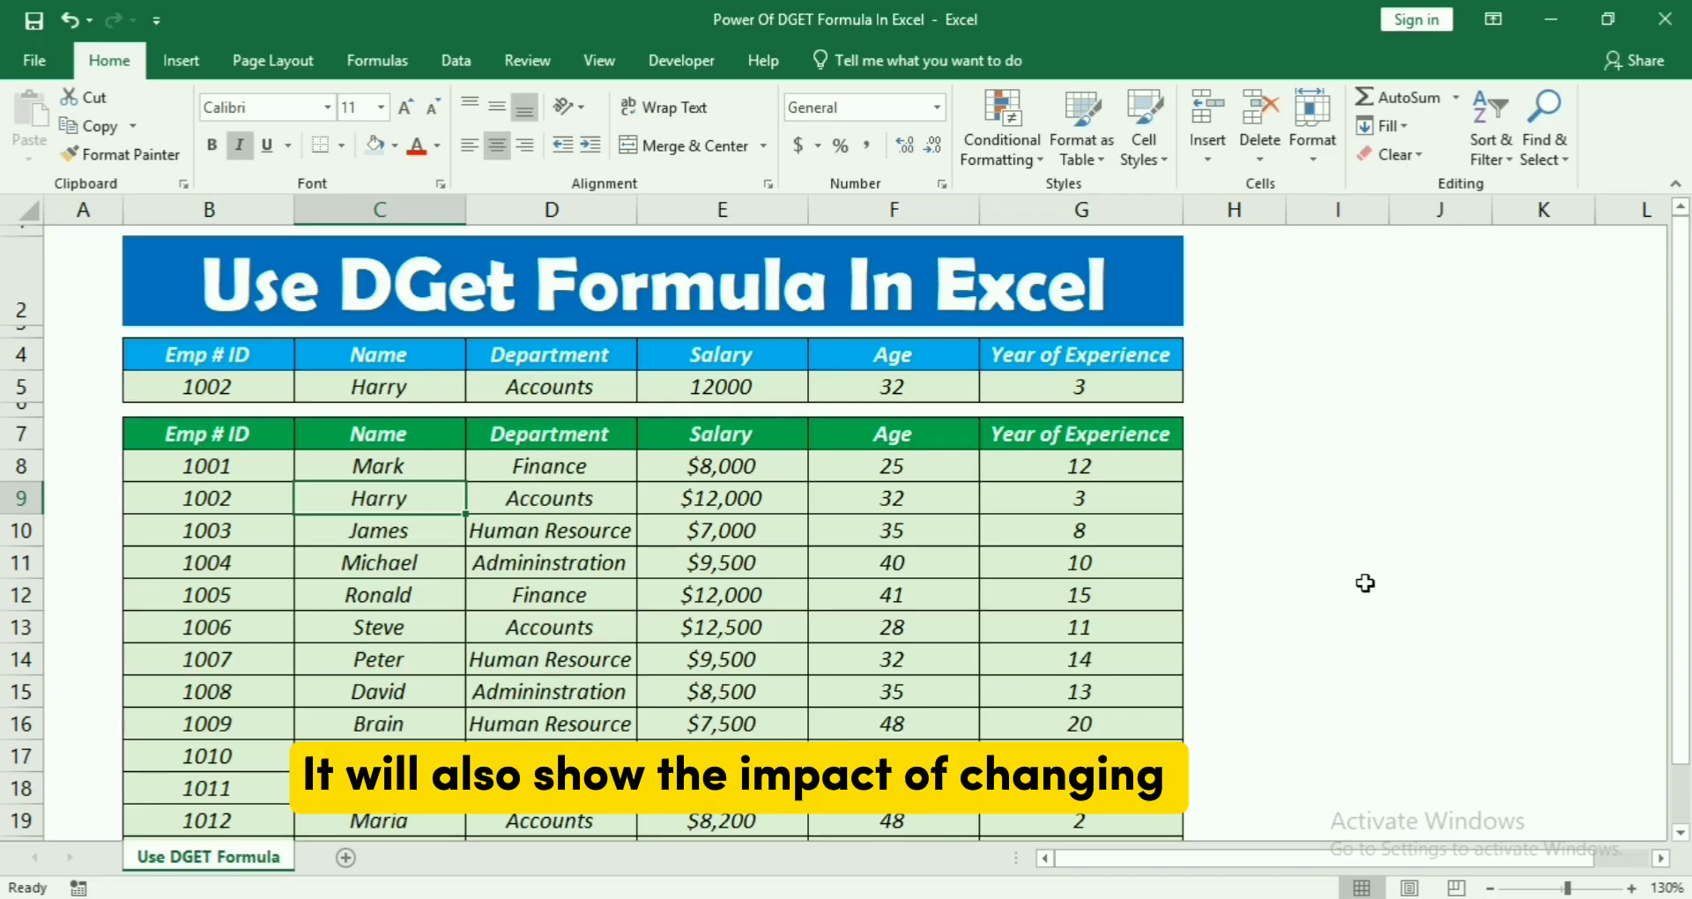
pyautogui.write('brain')
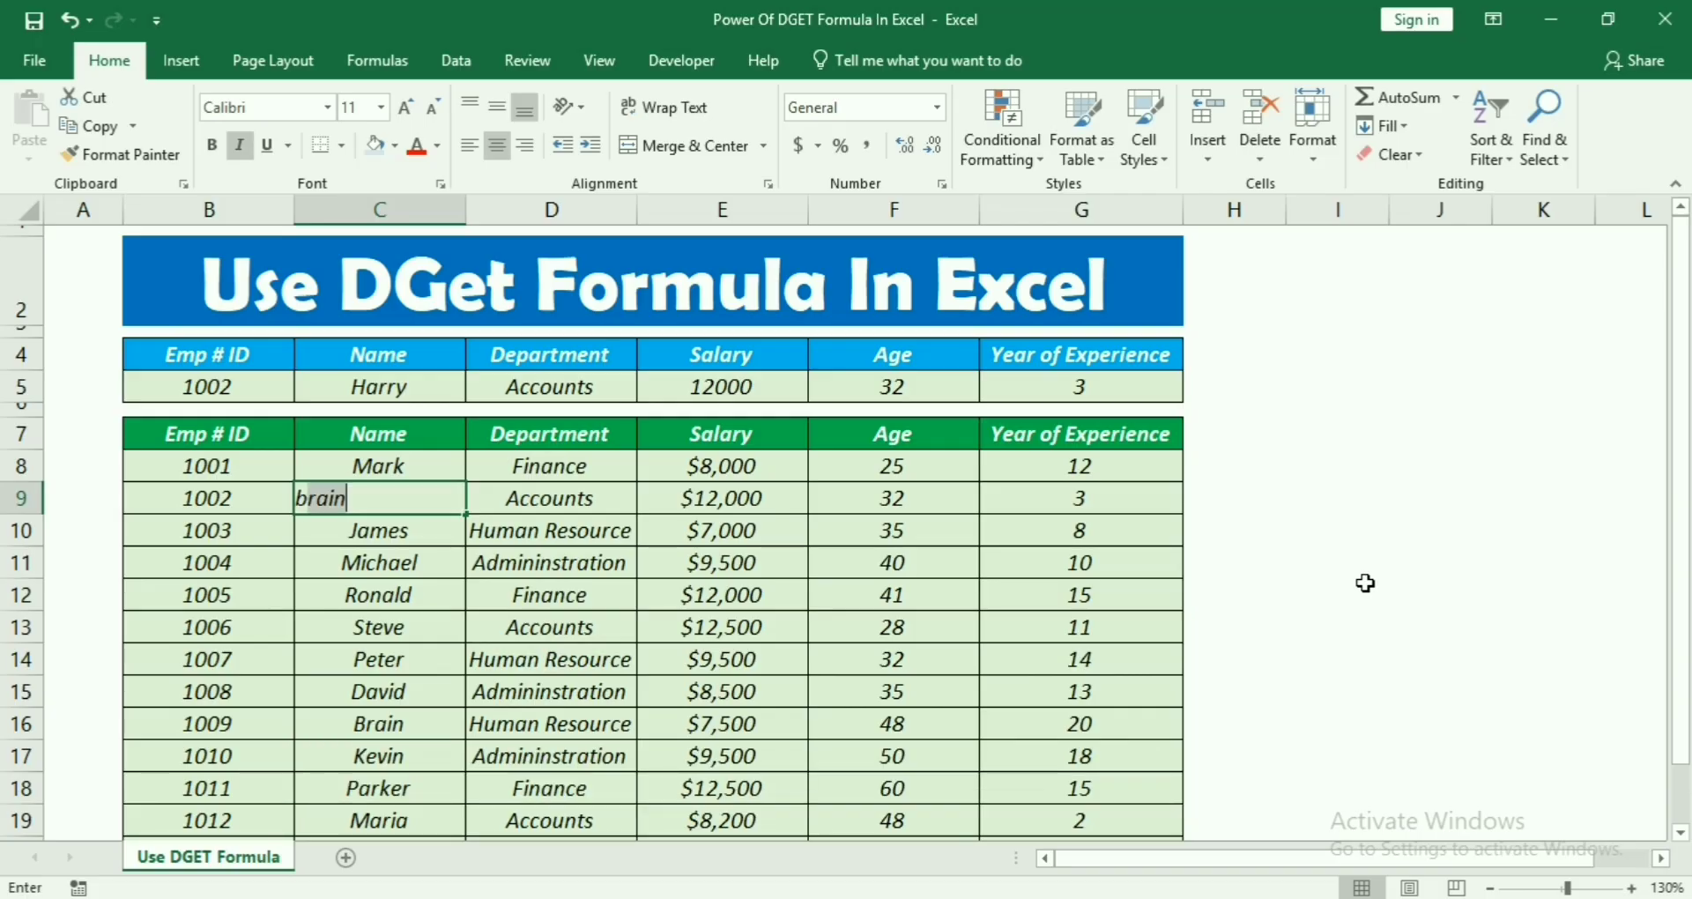
pyautogui.press('BackSpace')
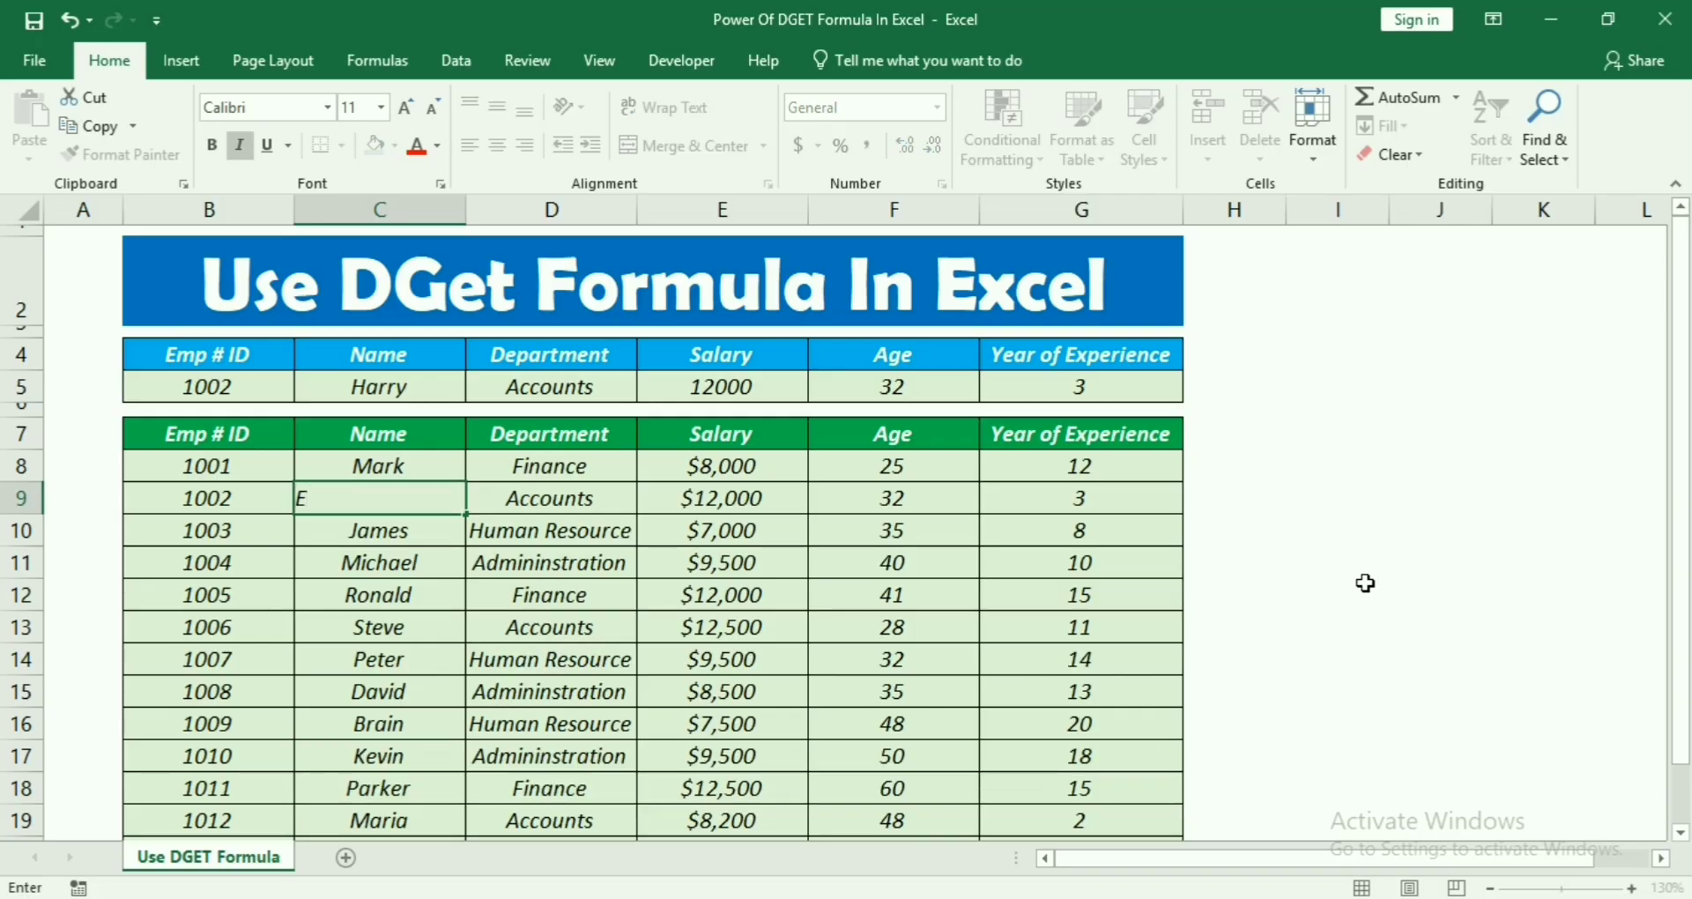
pyautogui.press('Return')
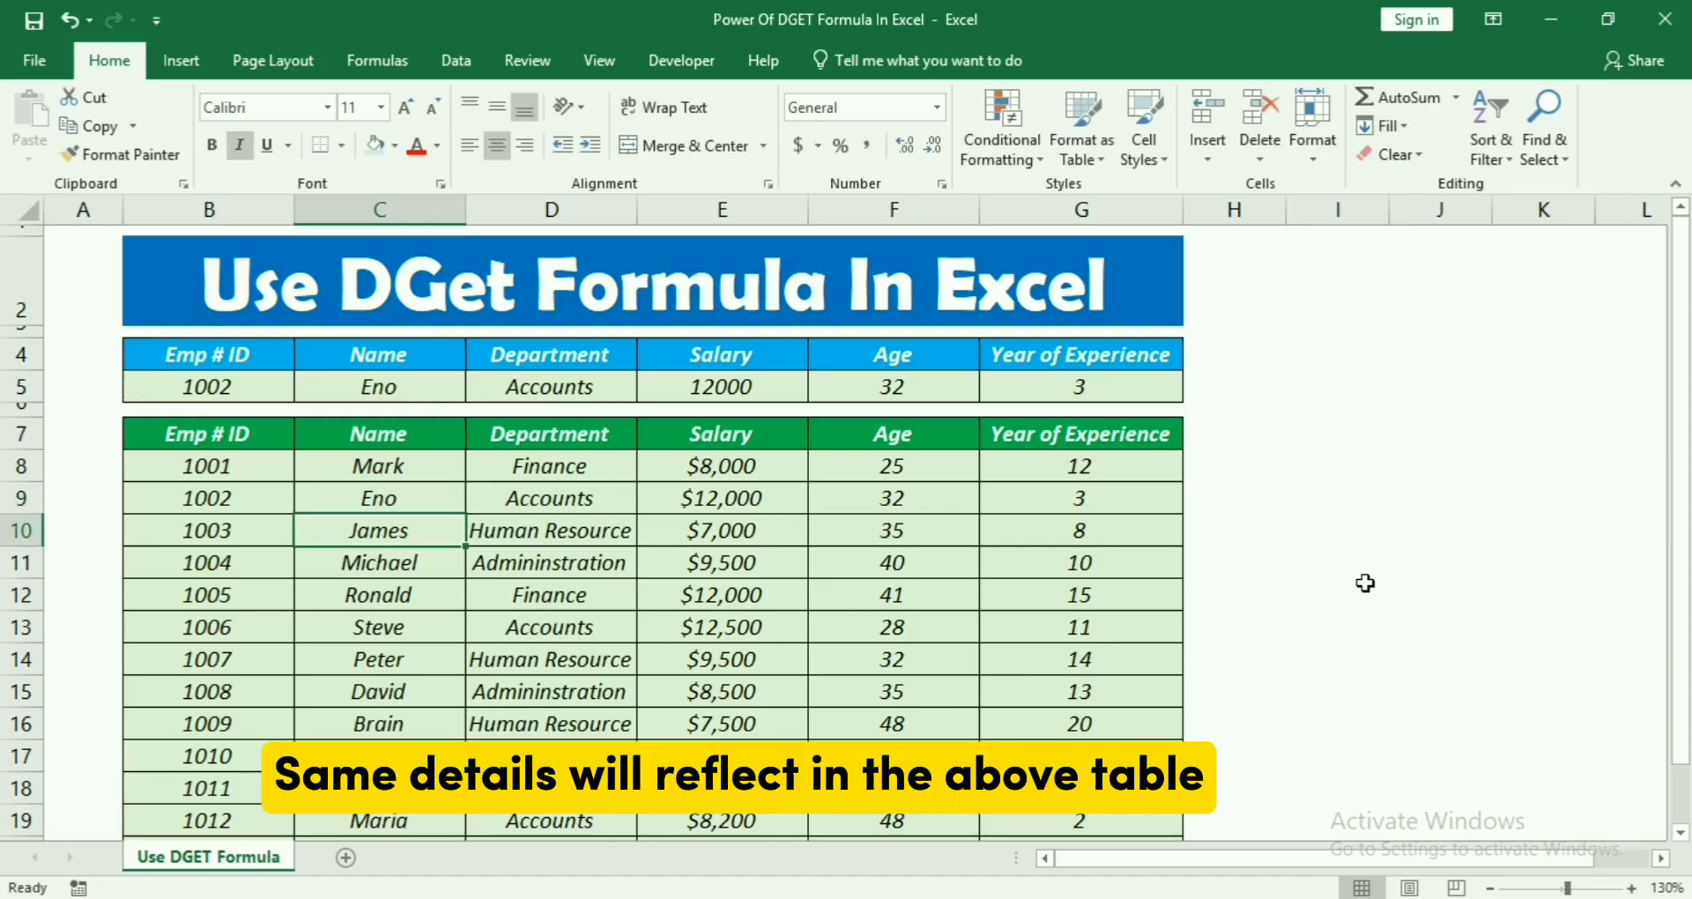
pyautogui.press('Up')
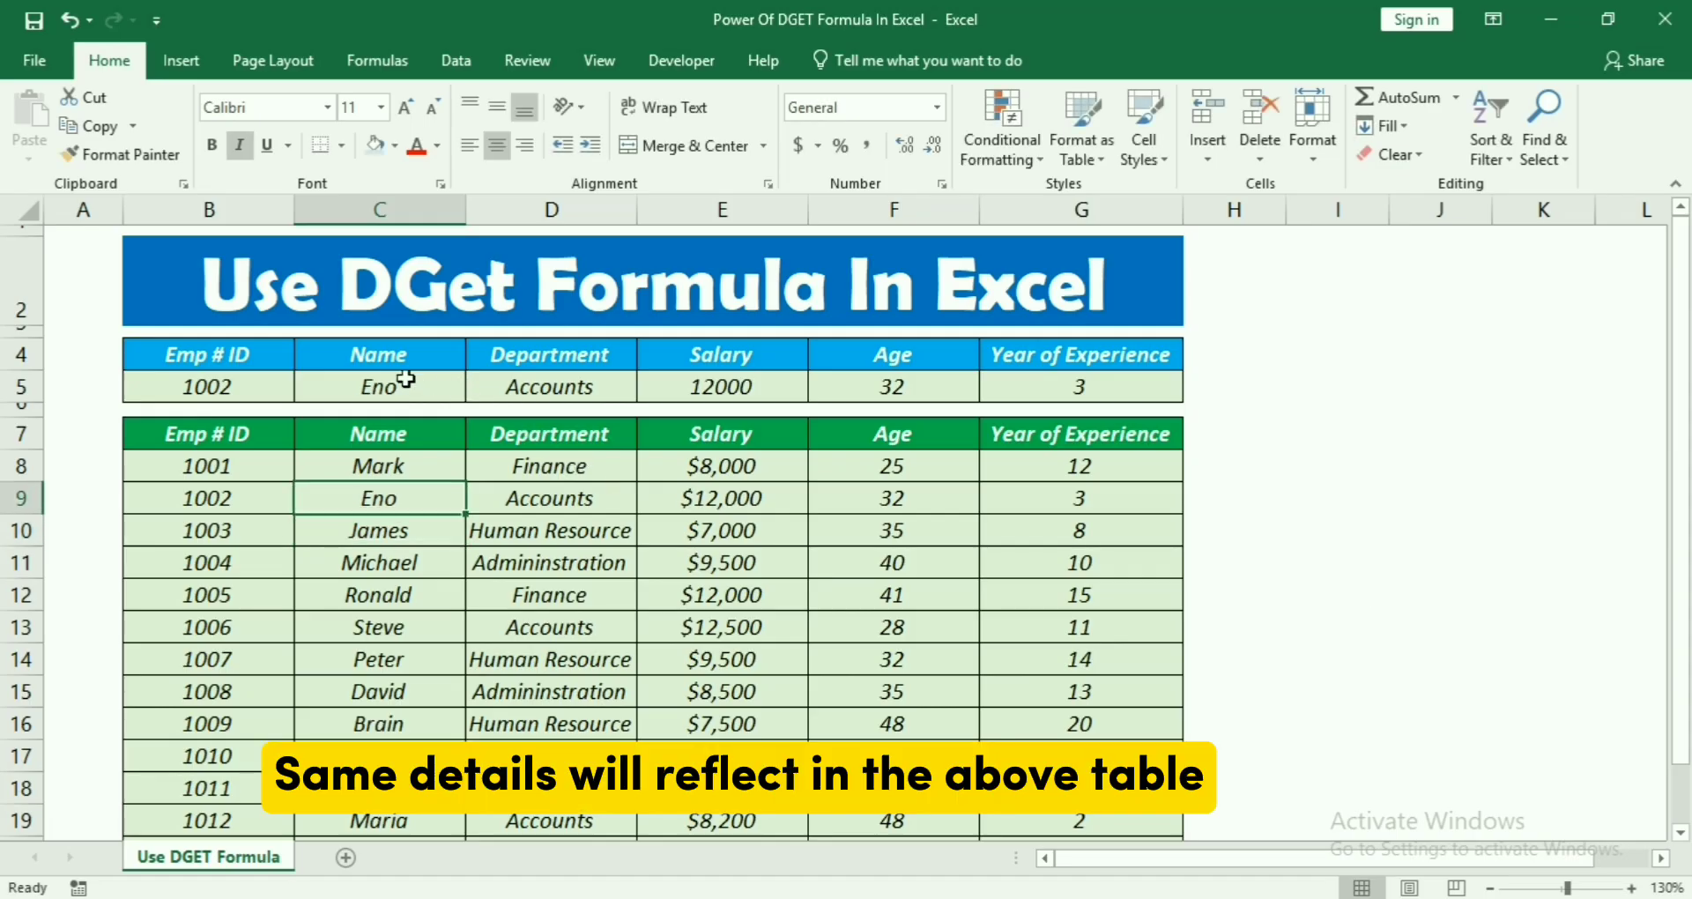
# Add List data validation to the employee ID cell B5, with the table's ID column =$B$8:$B$21 as the source
pyautogui.click(209, 390)
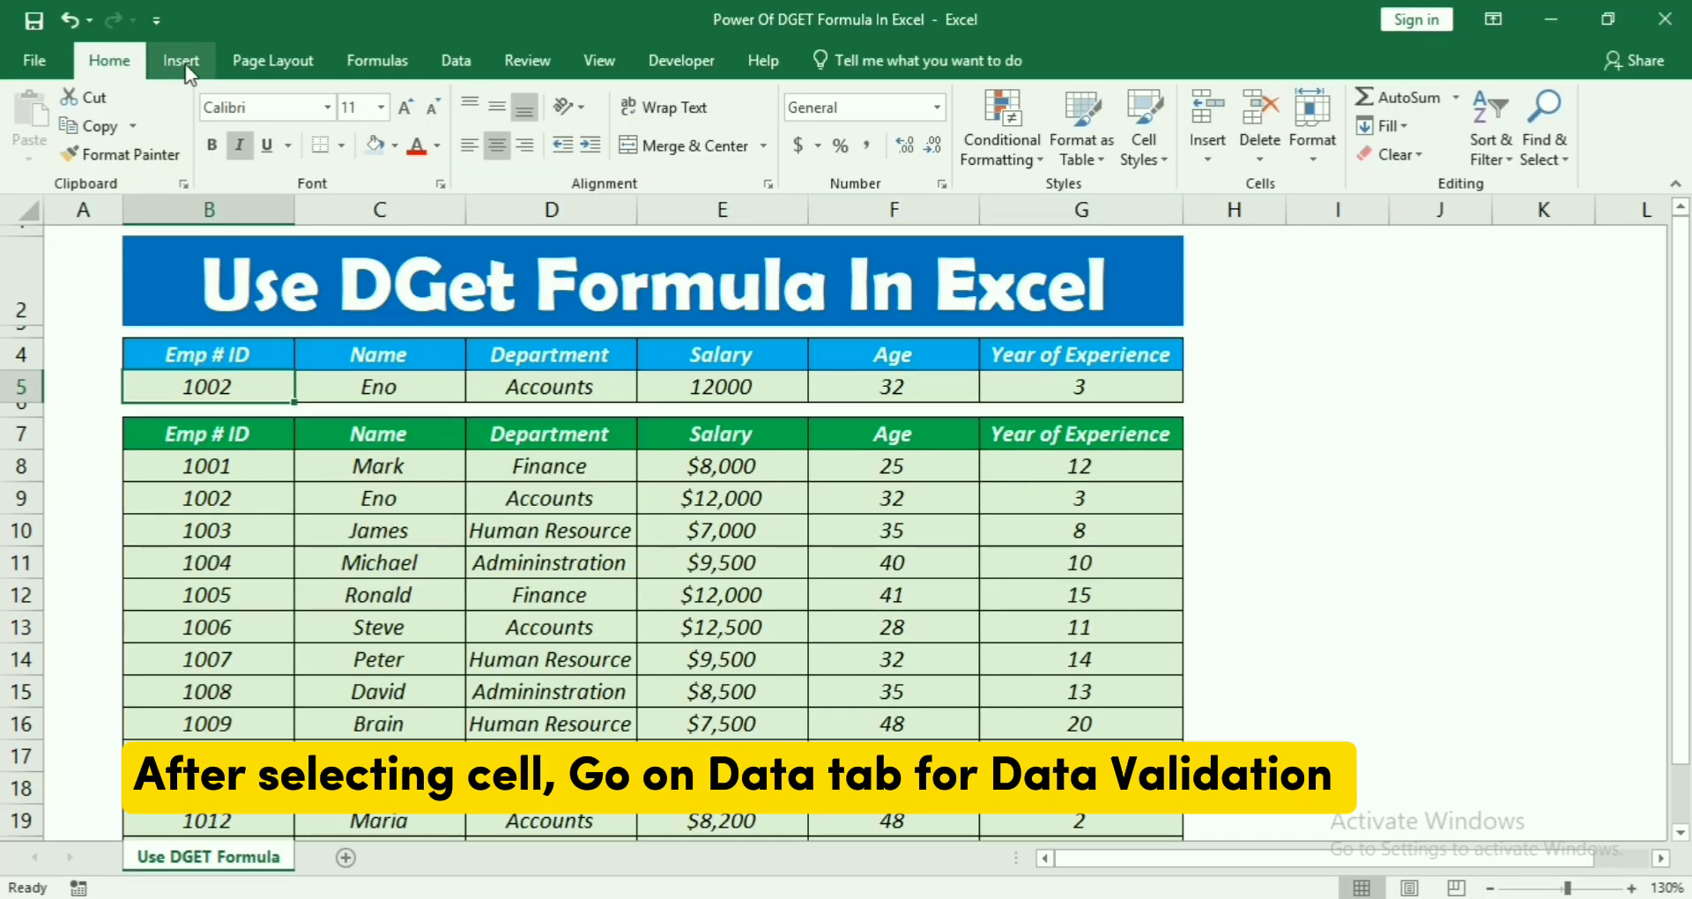
pyautogui.click(451, 59)
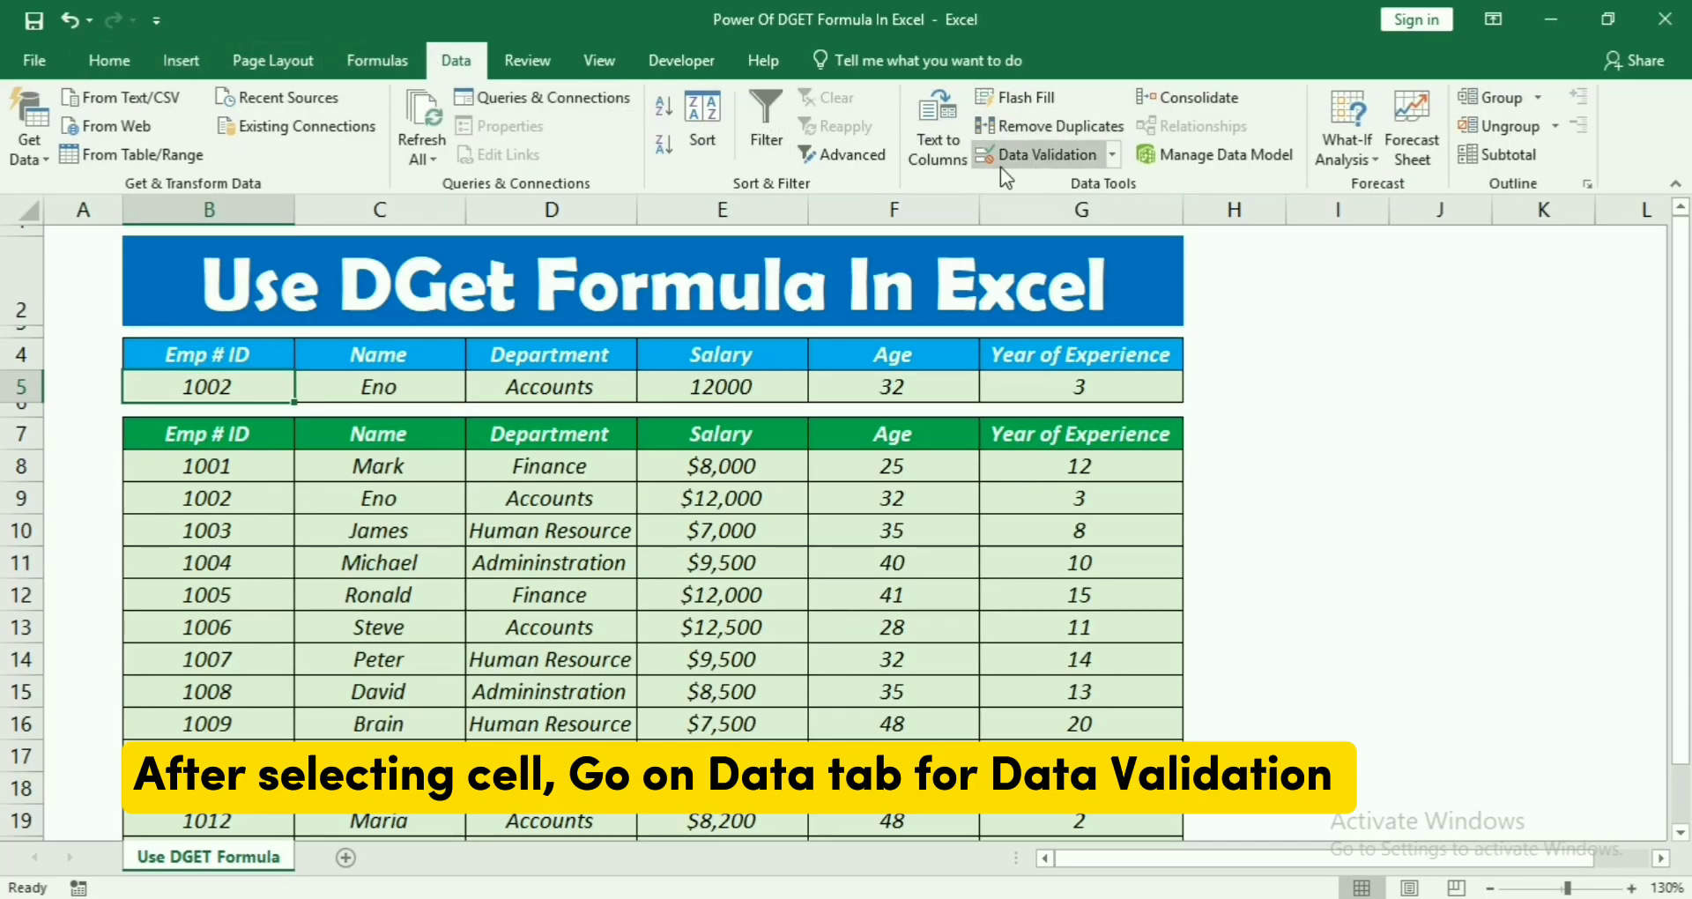
pyautogui.click(1024, 157)
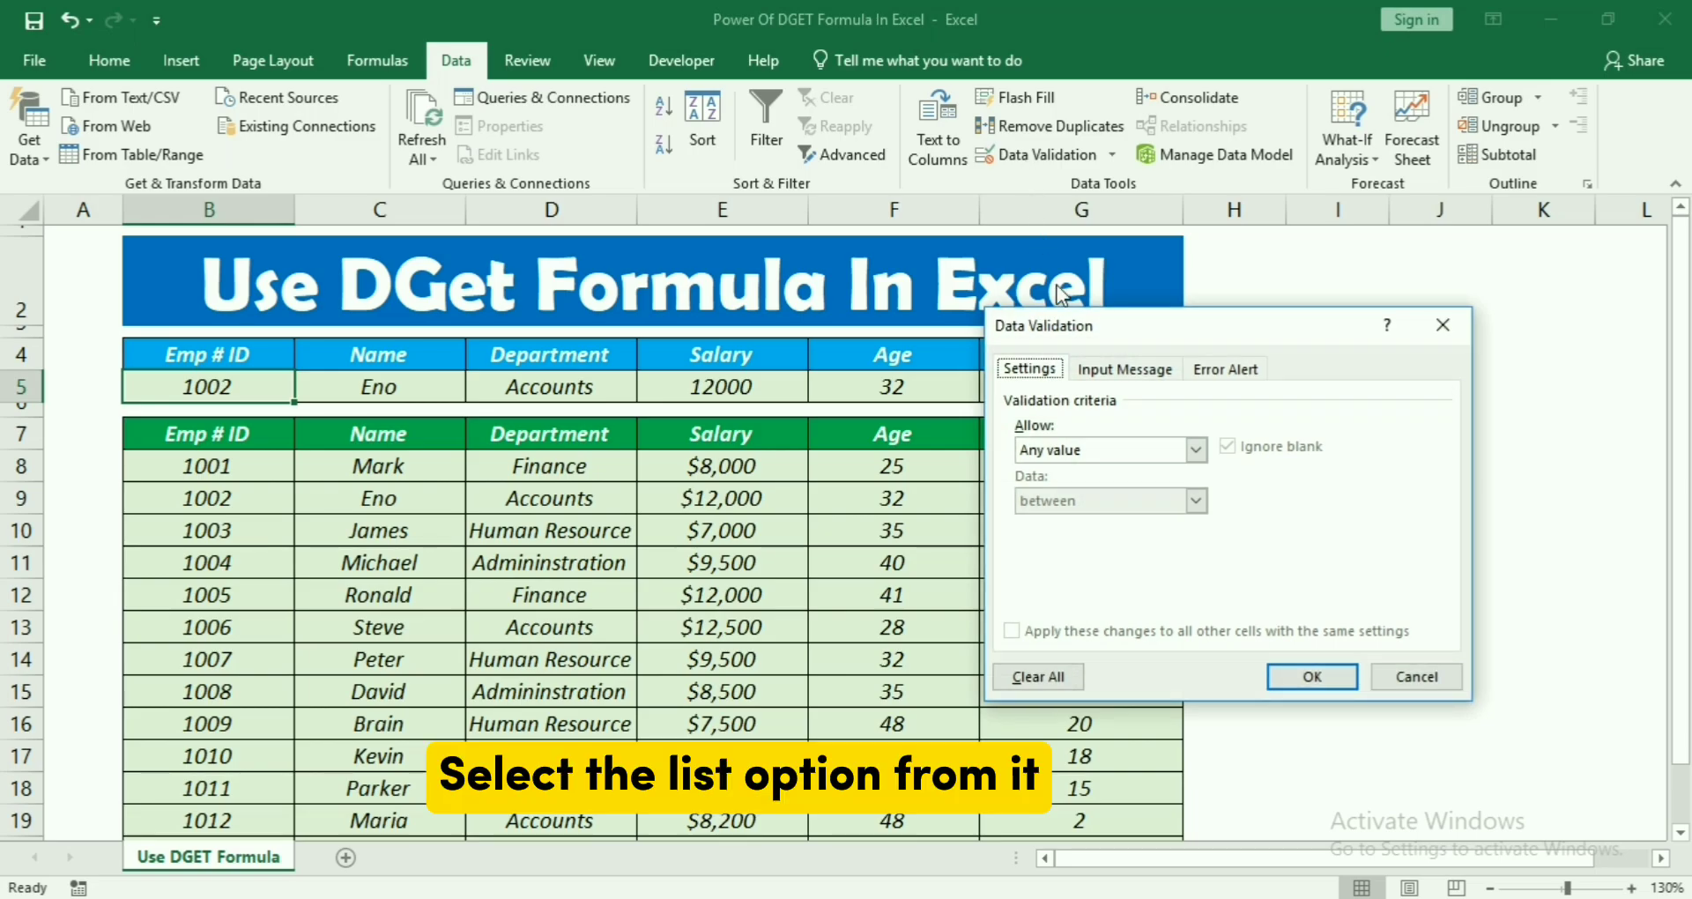
pyautogui.moveTo(1073, 327); pyautogui.dragTo(1043, 306)
pyautogui.click(1034, 431)
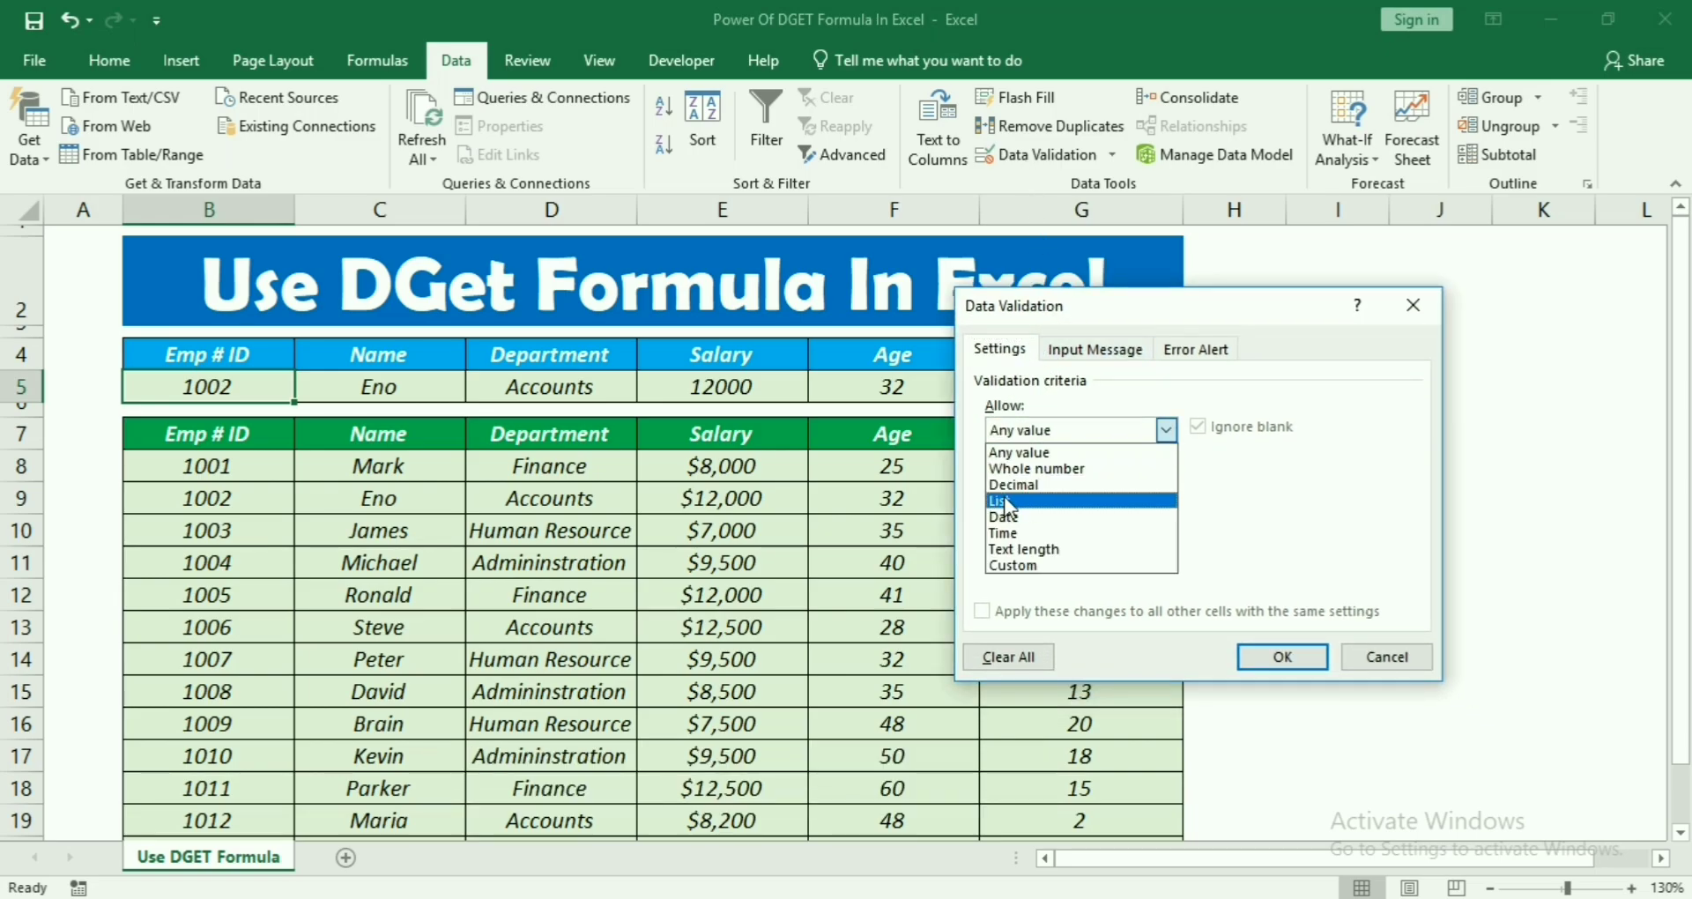
pyautogui.click(1007, 502)
pyautogui.click(1053, 533)
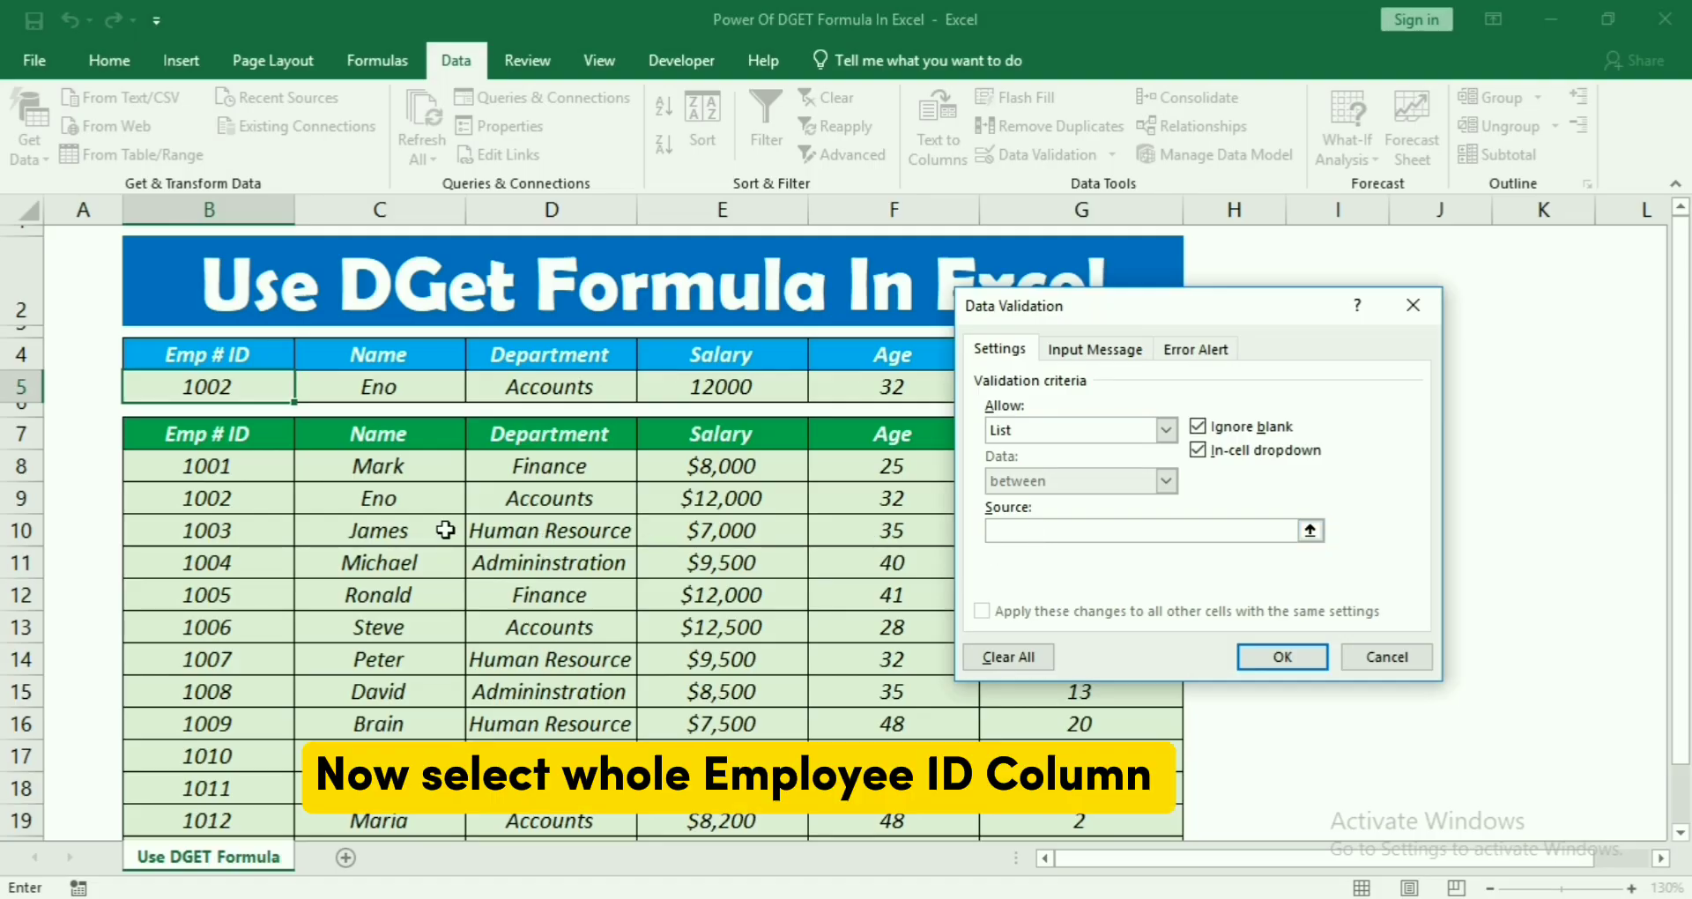
pyautogui.click(222, 470)
pyautogui.moveTo(222, 471); pyautogui.dragTo(299, 536)
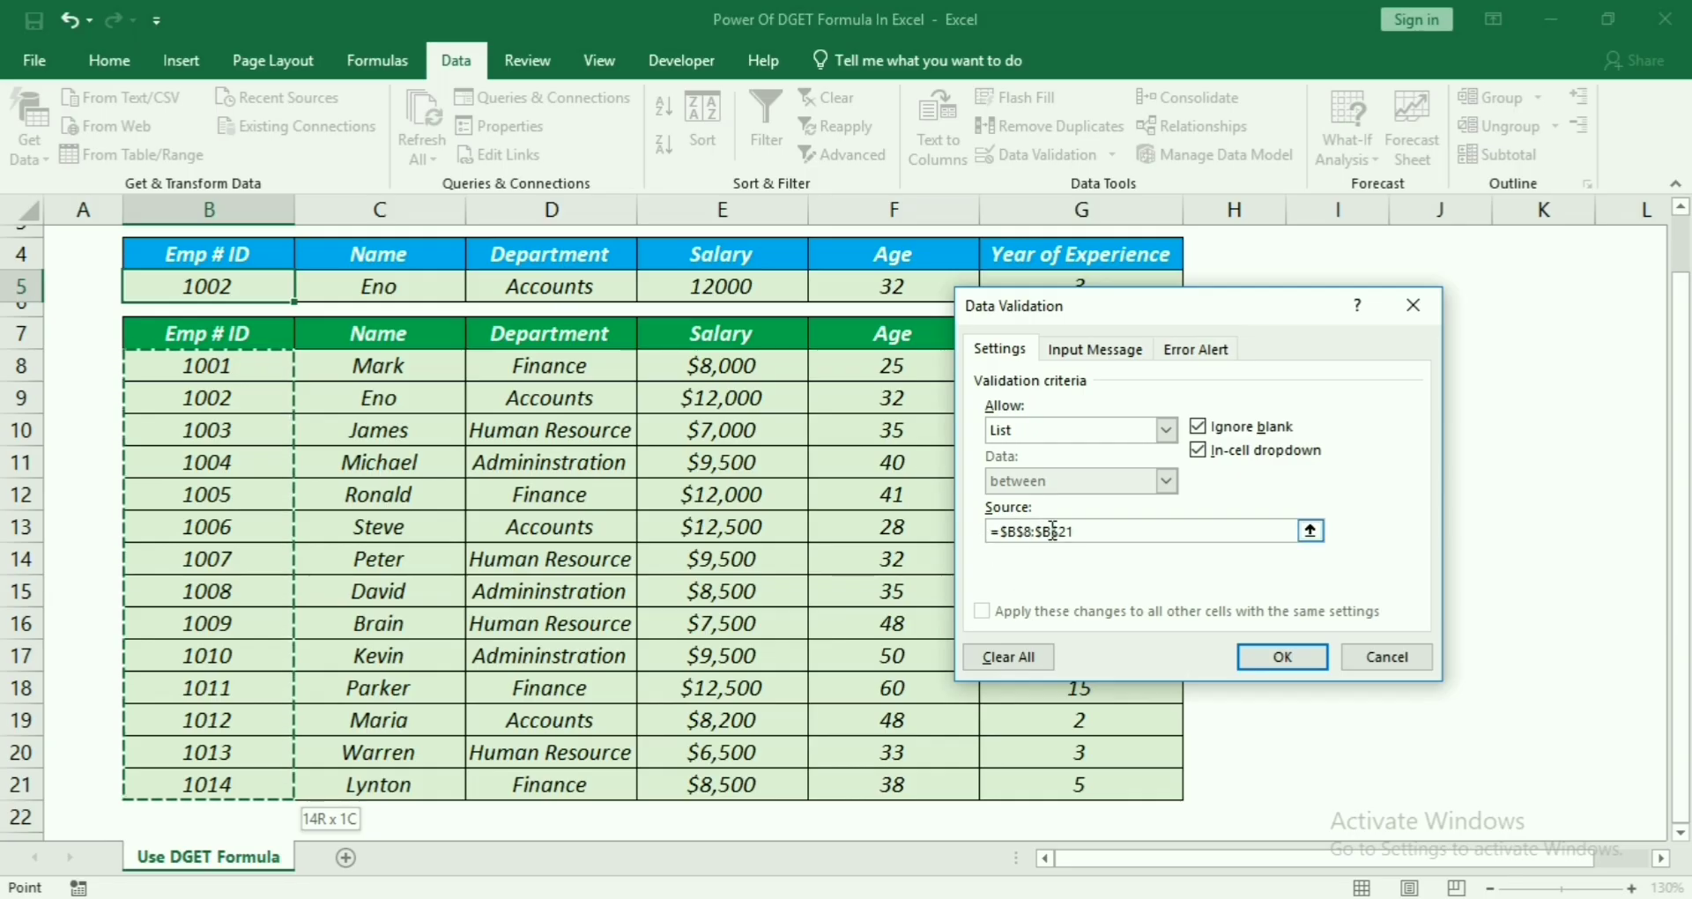
pyautogui.click(1254, 657)
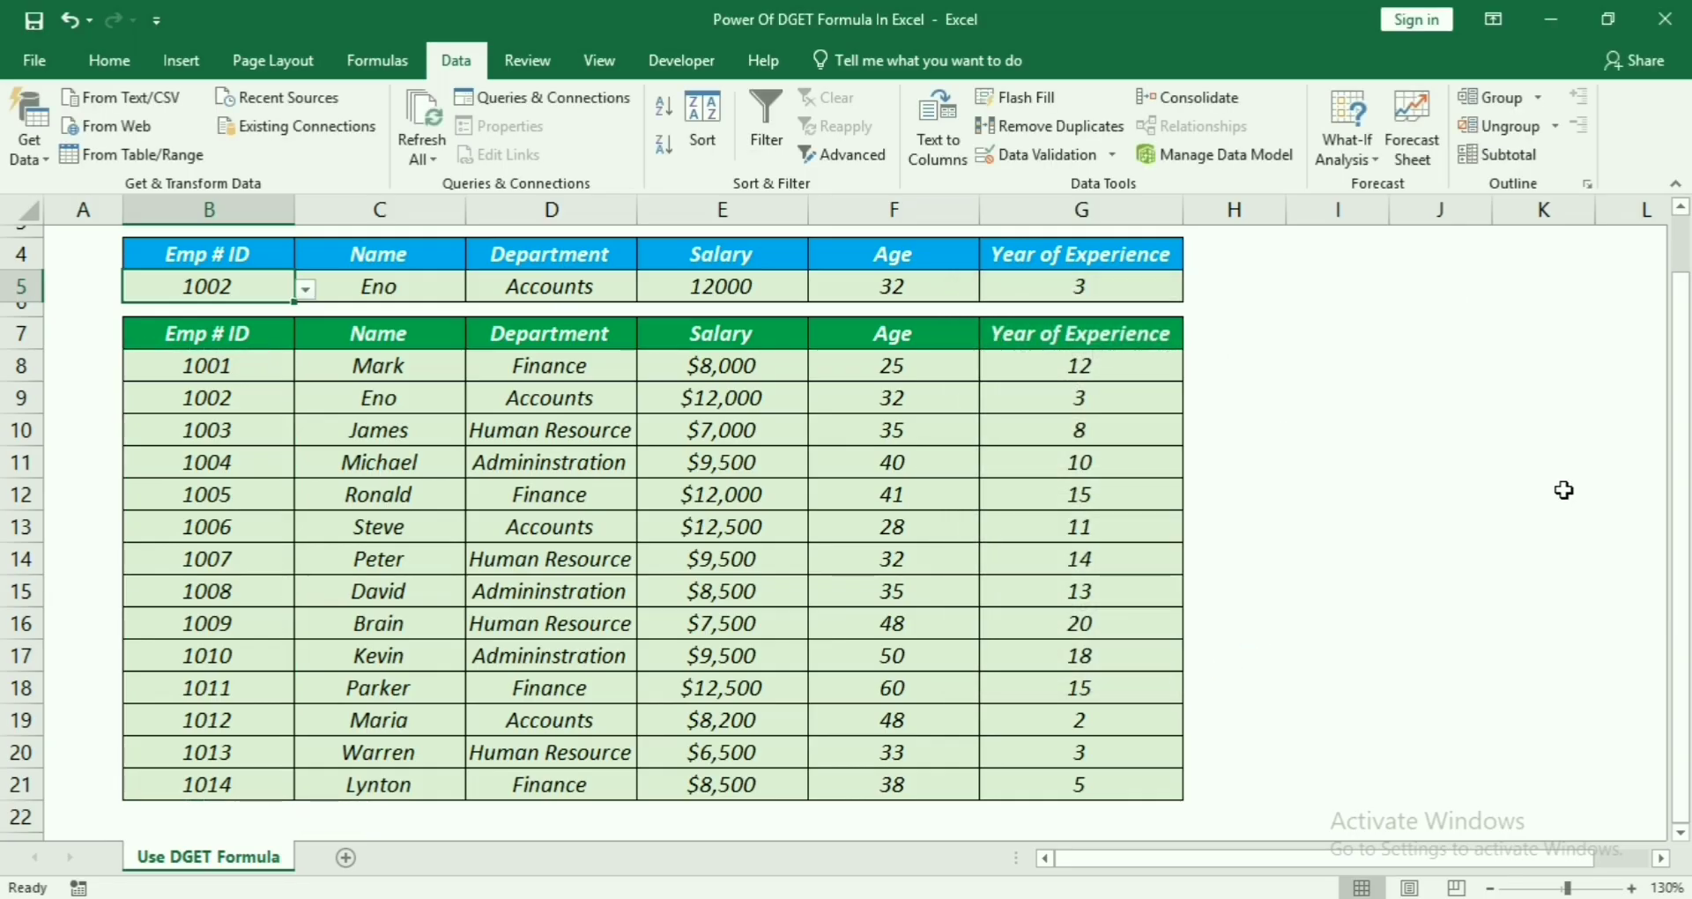
# Test B5's dropdown by choosing the fifth, tenth, eighth and second listed employees' IDs one after another
pyautogui.scroll(1, 1564, 490)
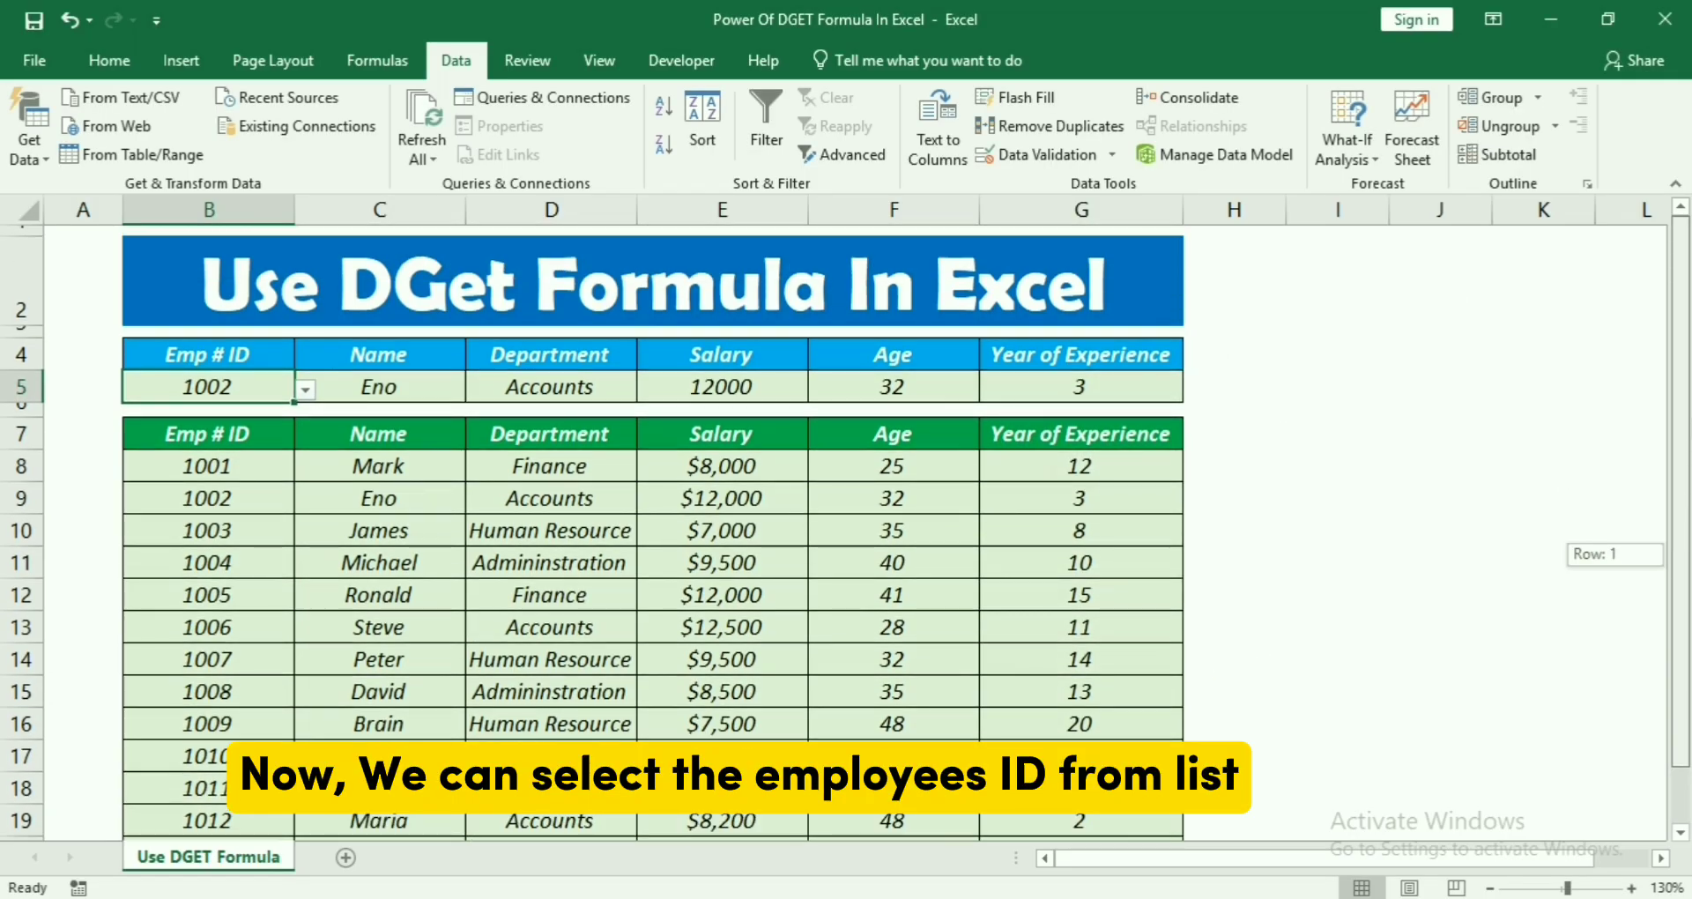
pyautogui.click(306, 390)
pyautogui.click(115, 476)
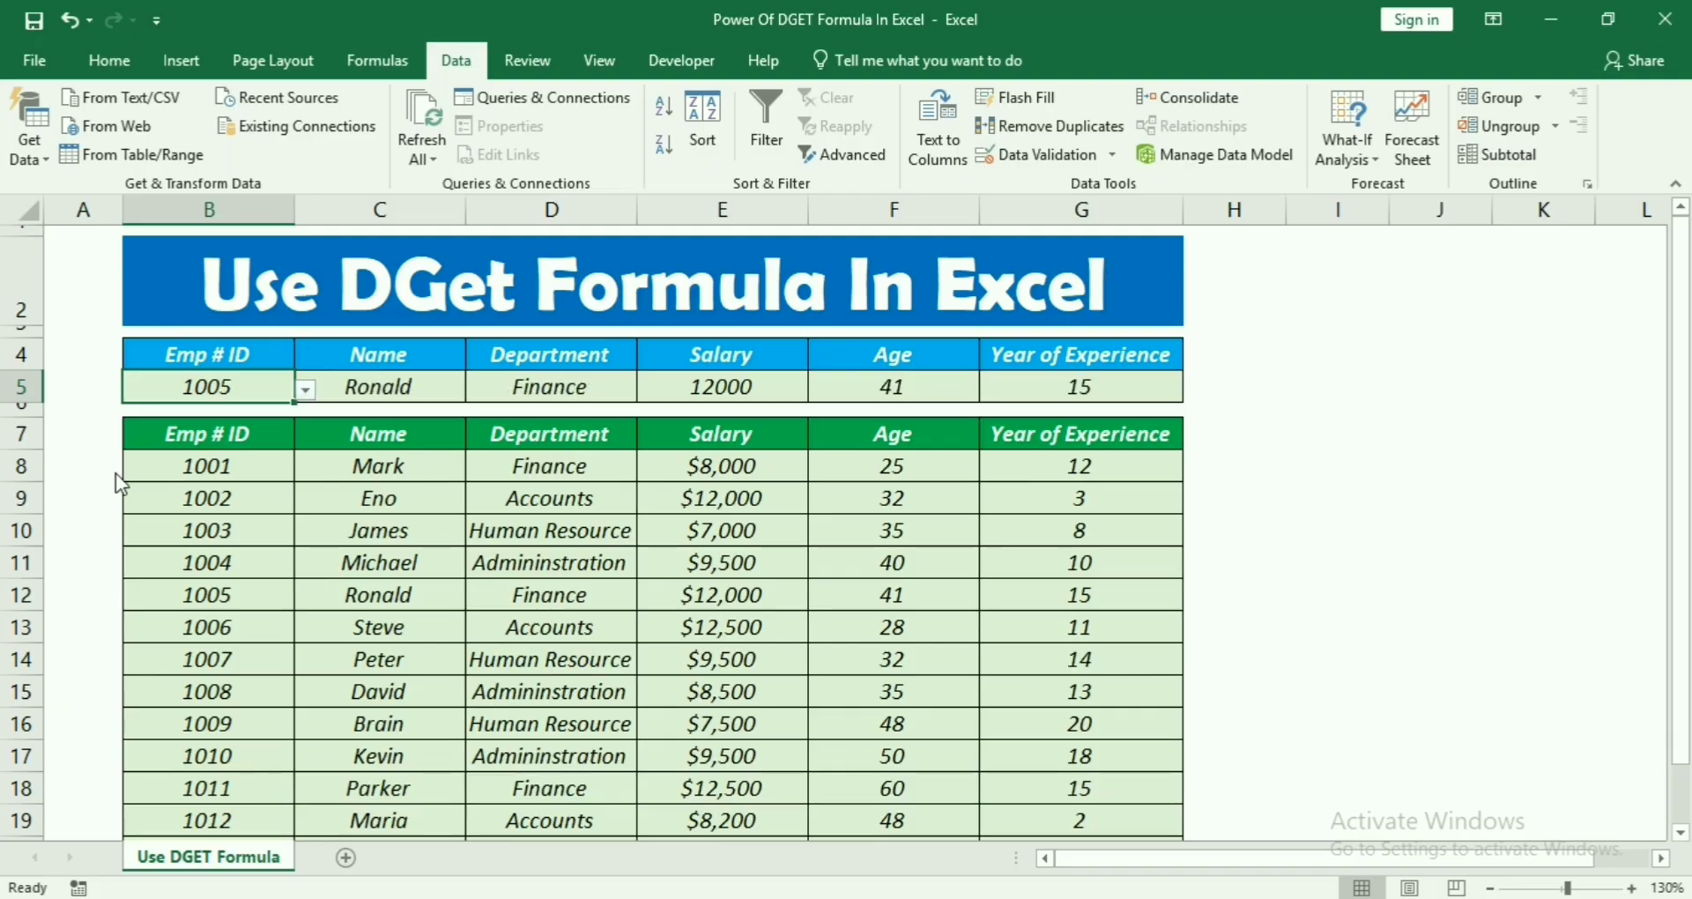
pyautogui.click(306, 390)
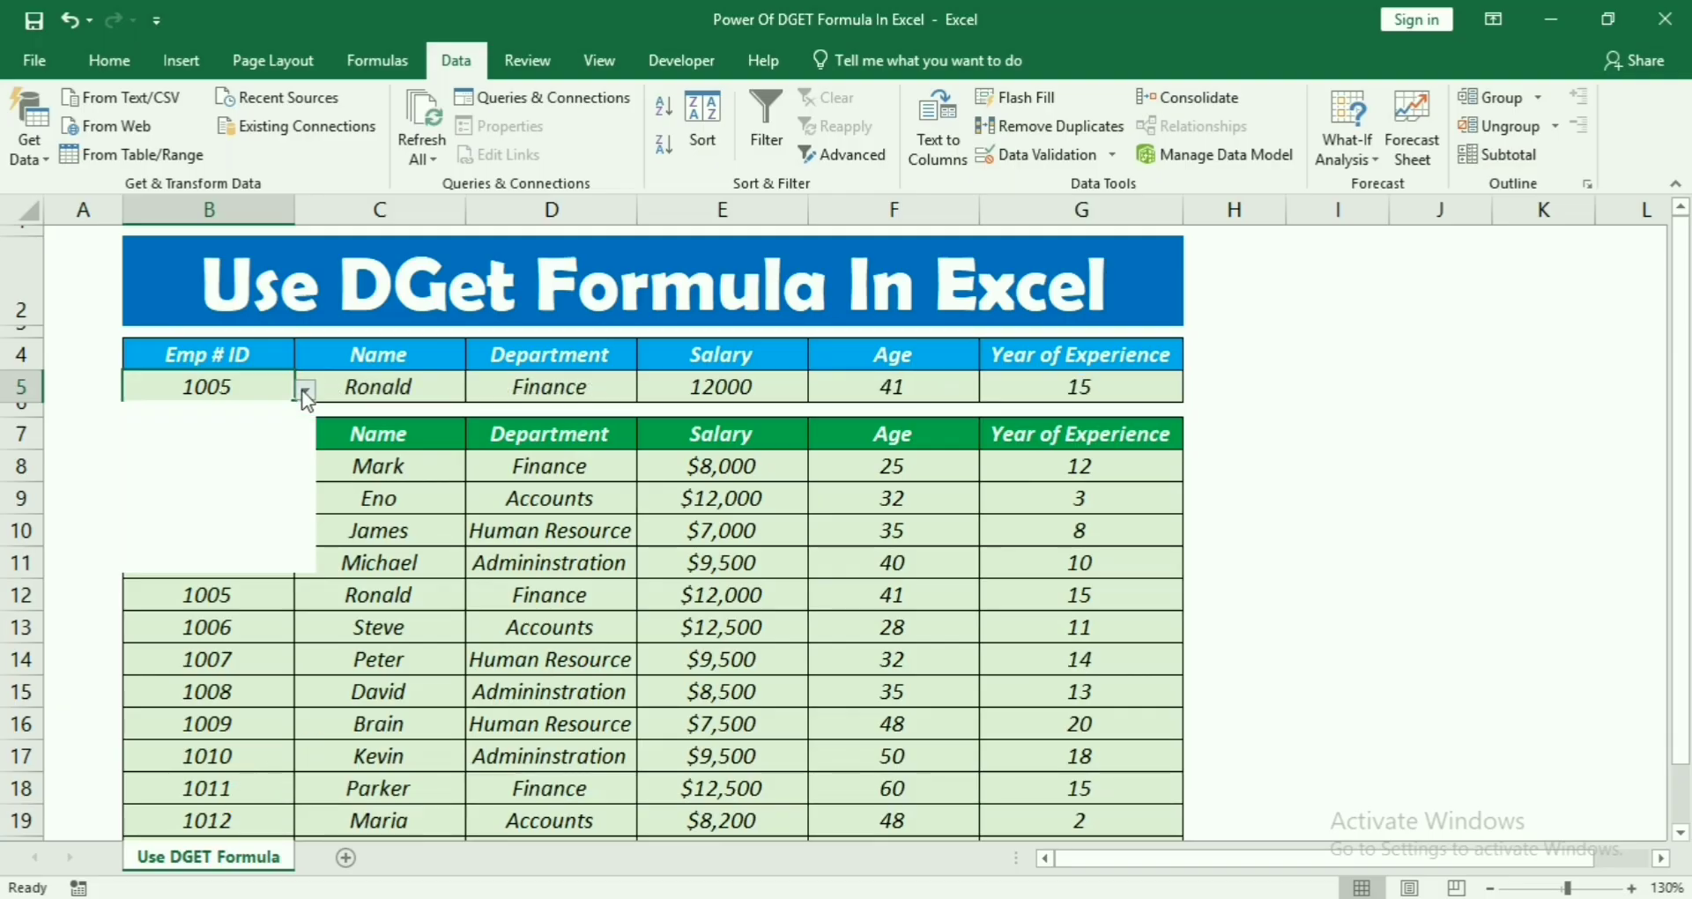
pyautogui.click(114, 526)
pyautogui.click(306, 390)
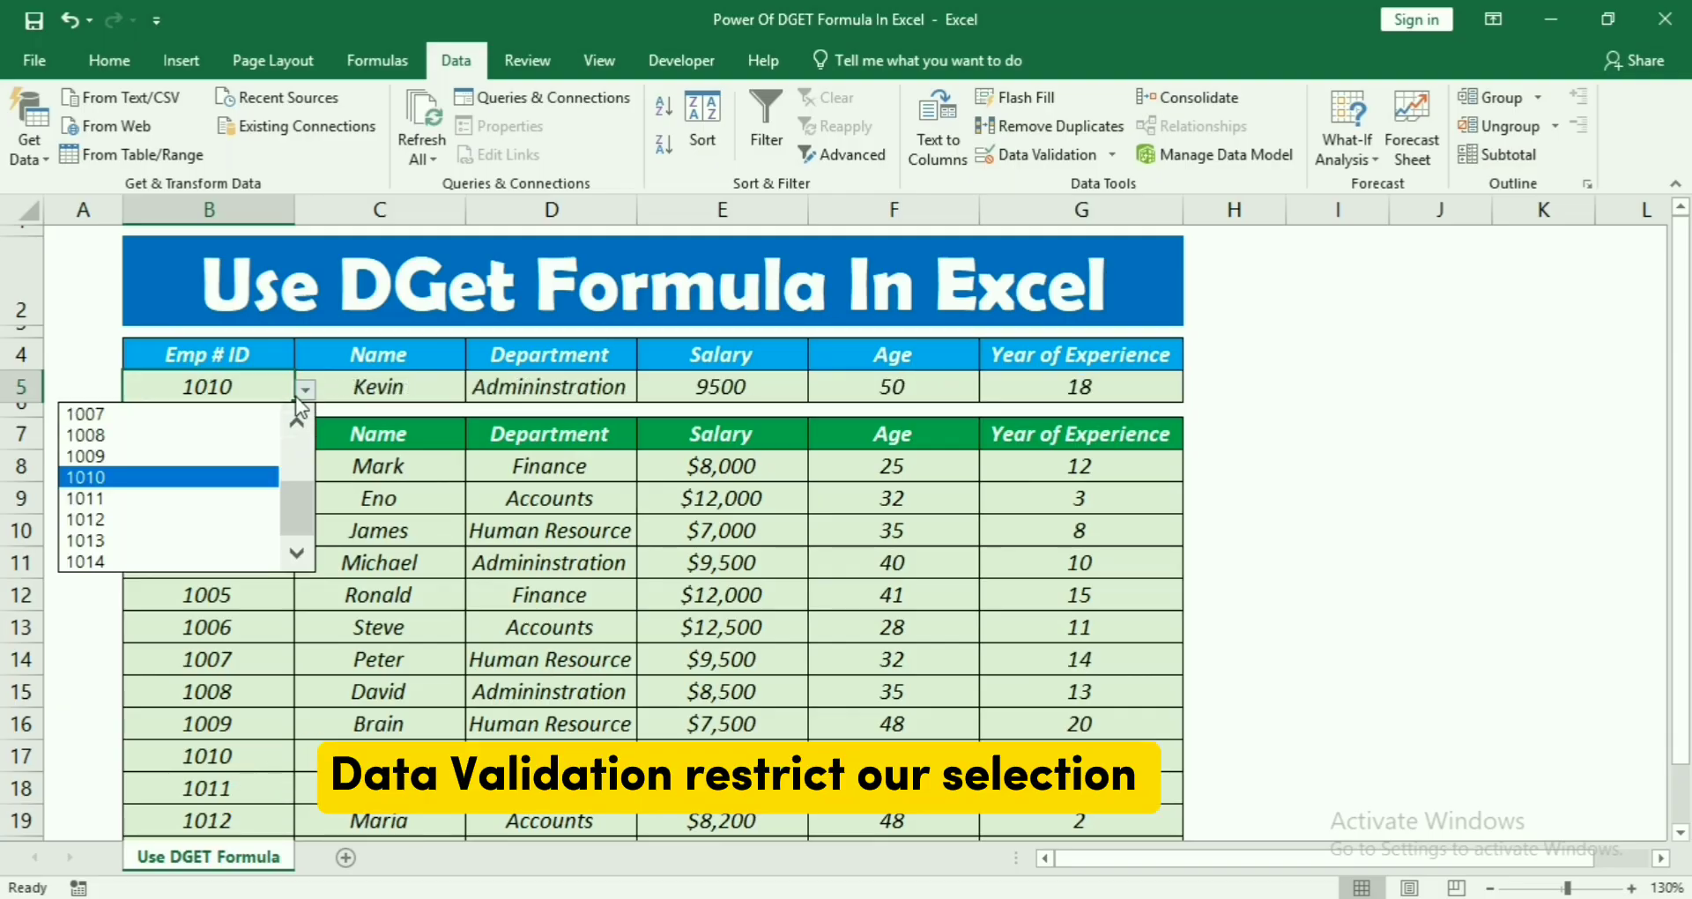
pyautogui.click(197, 428)
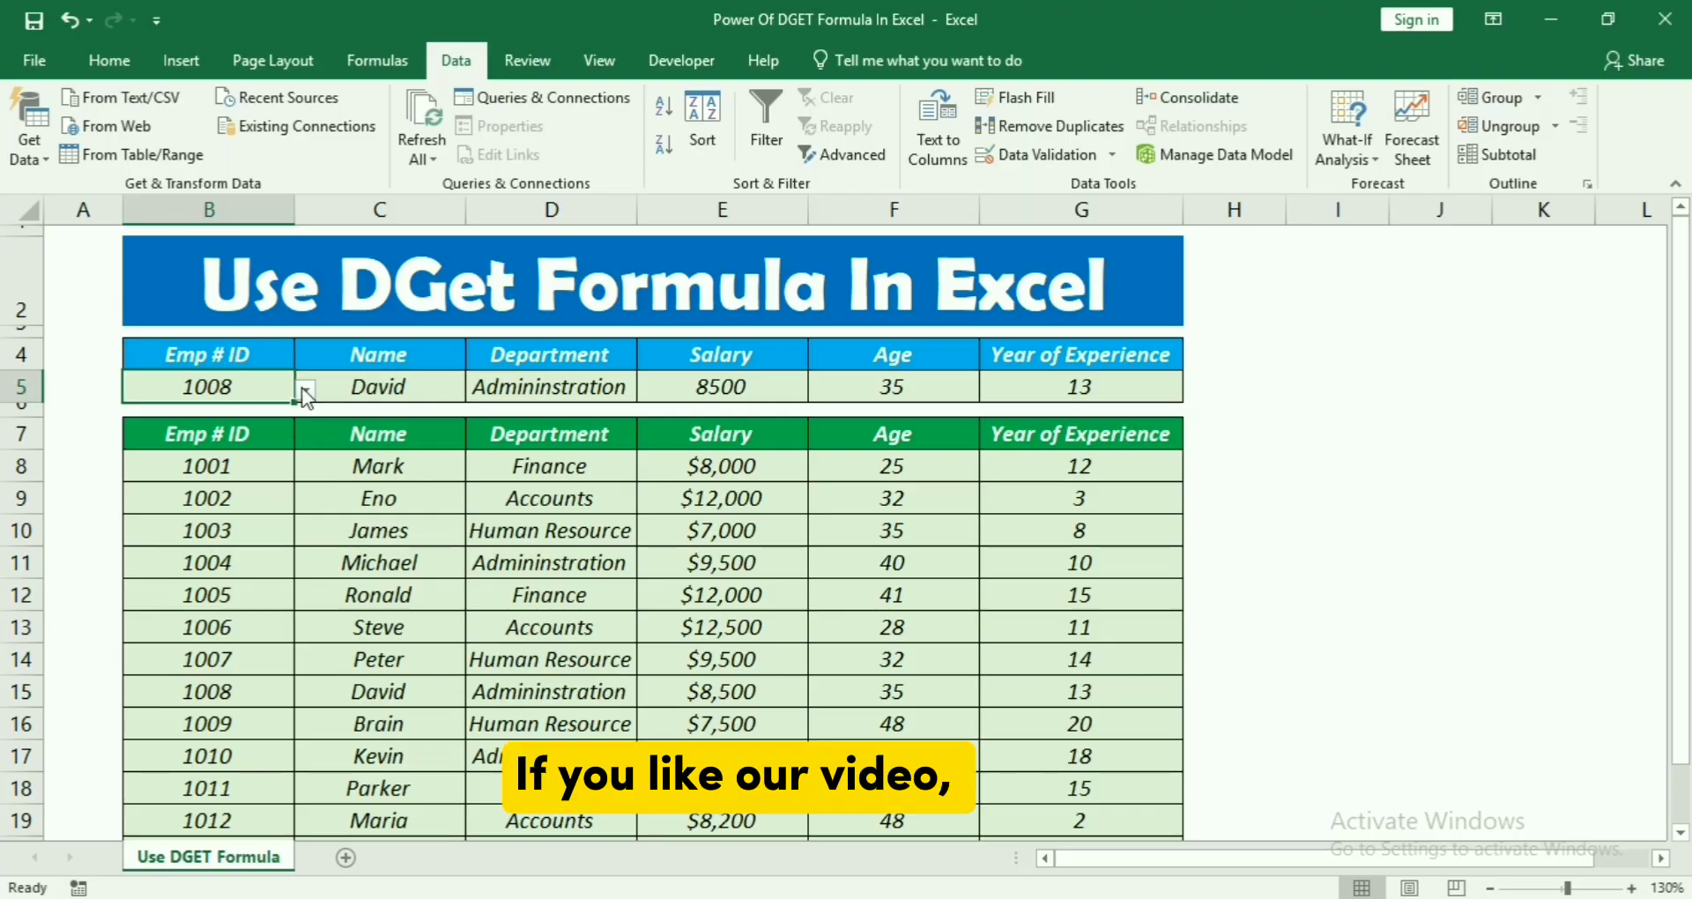
pyautogui.click(306, 390)
pyautogui.scroll(2, 298, 475)
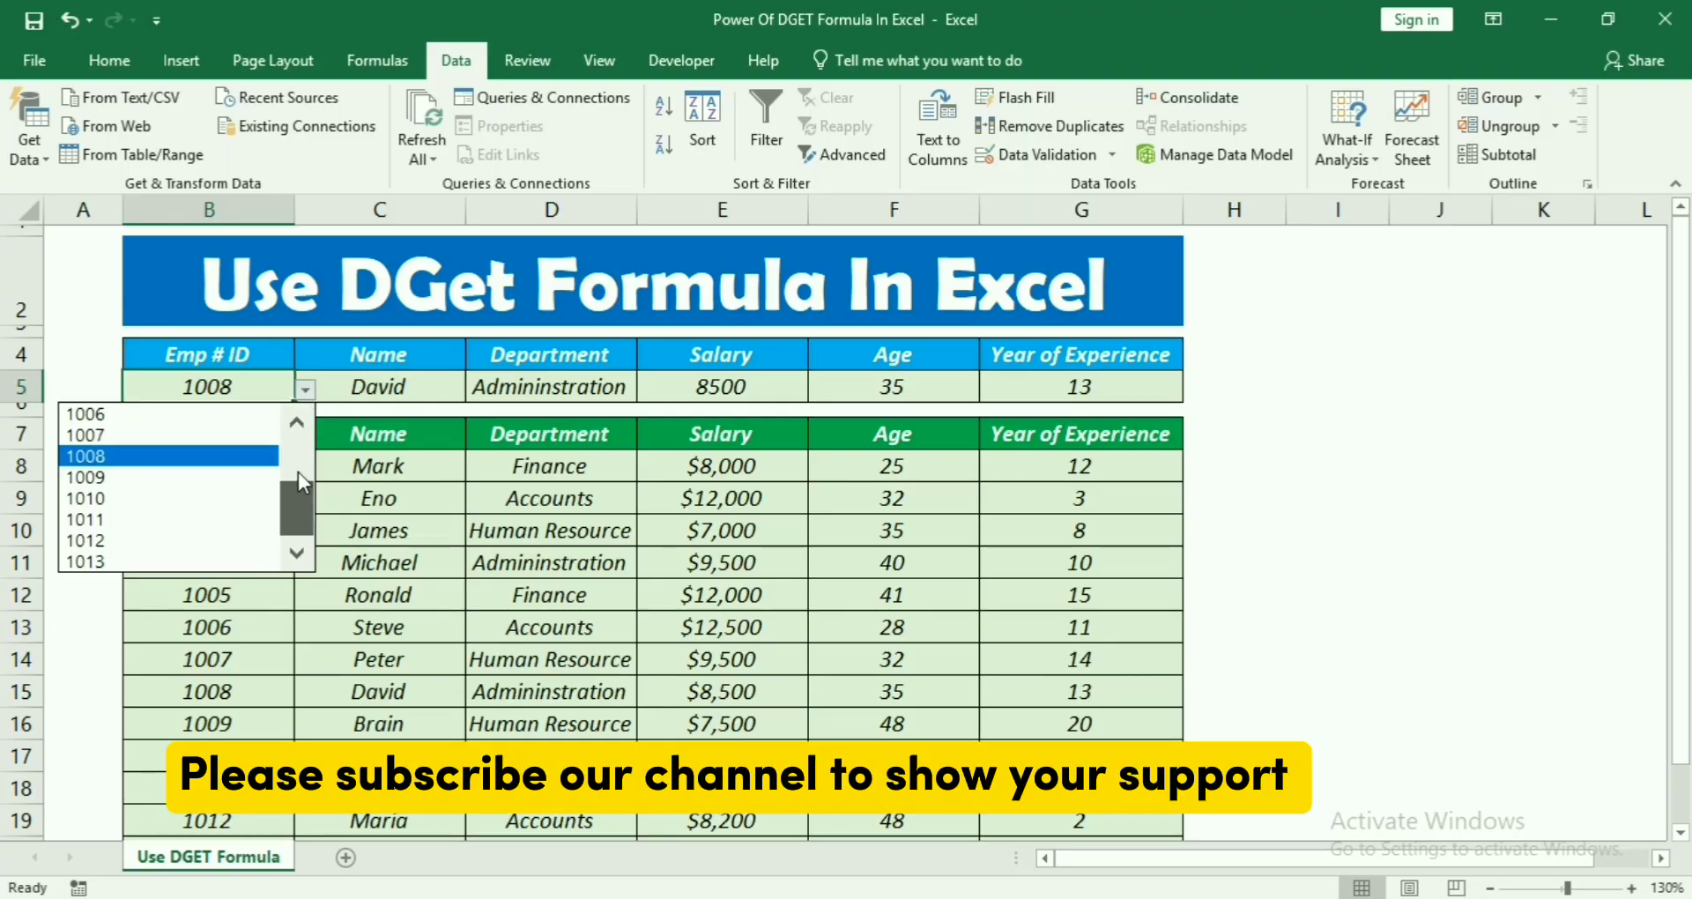
pyautogui.click(124, 435)
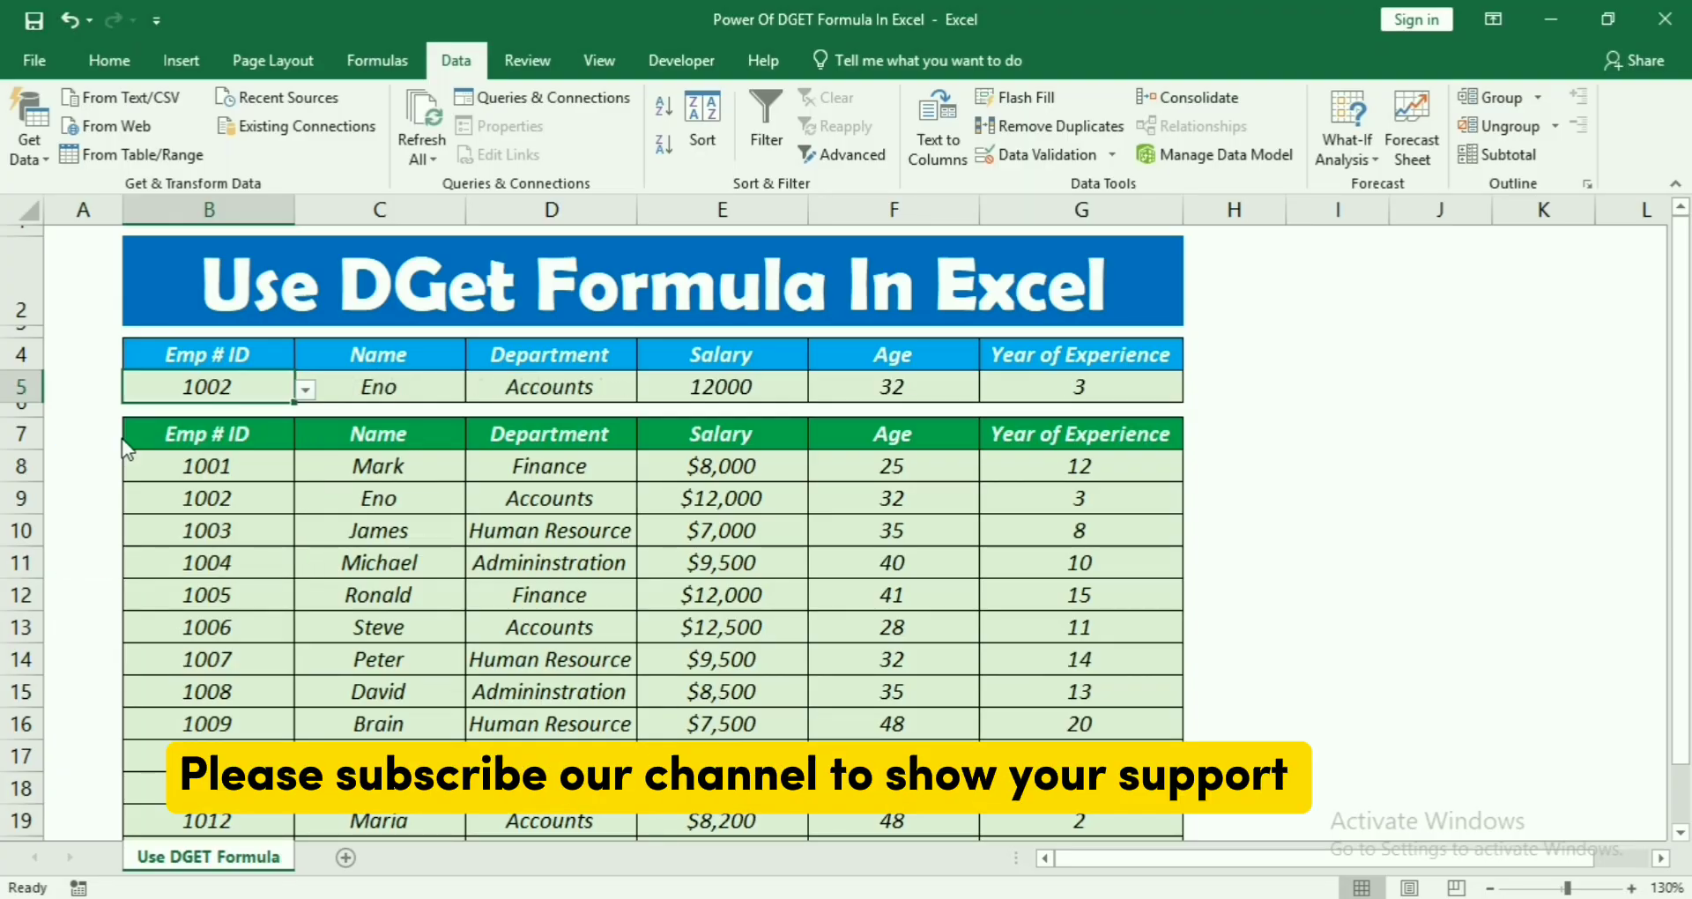